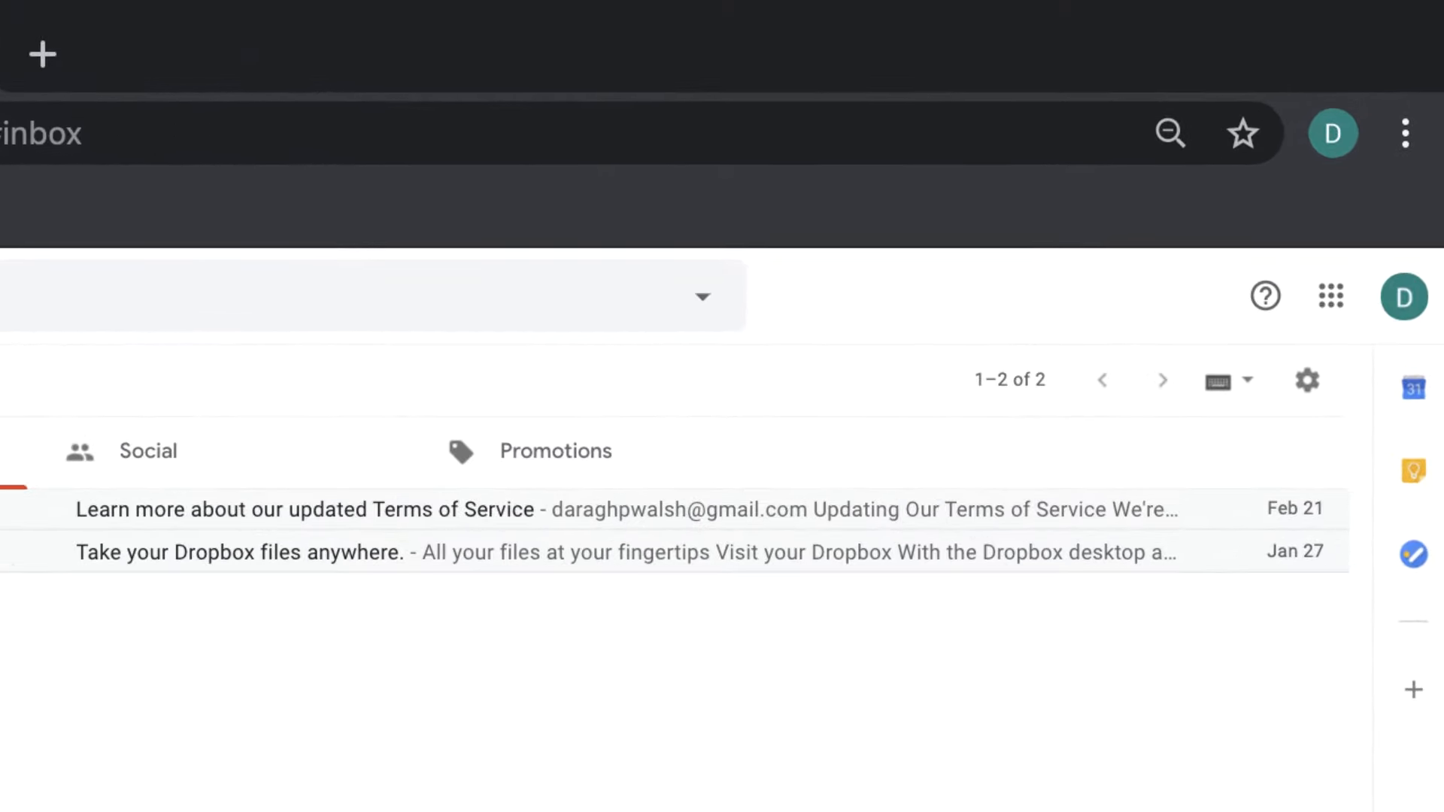
# Open Gmail's Accounts and Import settings and start adding another mail account
pyautogui.click(1307, 380)
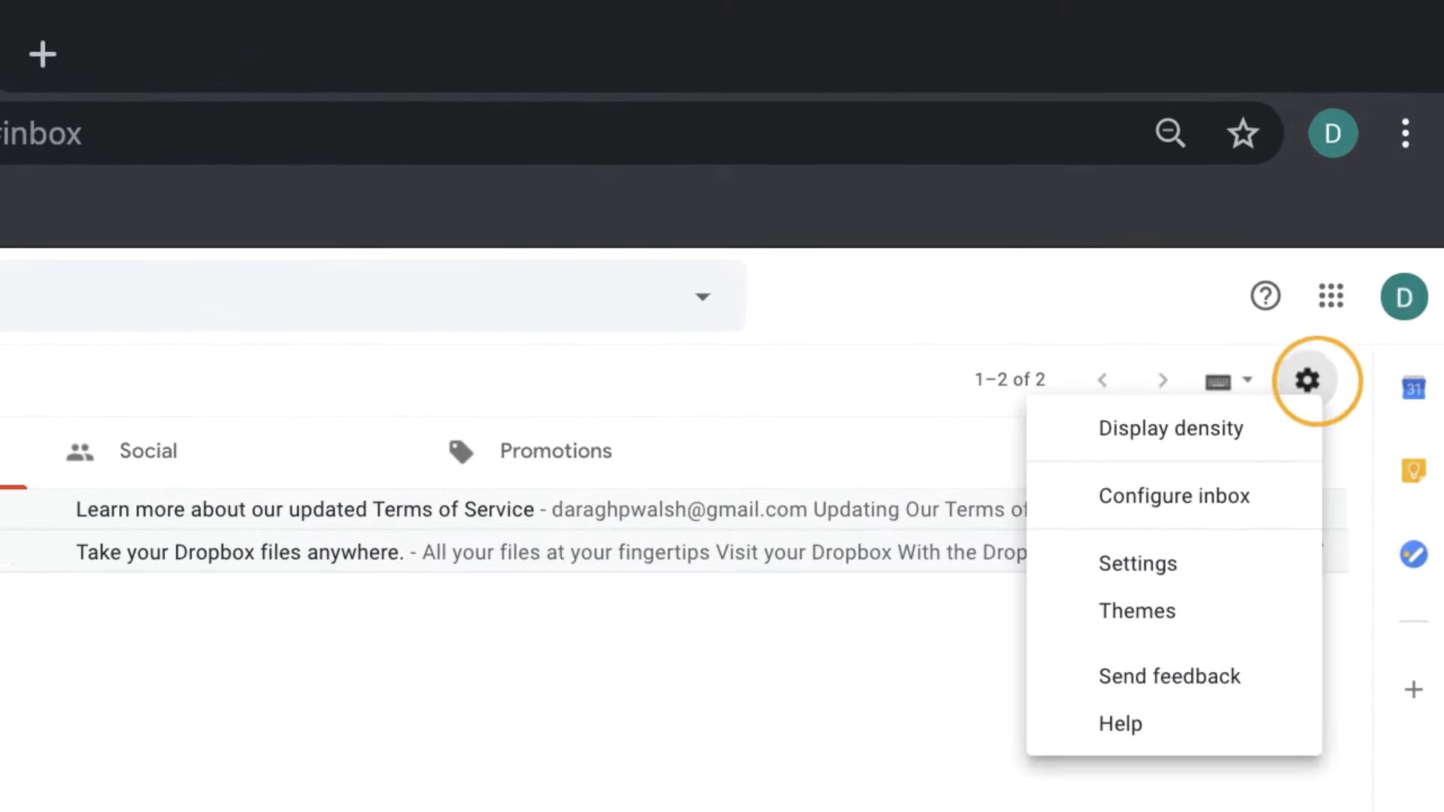
pyautogui.click(1305, 570)
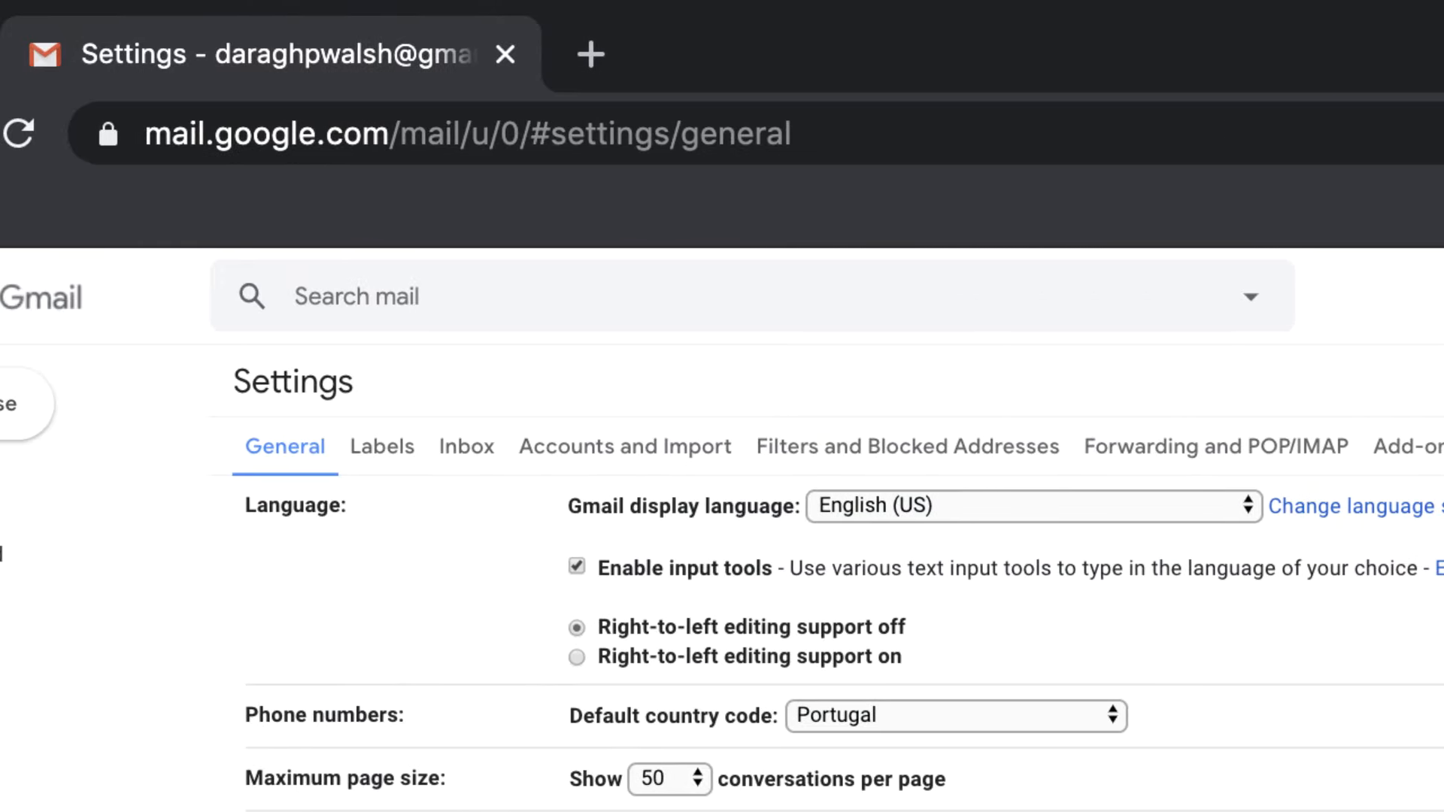
pyautogui.click(713, 449)
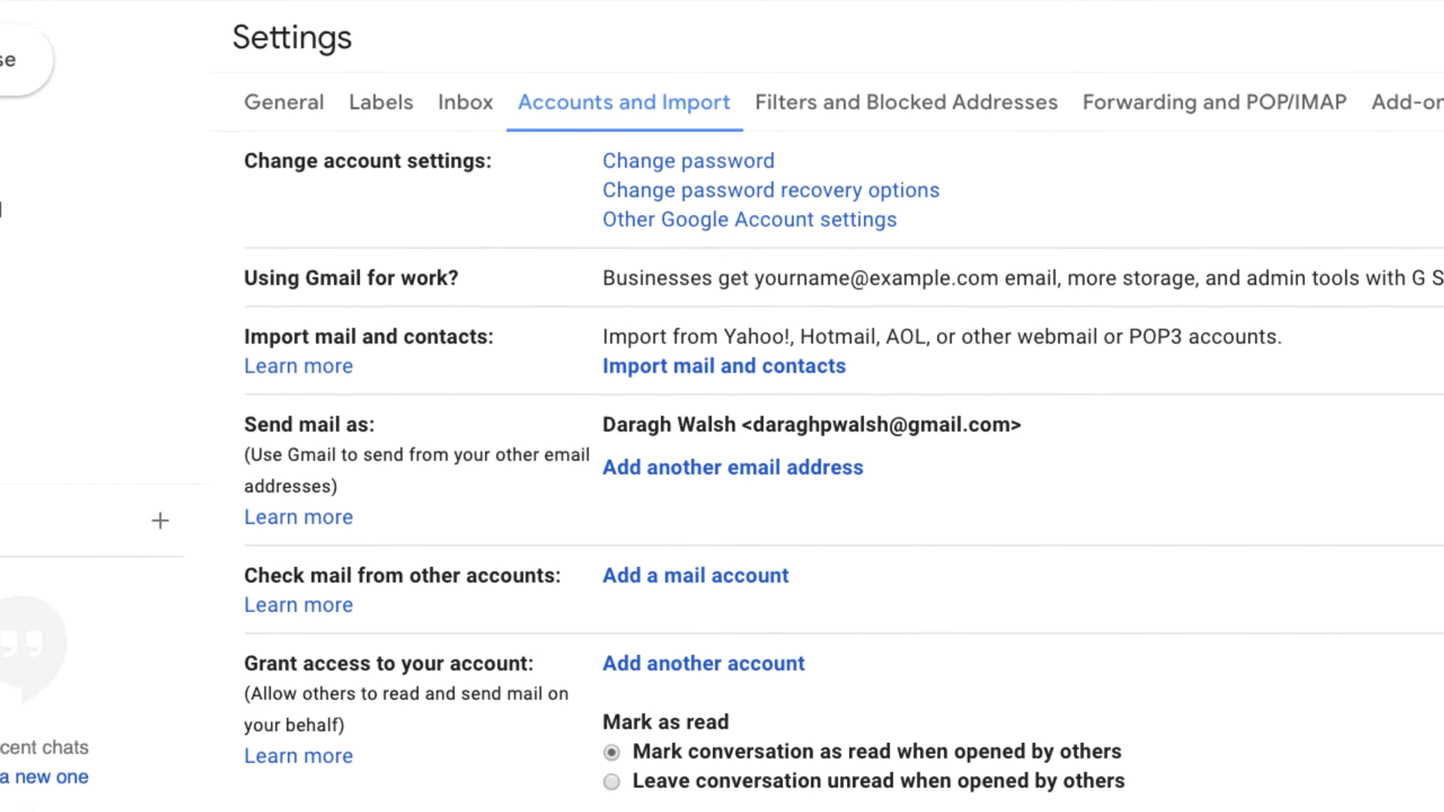
pyautogui.click(777, 575)
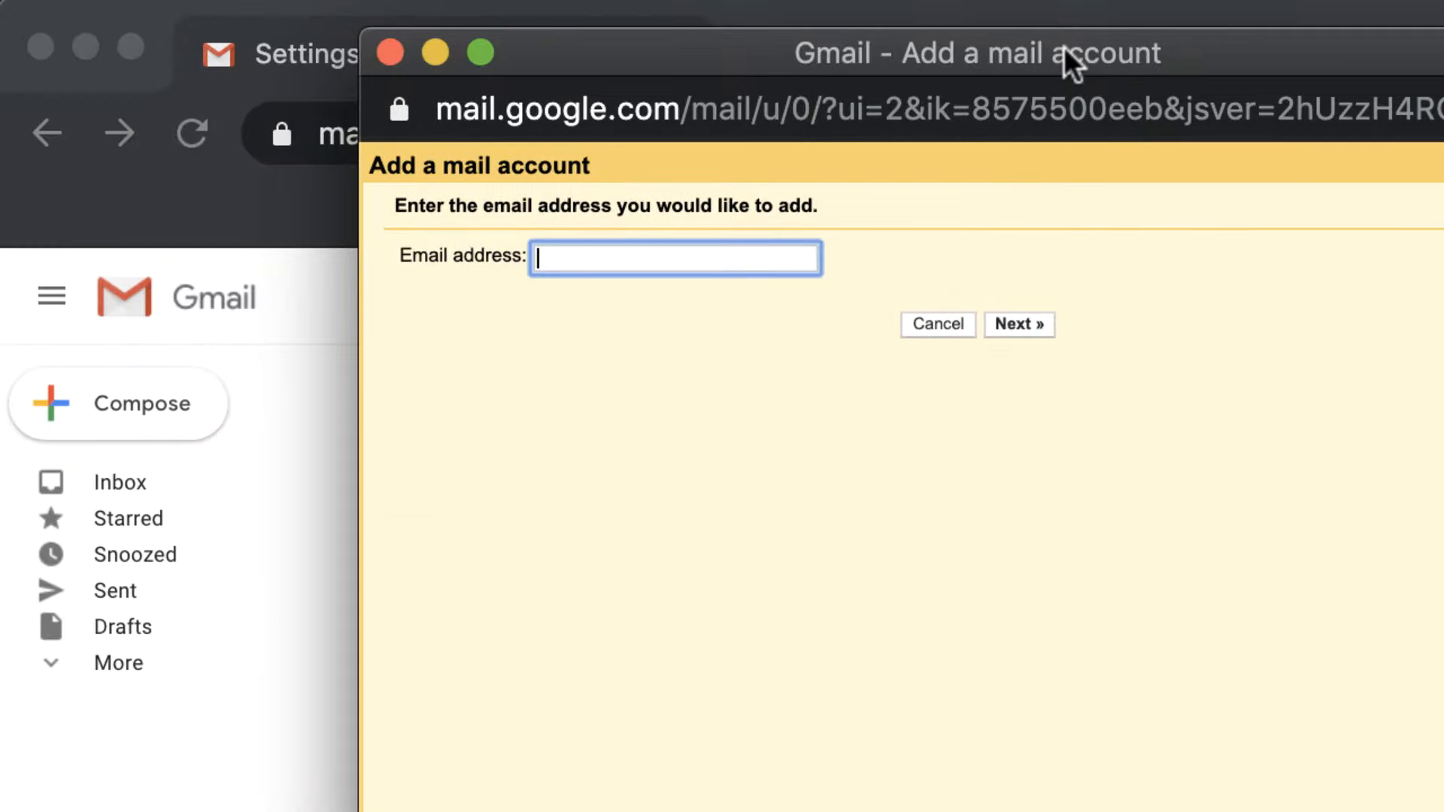
# Enter the custom-domain email address and choose POP3 import, then return to the main browser window
pyautogui.press('Return')
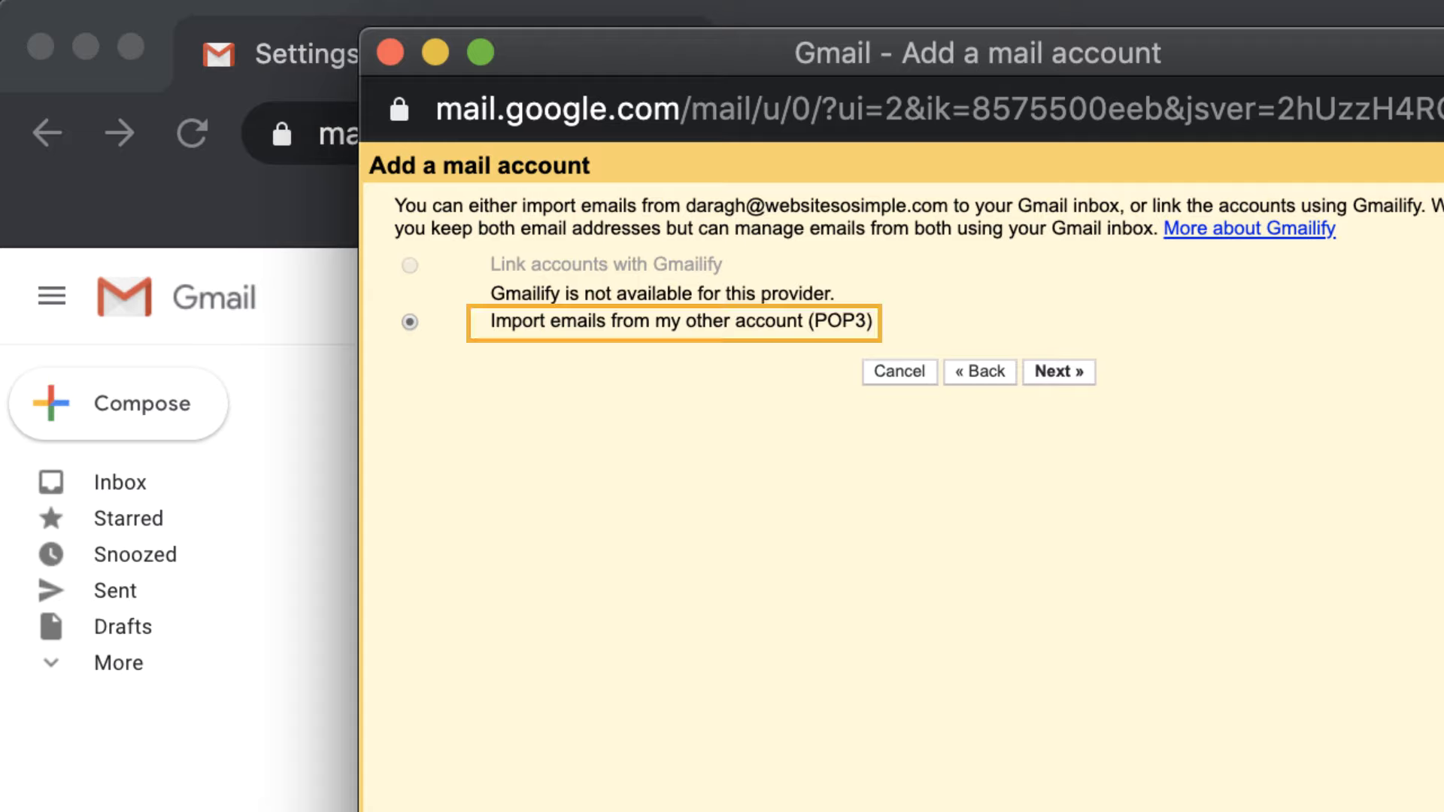
pyautogui.click(1074, 364)
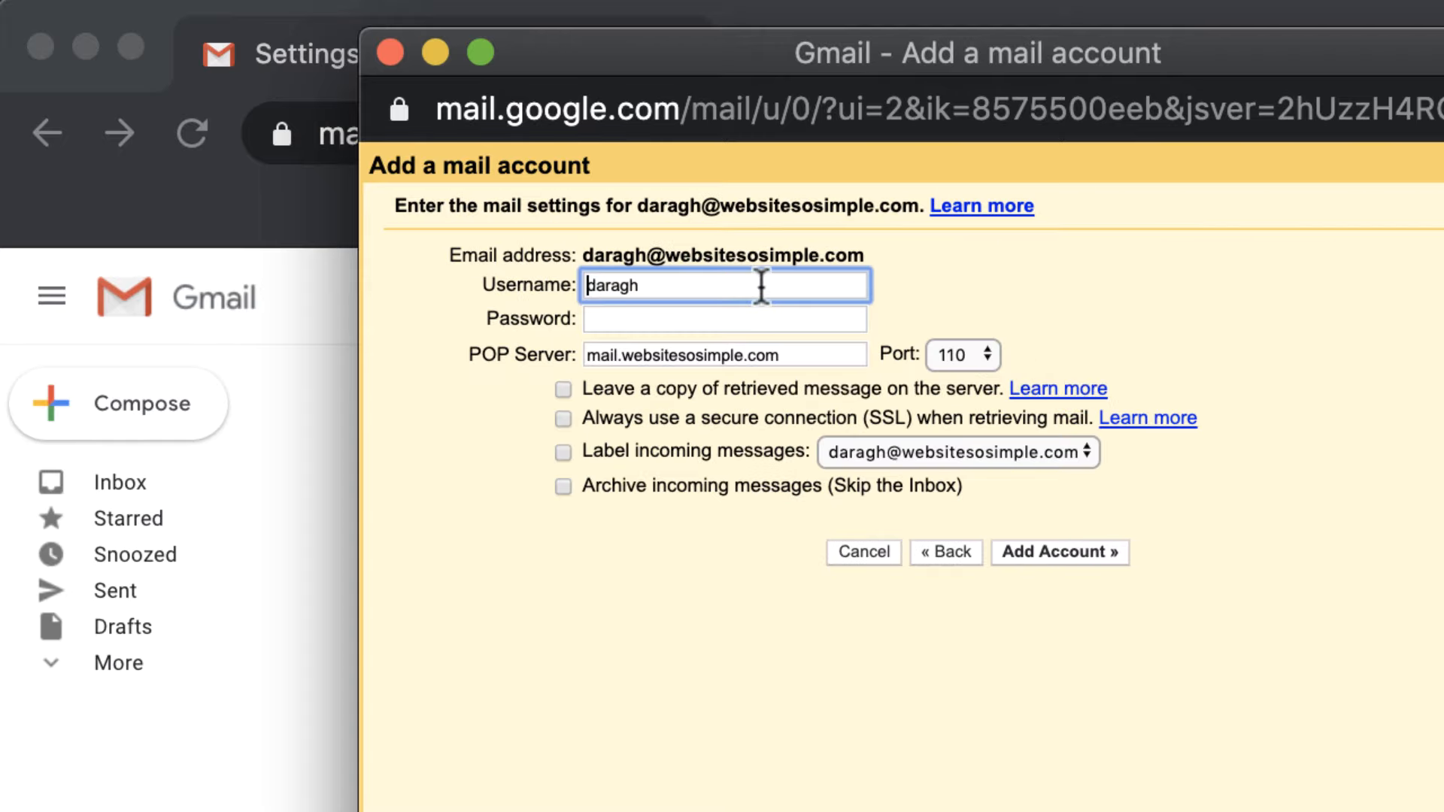
pyautogui.click(744, 286)
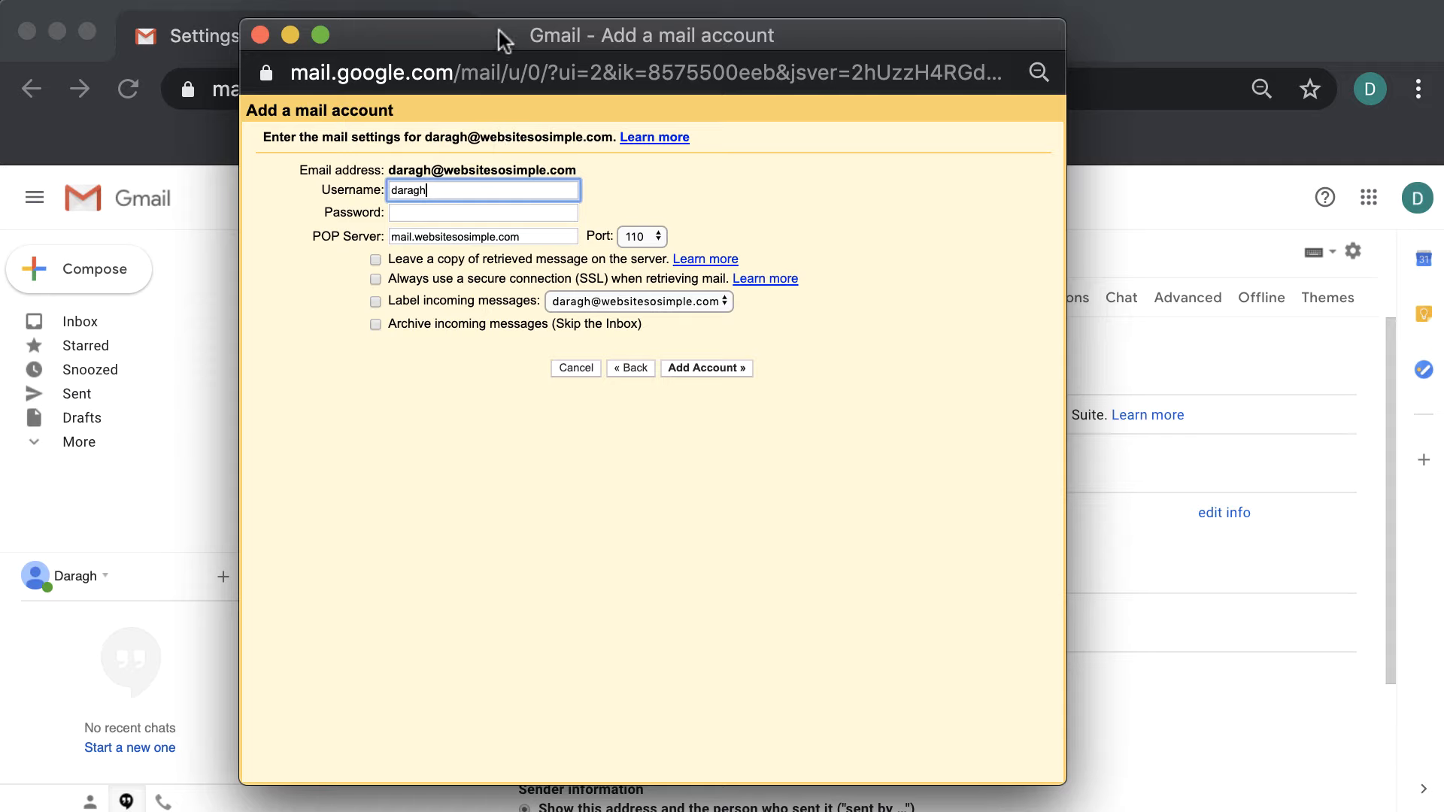
pyautogui.click(506, 13)
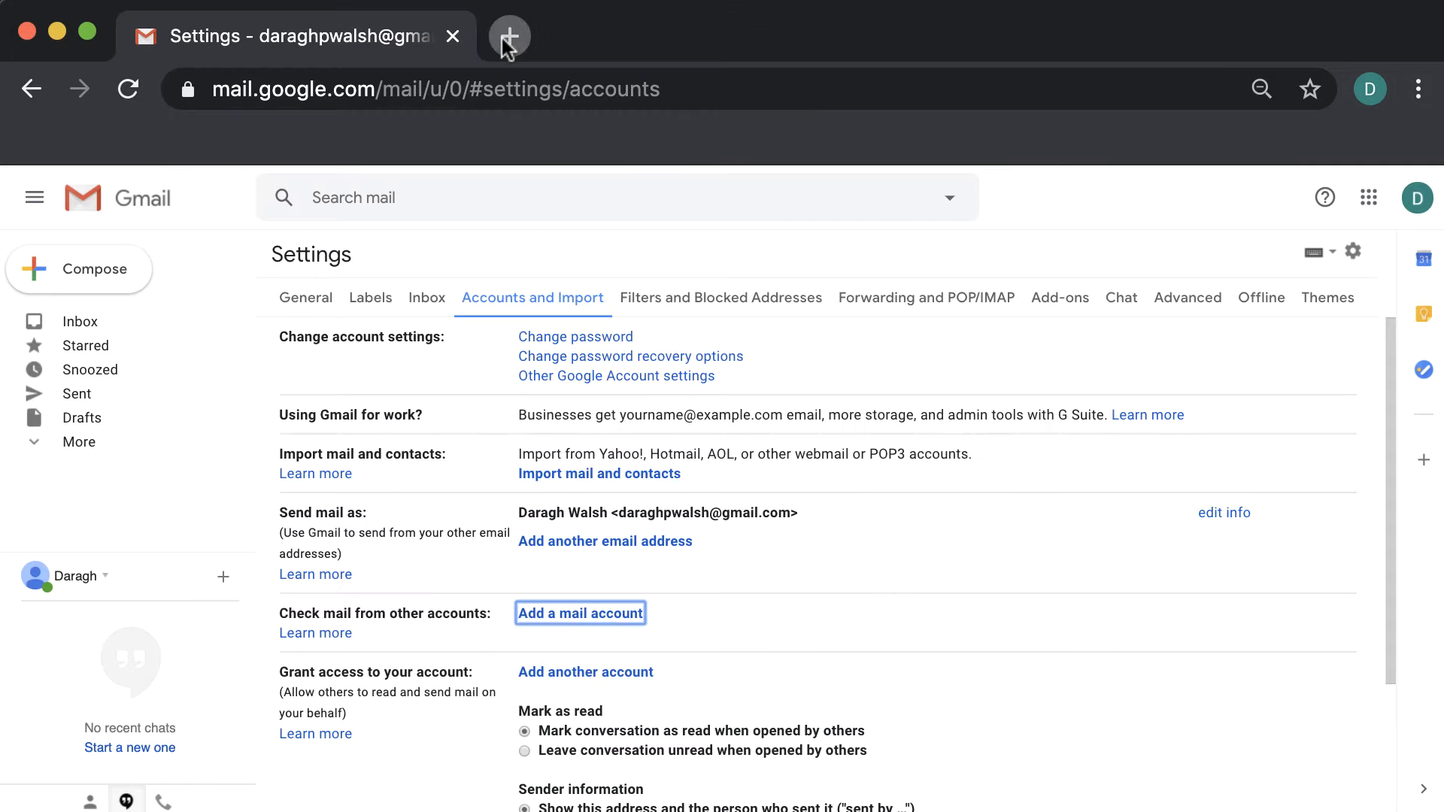
# In a new tab, log in to Bluehost Webmail with the custom-domain address and its password
pyautogui.click(503, 39)
pyautogui.write('bluehost')
pyautogui.press('Return')
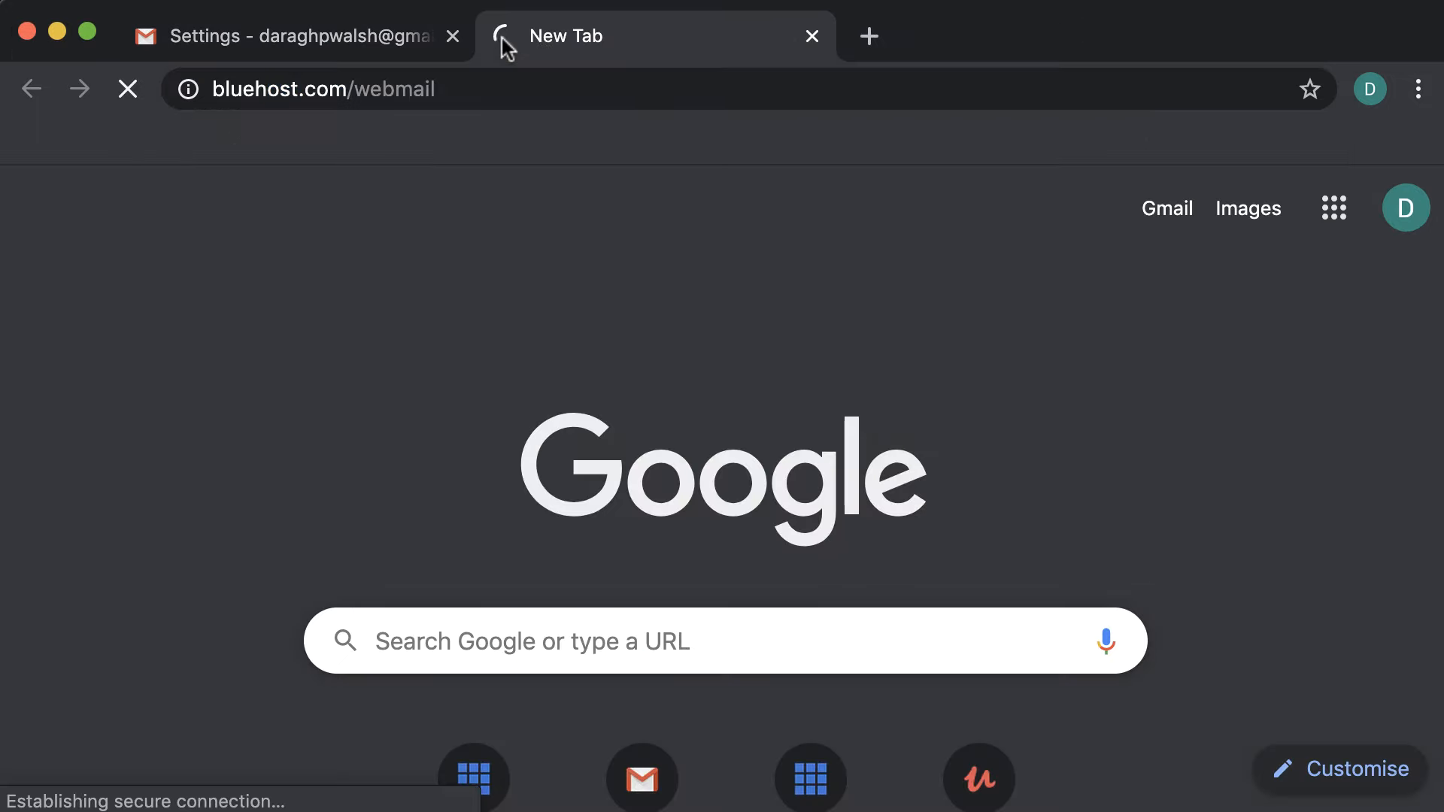
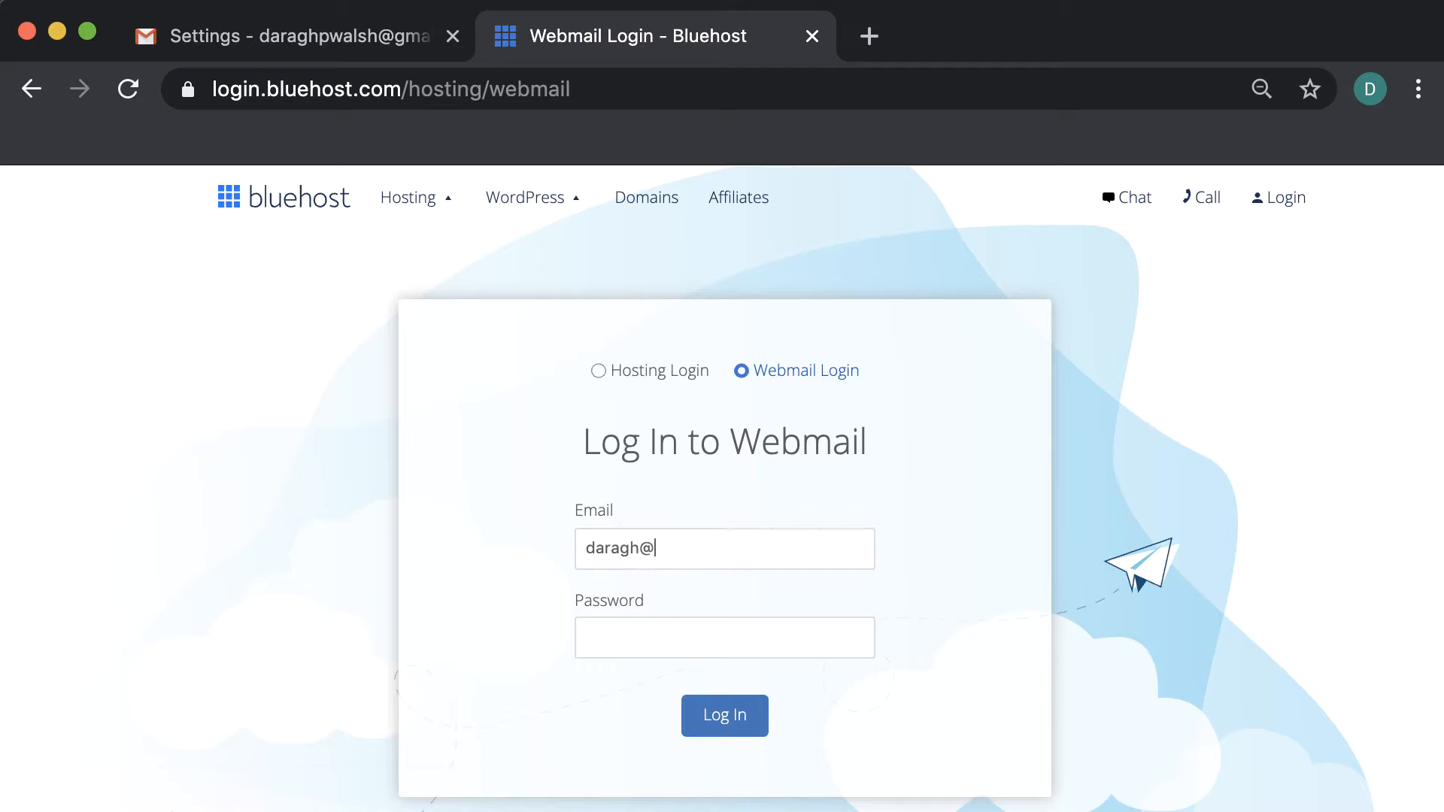
pyautogui.press('Tab')
pyautogui.write('••••••••••••')
pyautogui.click(734, 712)
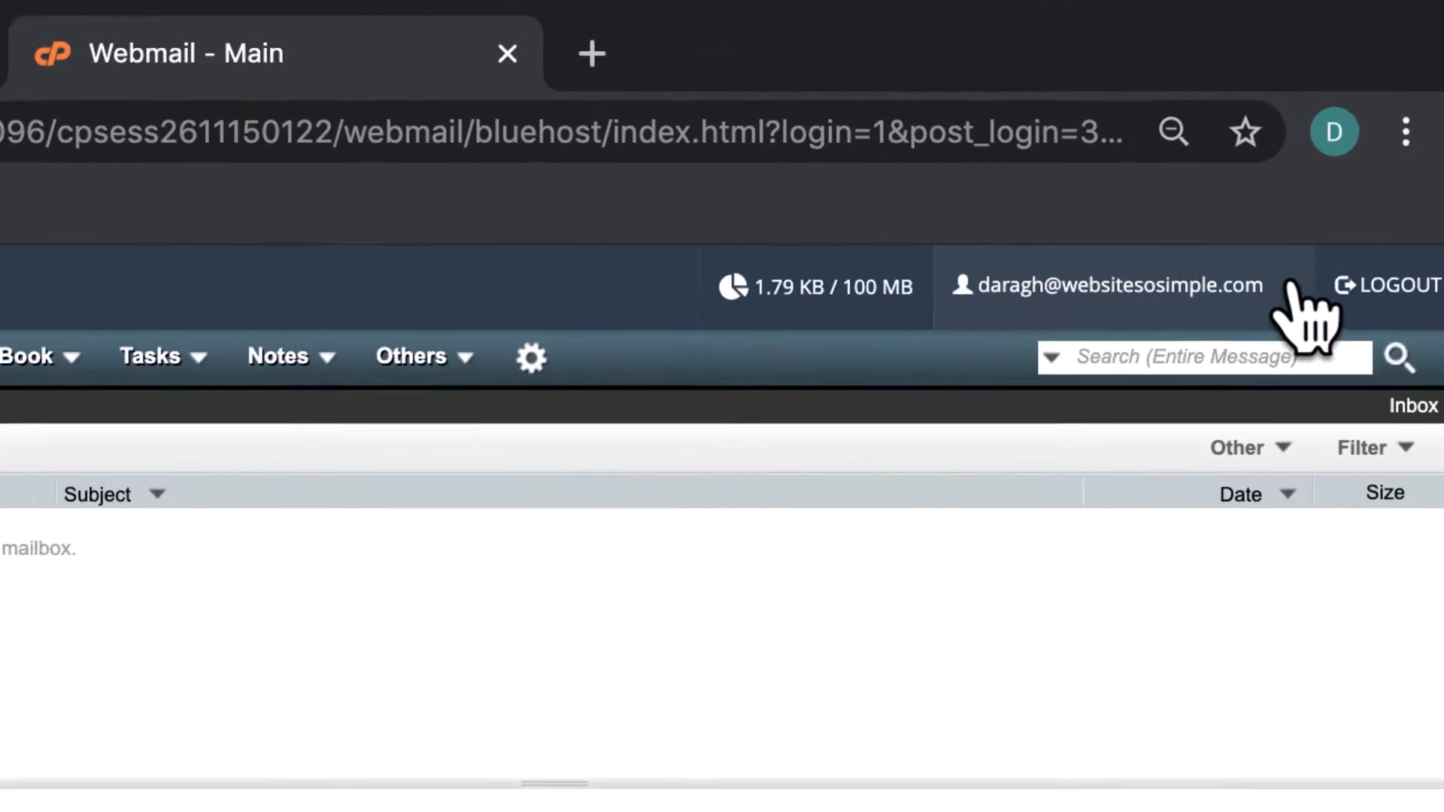
# Open Configure Mail Client from the account menu and scroll to the Manual Settings
pyautogui.click(1342, 192)
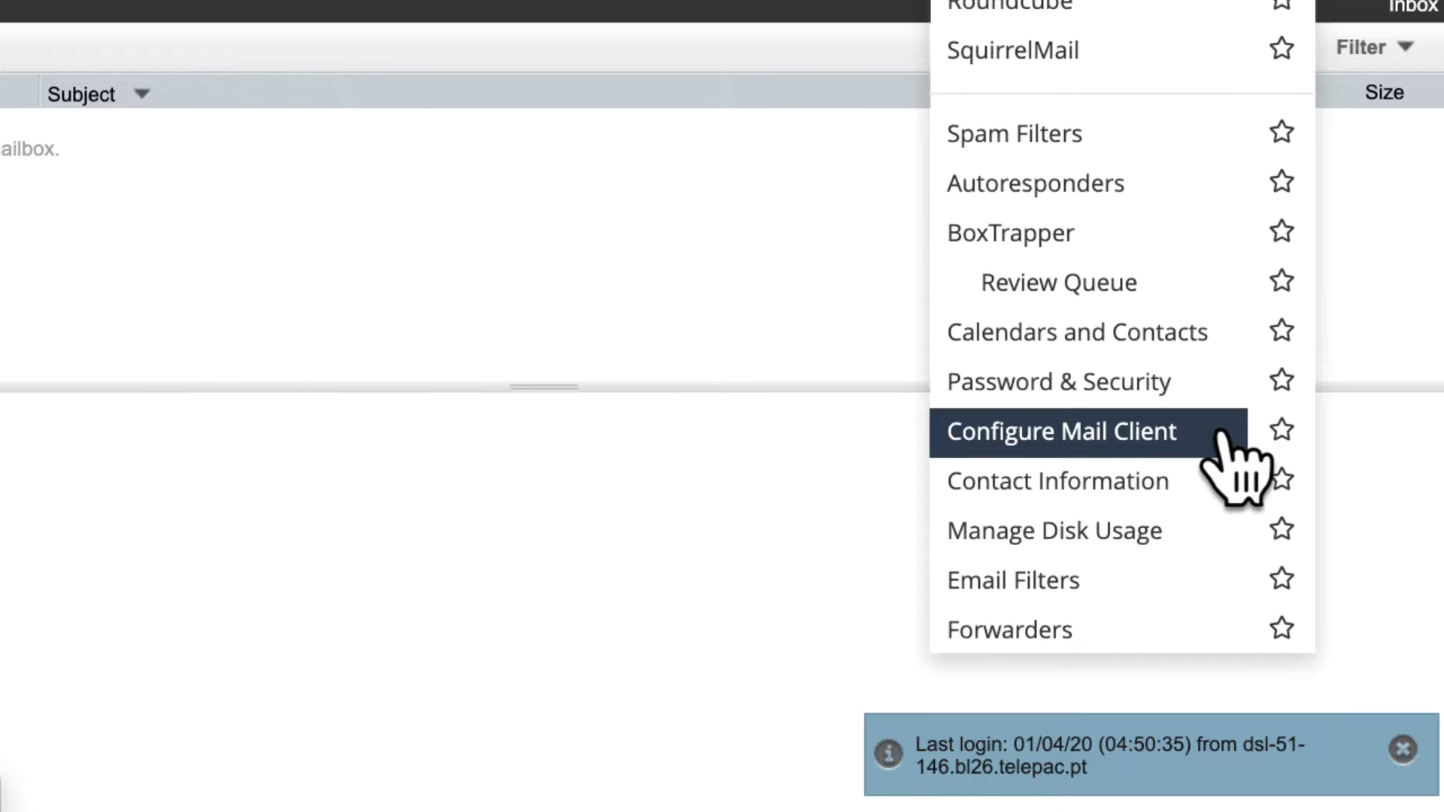
pyautogui.click(1224, 426)
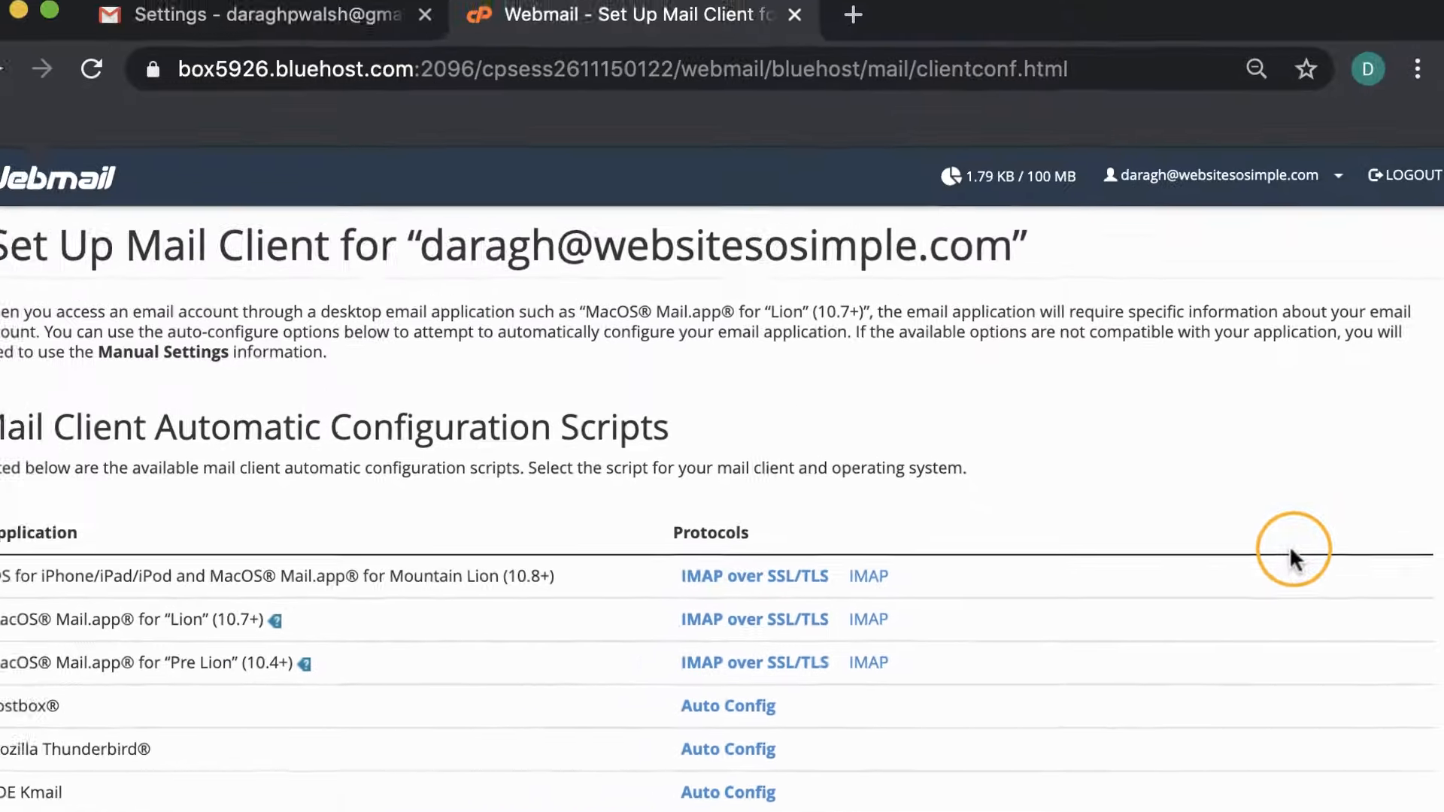
pyautogui.scroll(-10, 1290, 557)
pyautogui.scroll(-5, 1295, 552)
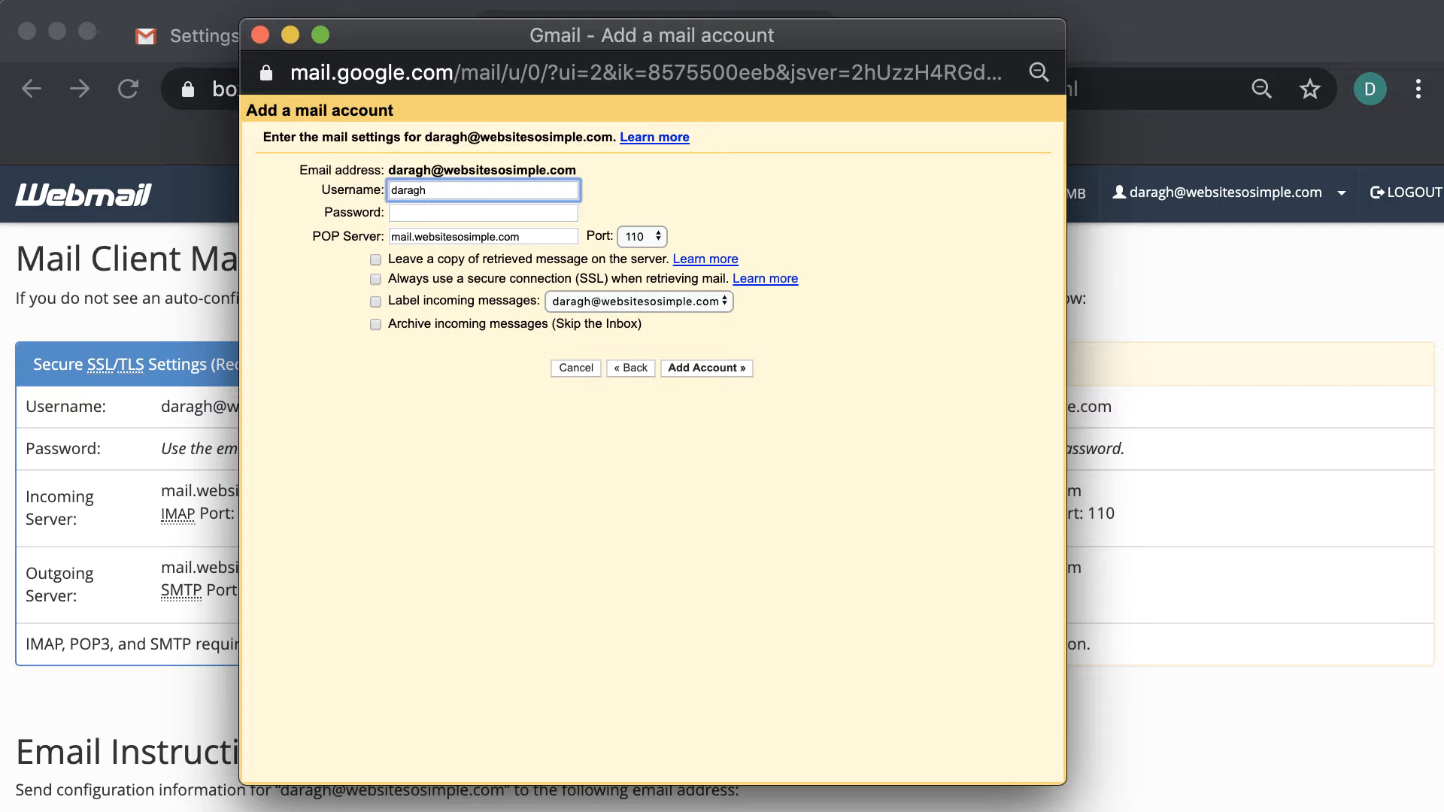
# Complete the POP3 username with the domain and enter the mailbox password
pyautogui.write('@websitesosimple.com')
pyautogui.click(434, 214)
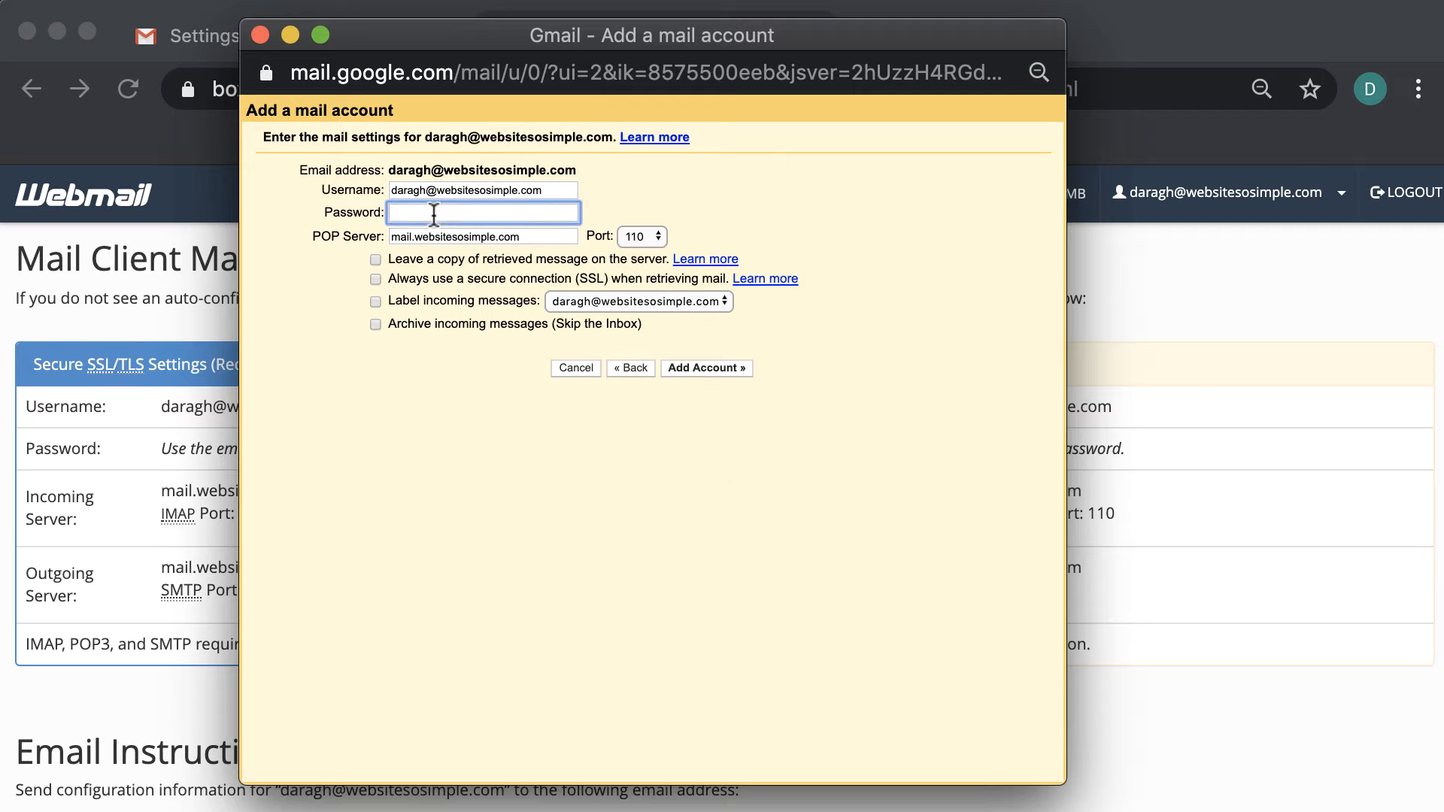
pyautogui.write('•••••••••••')
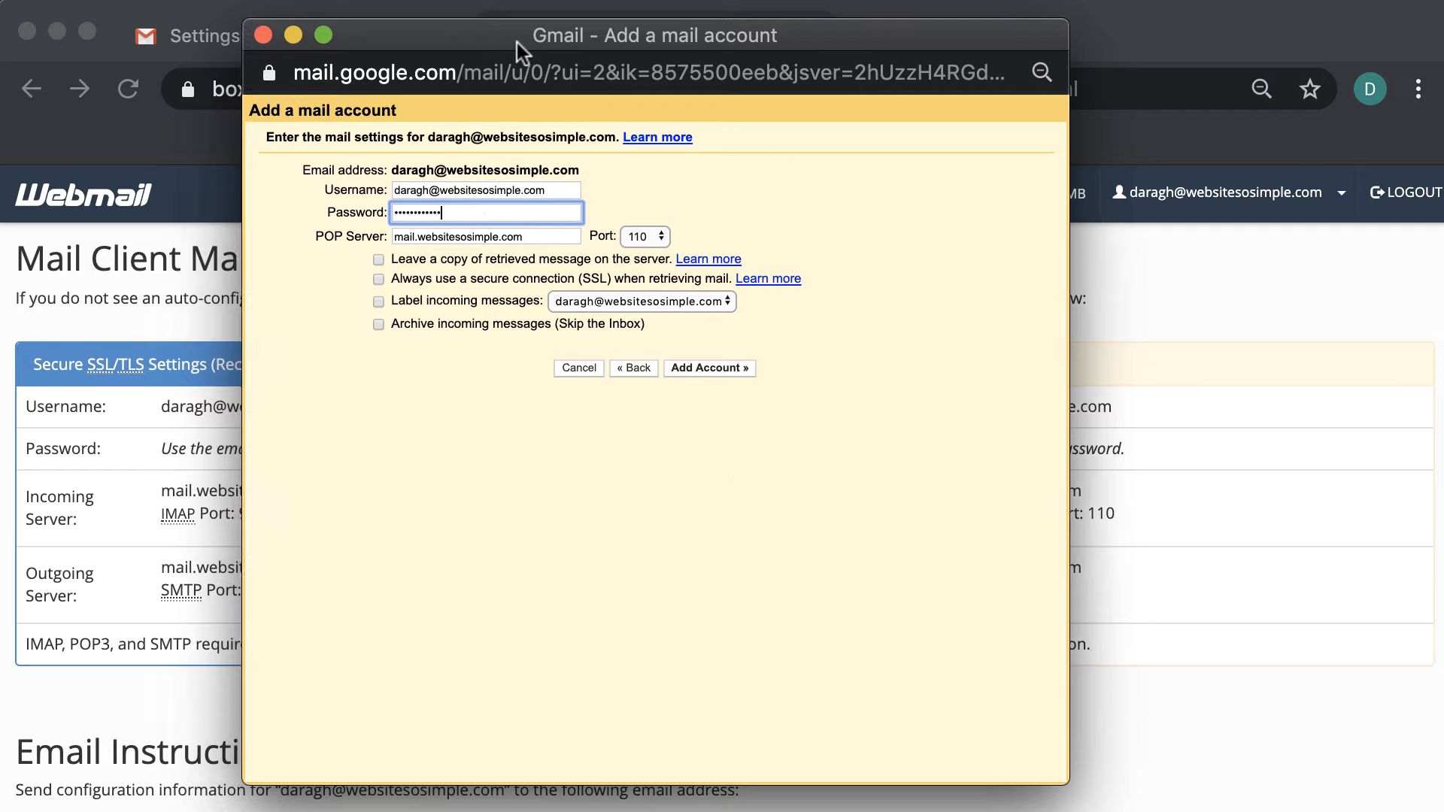
# Set the POP port to 995, enable SSL, and label incoming messages
pyautogui.moveTo(517, 43); pyautogui.dragTo(937, 69)
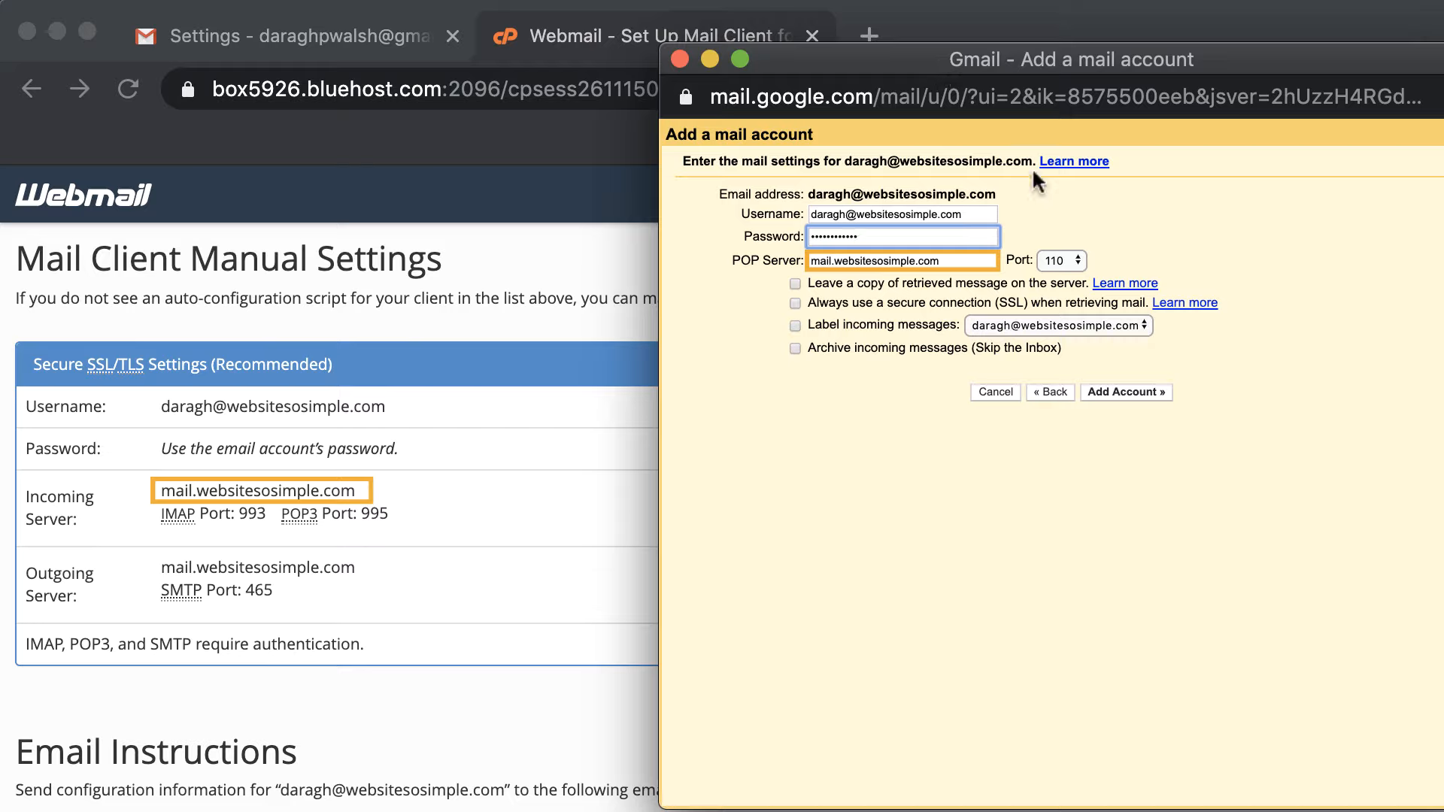
pyautogui.click(1074, 257)
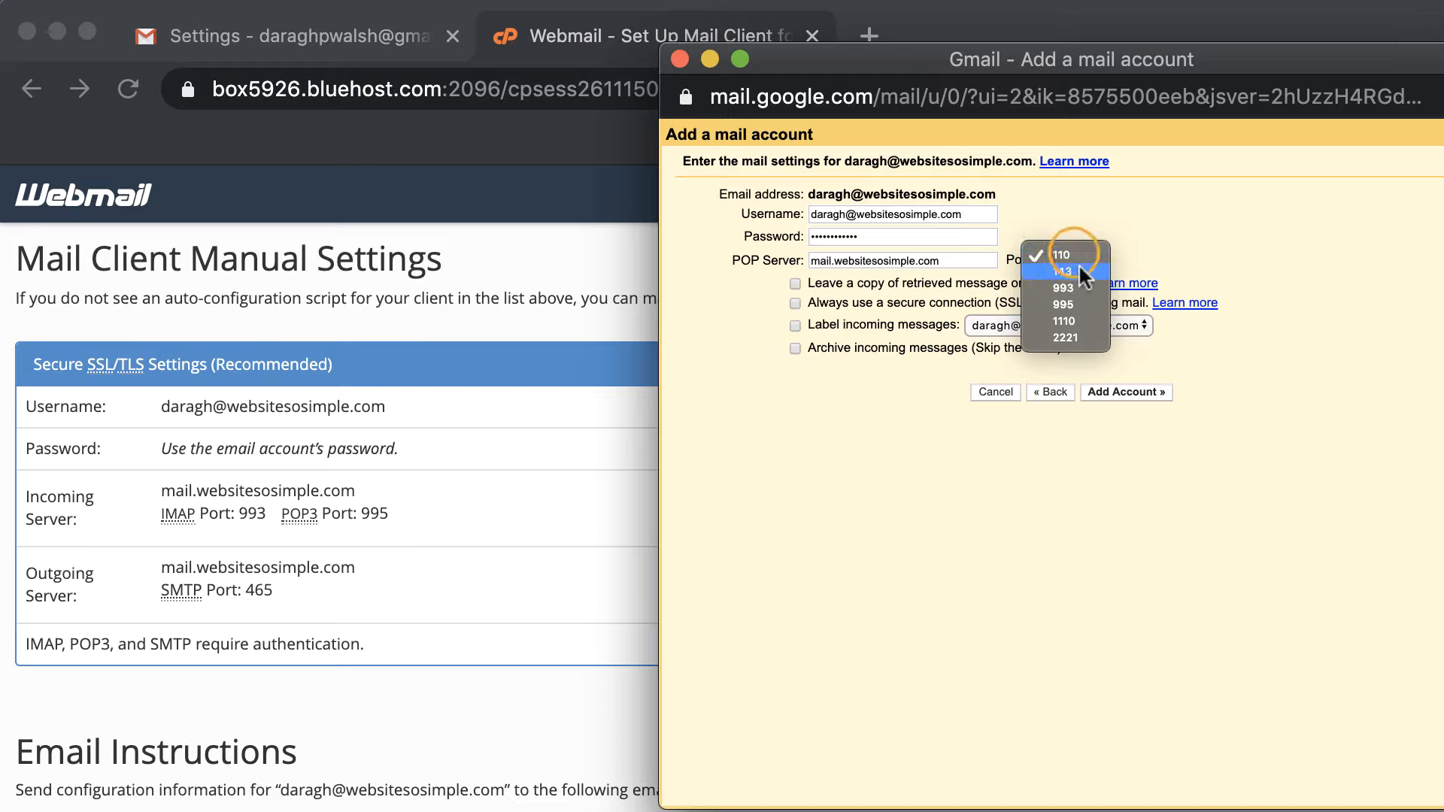
pyautogui.click(1086, 304)
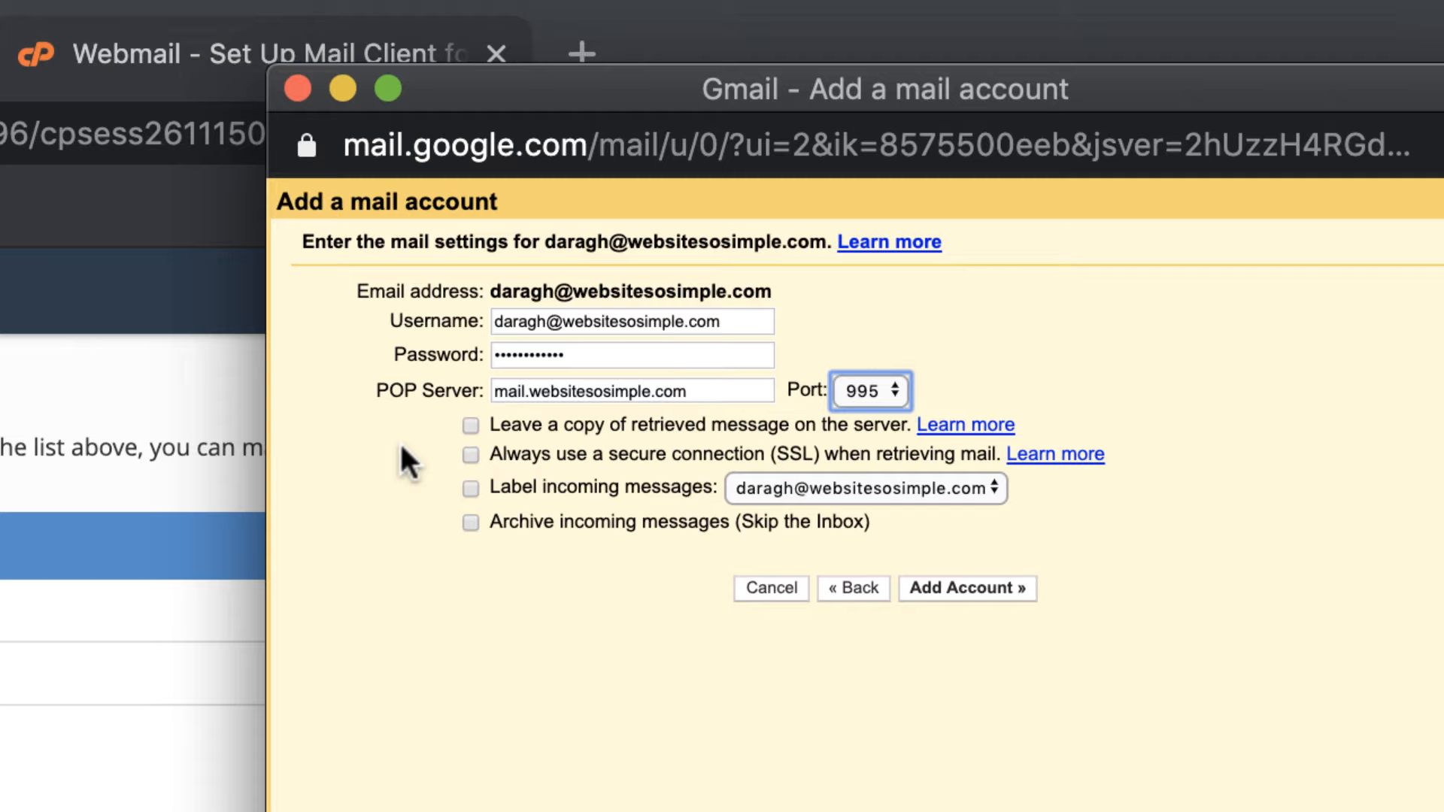
pyautogui.click(470, 454)
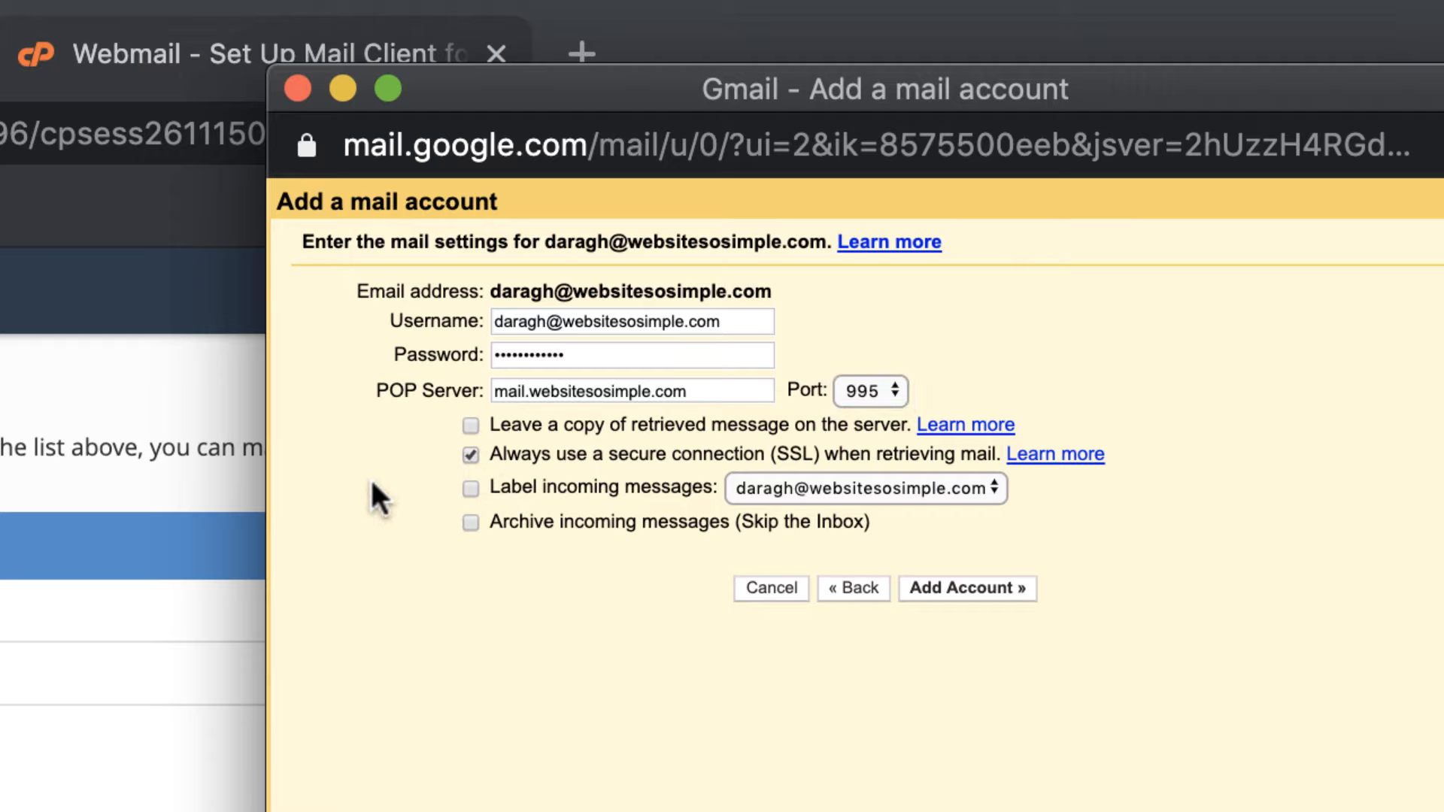
pyautogui.click(464, 486)
# Add the POP3 account and confirm you also want to send mail as this address
pyautogui.click(966, 584)
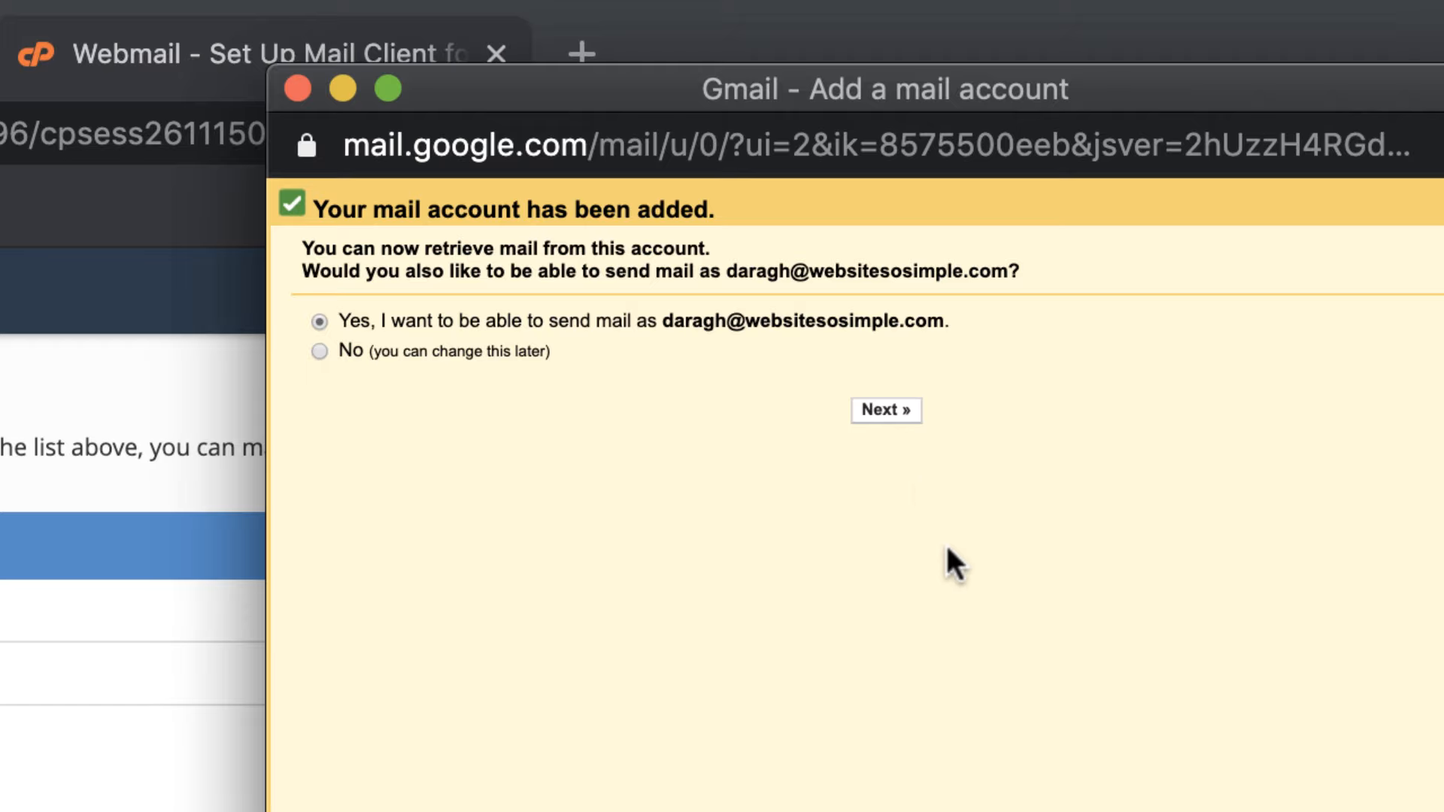
pyautogui.click(888, 408)
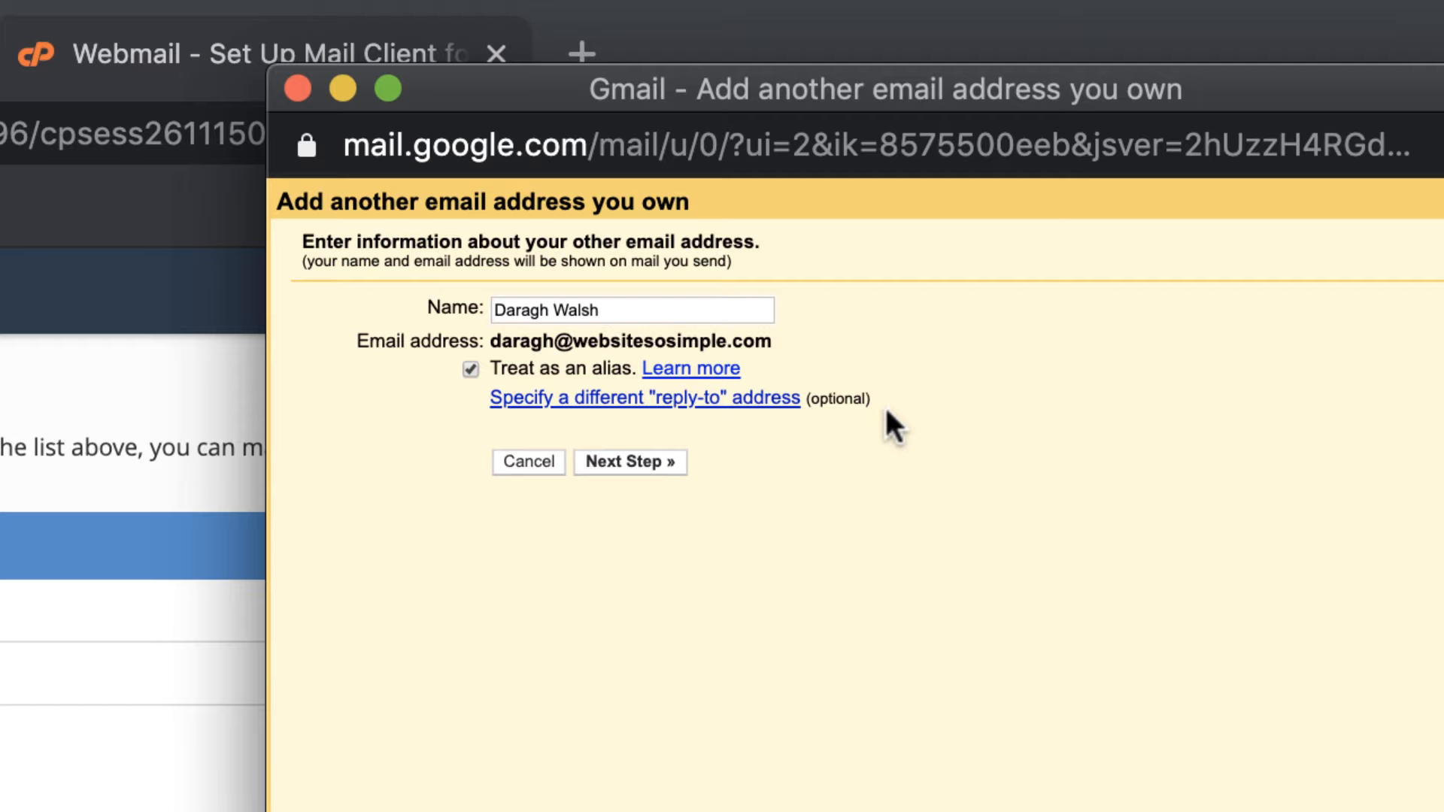
# Submit SMTP settings with port 465, full domain username, pasted password, and SSL
pyautogui.click(650, 461)
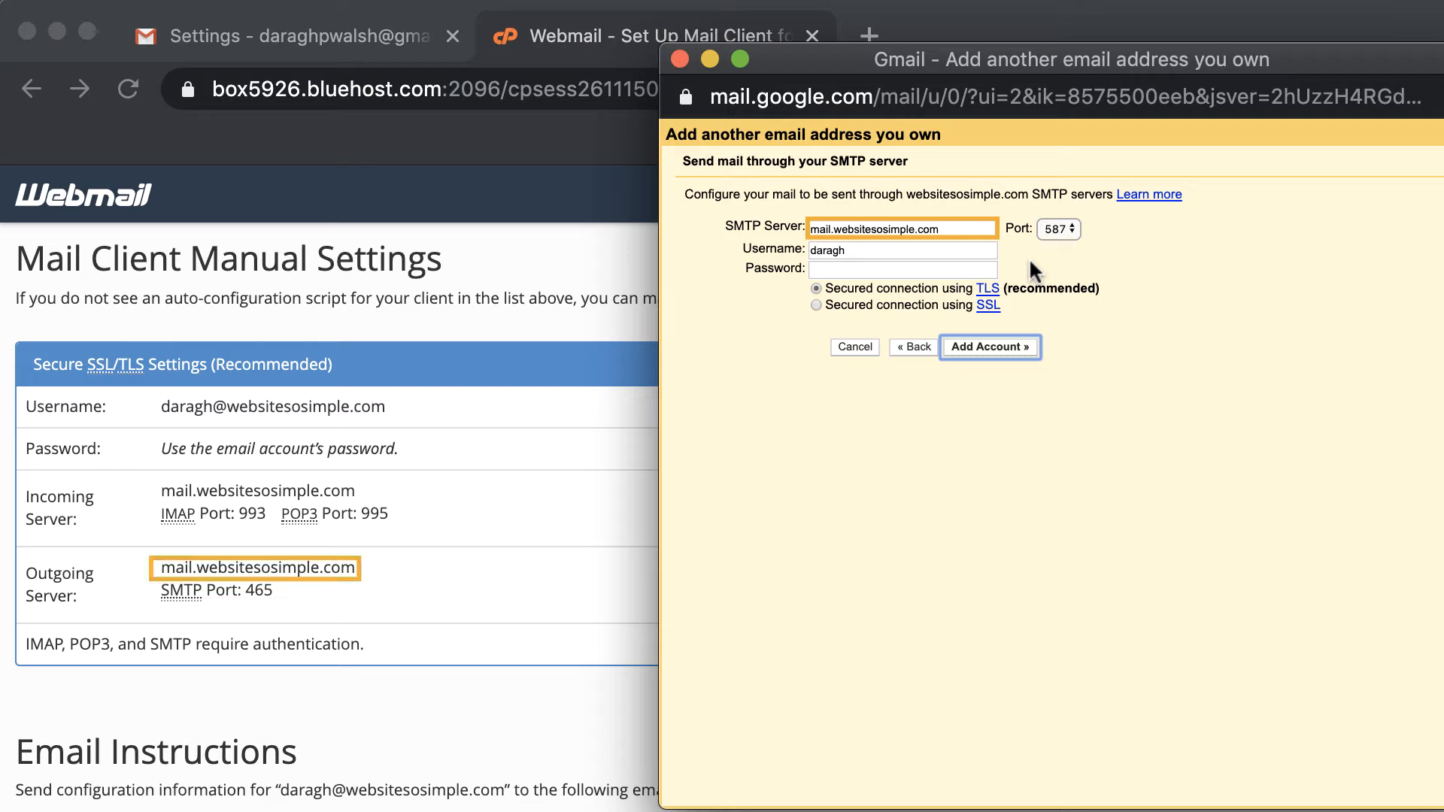
pyautogui.click(1057, 228)
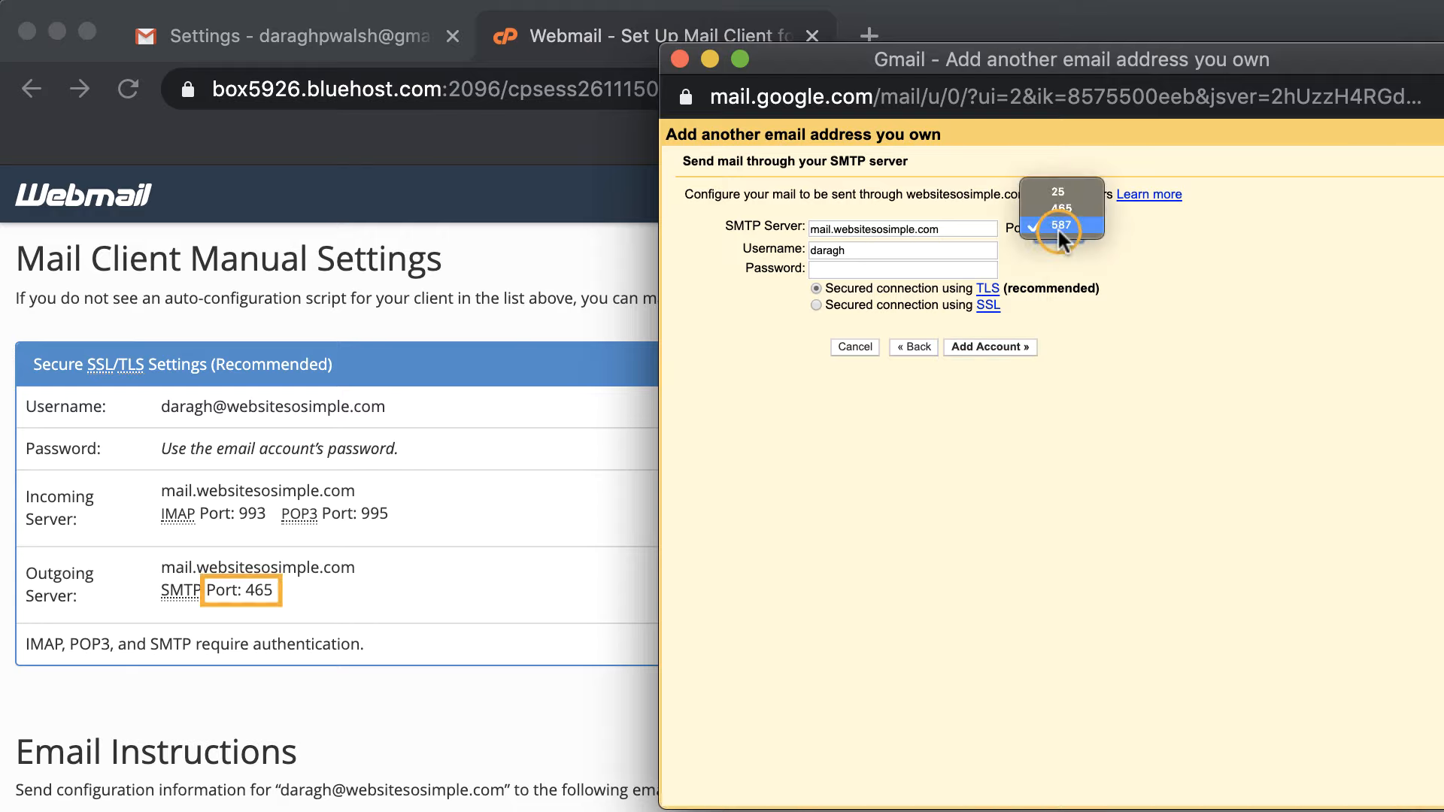
pyautogui.click(1062, 207)
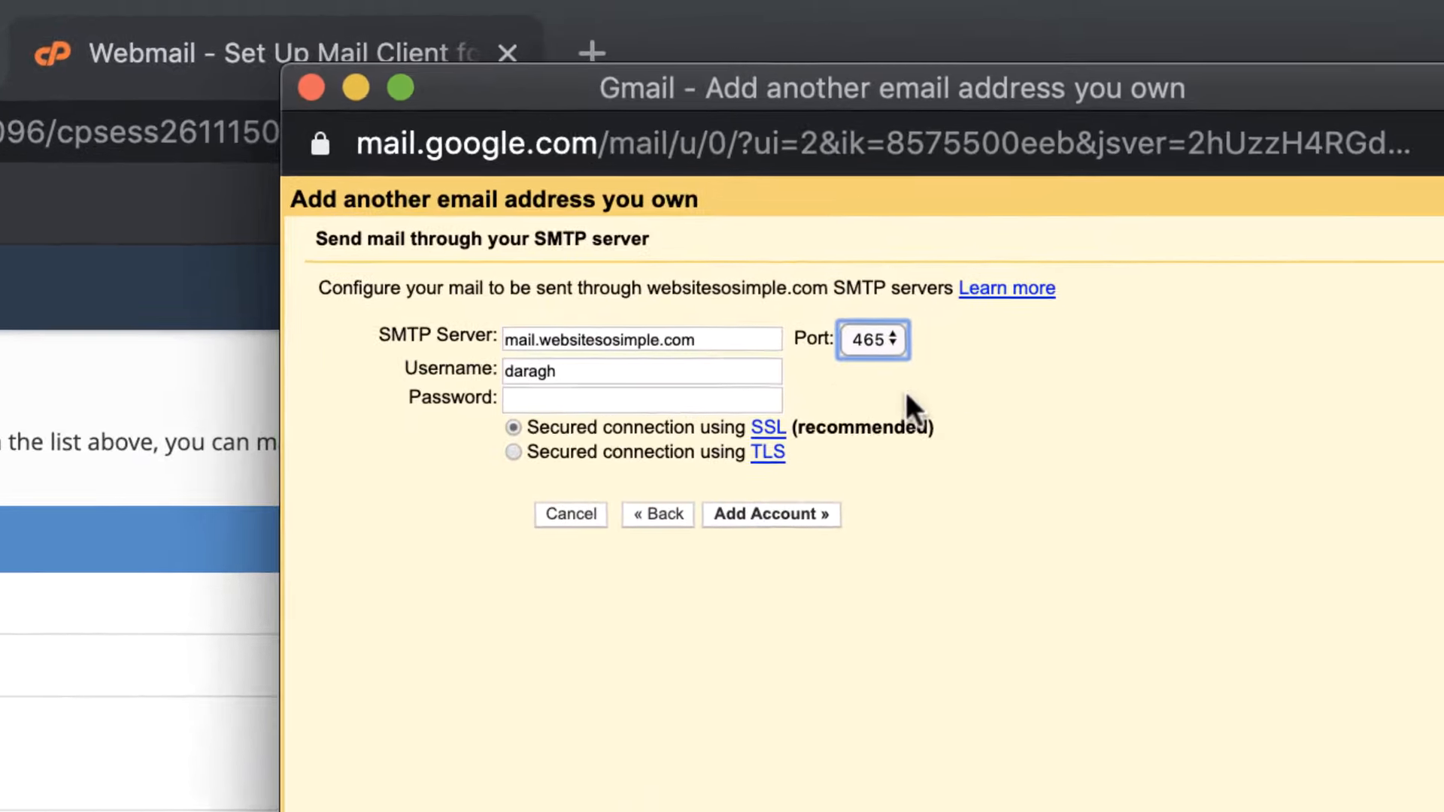
pyautogui.click(659, 370)
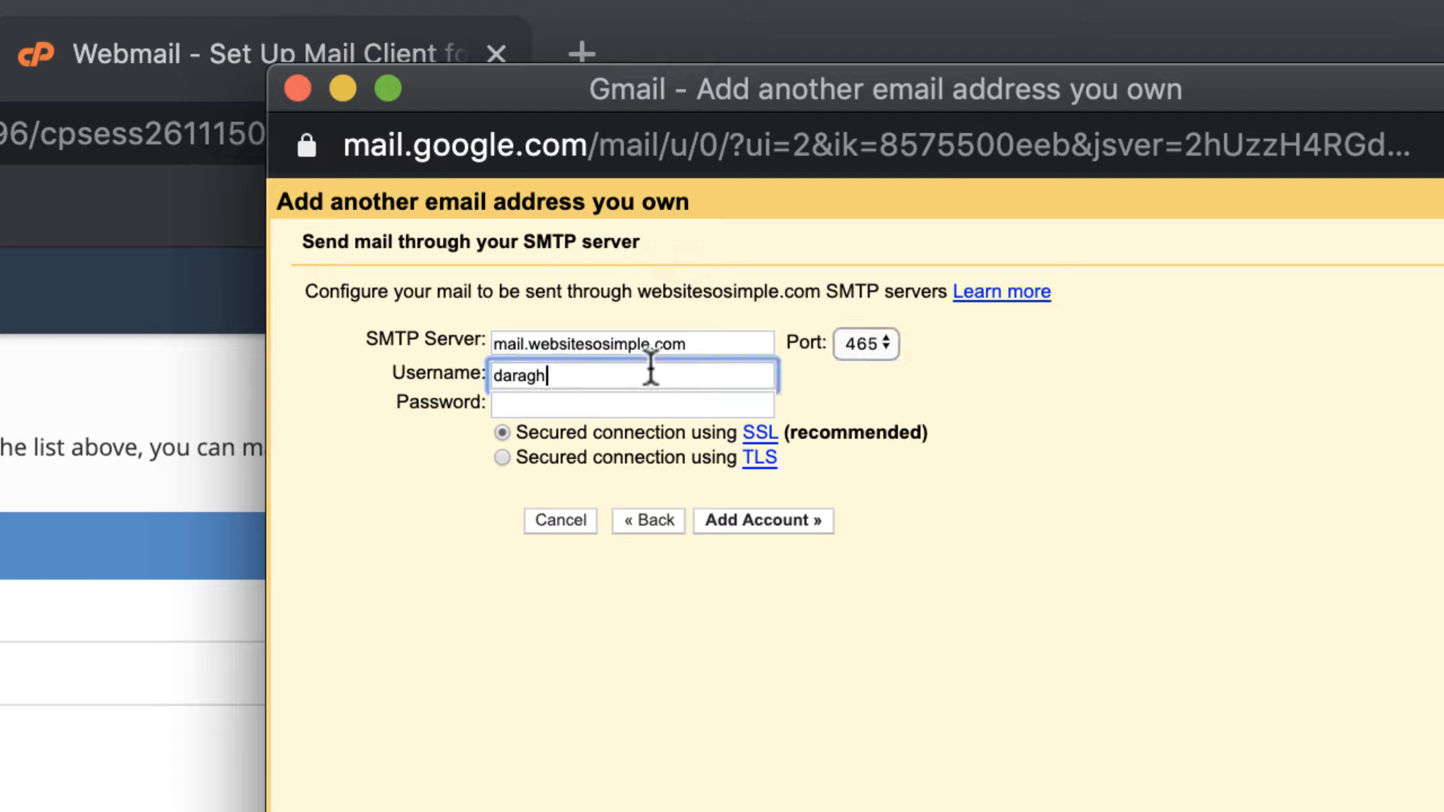
pyautogui.write('@websitesosimple.com')
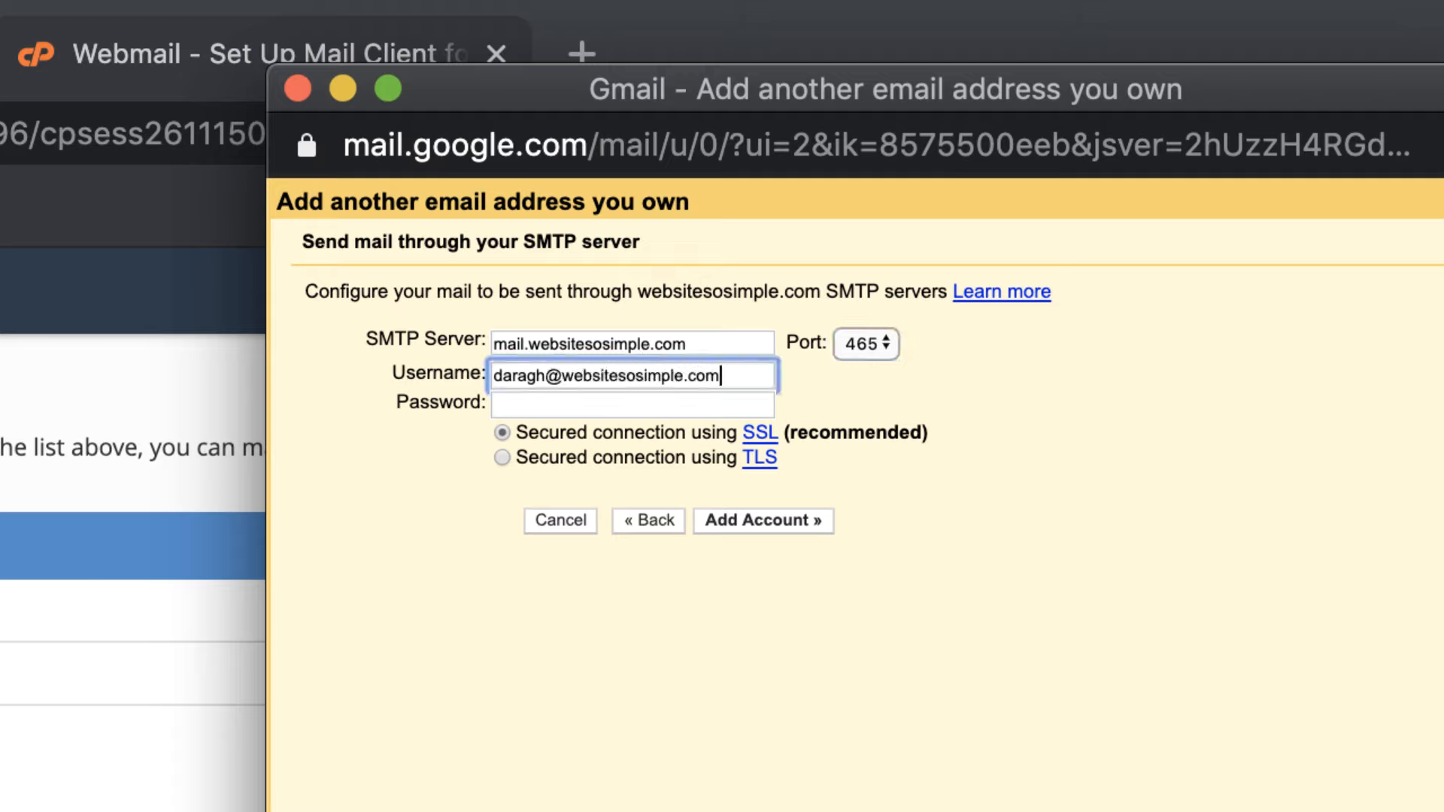
pyautogui.click(607, 403)
pyautogui.press('super+v')
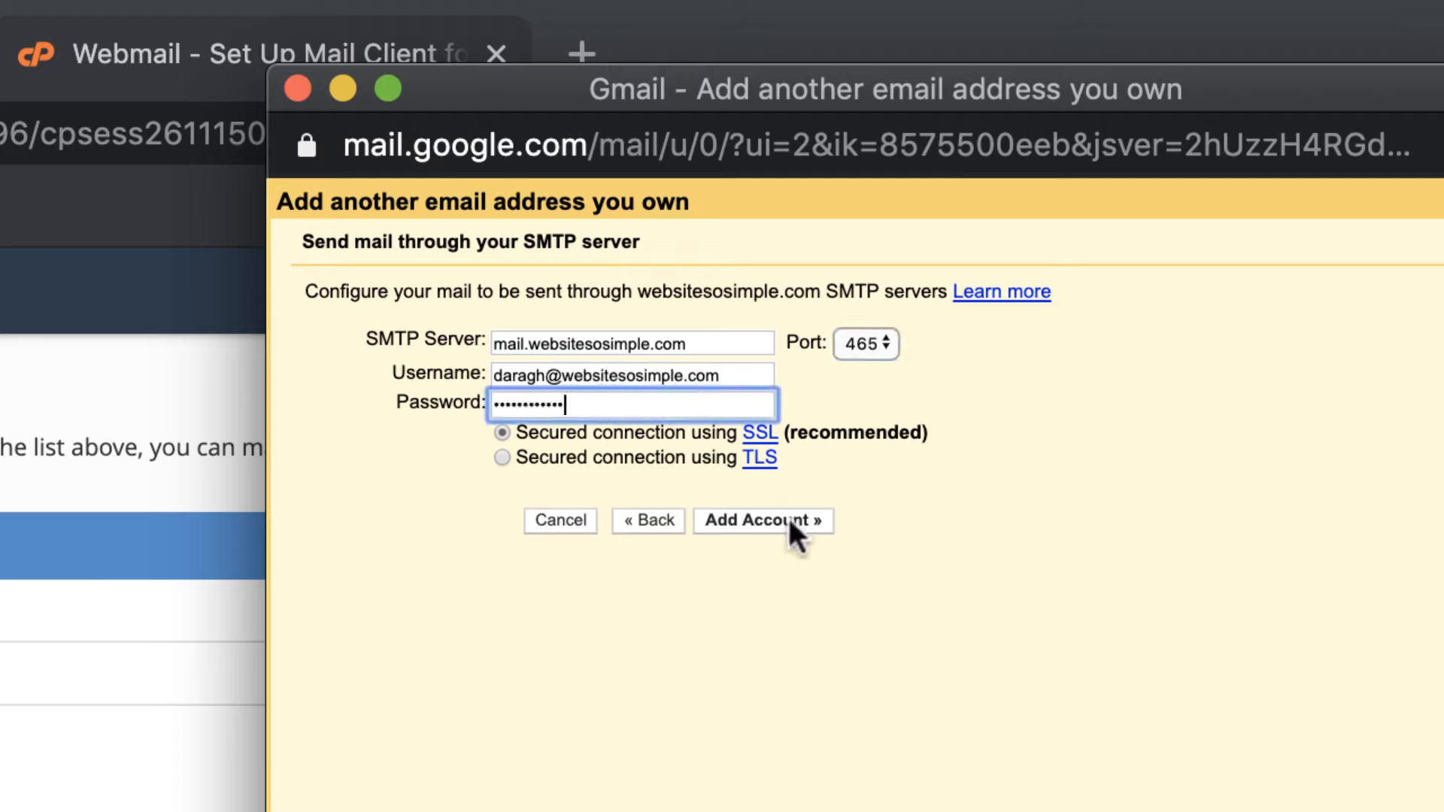
pyautogui.click(788, 516)
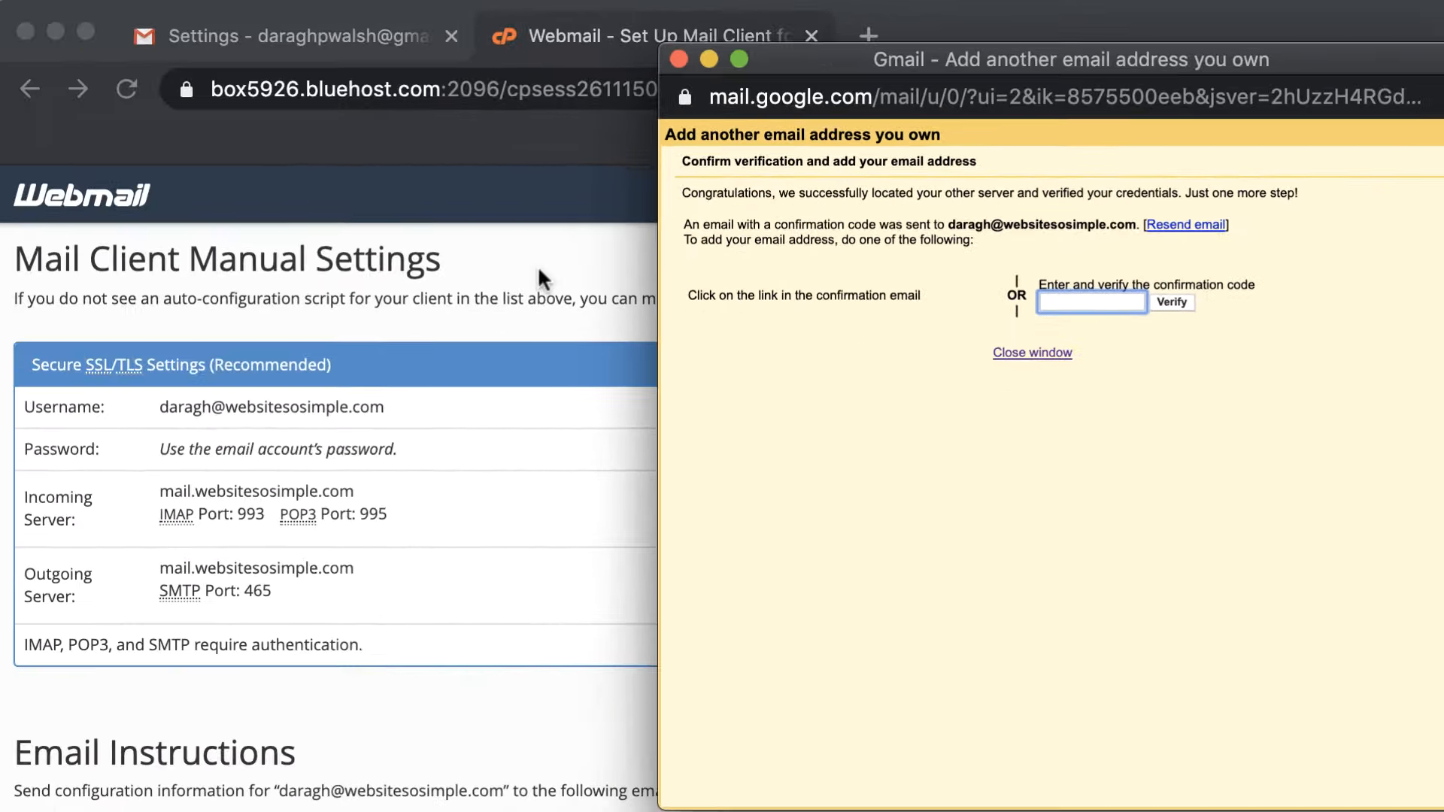
# Open the Gmail Confirmation email in the Webmail inbox and select the code
pyautogui.click(277, 346)
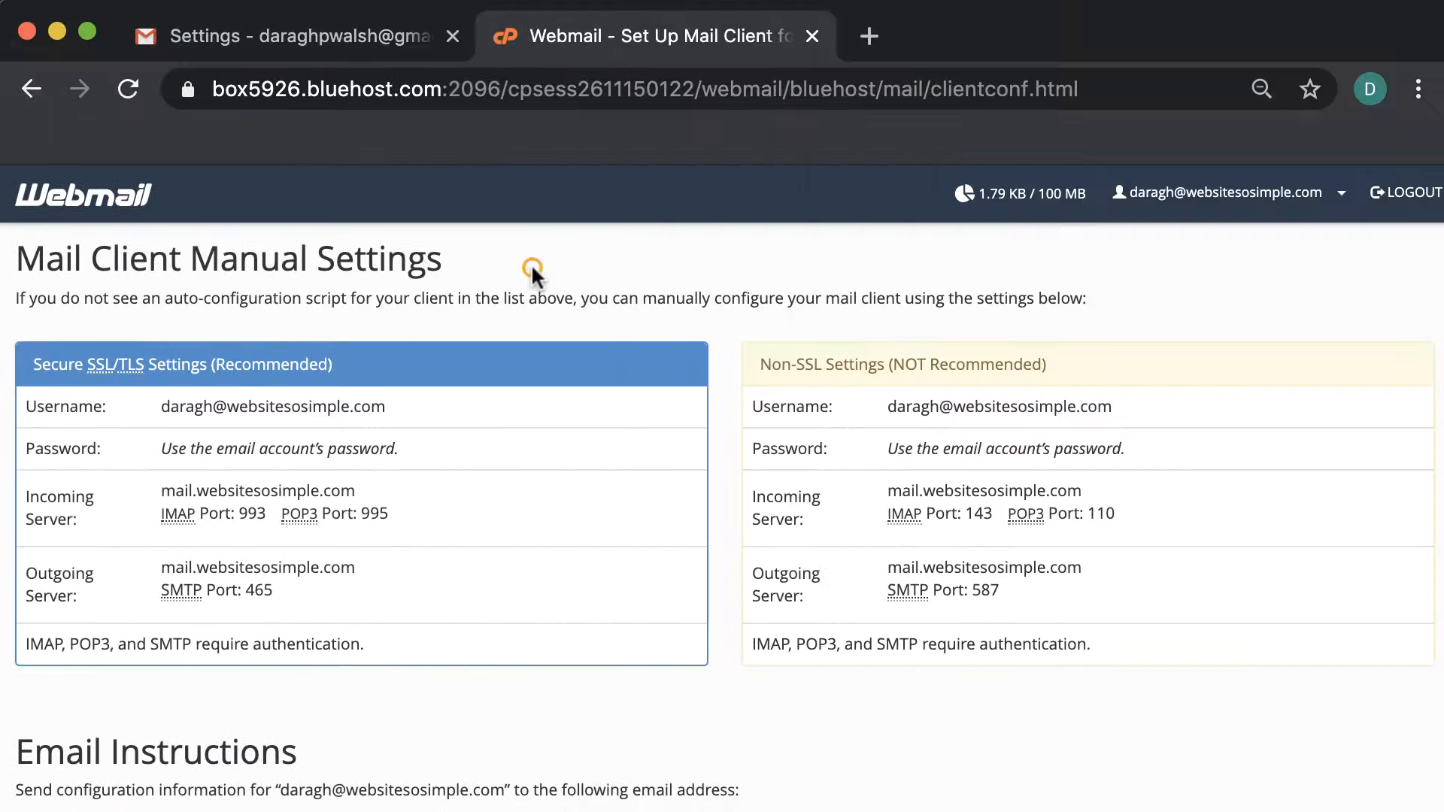
pyautogui.click(116, 205)
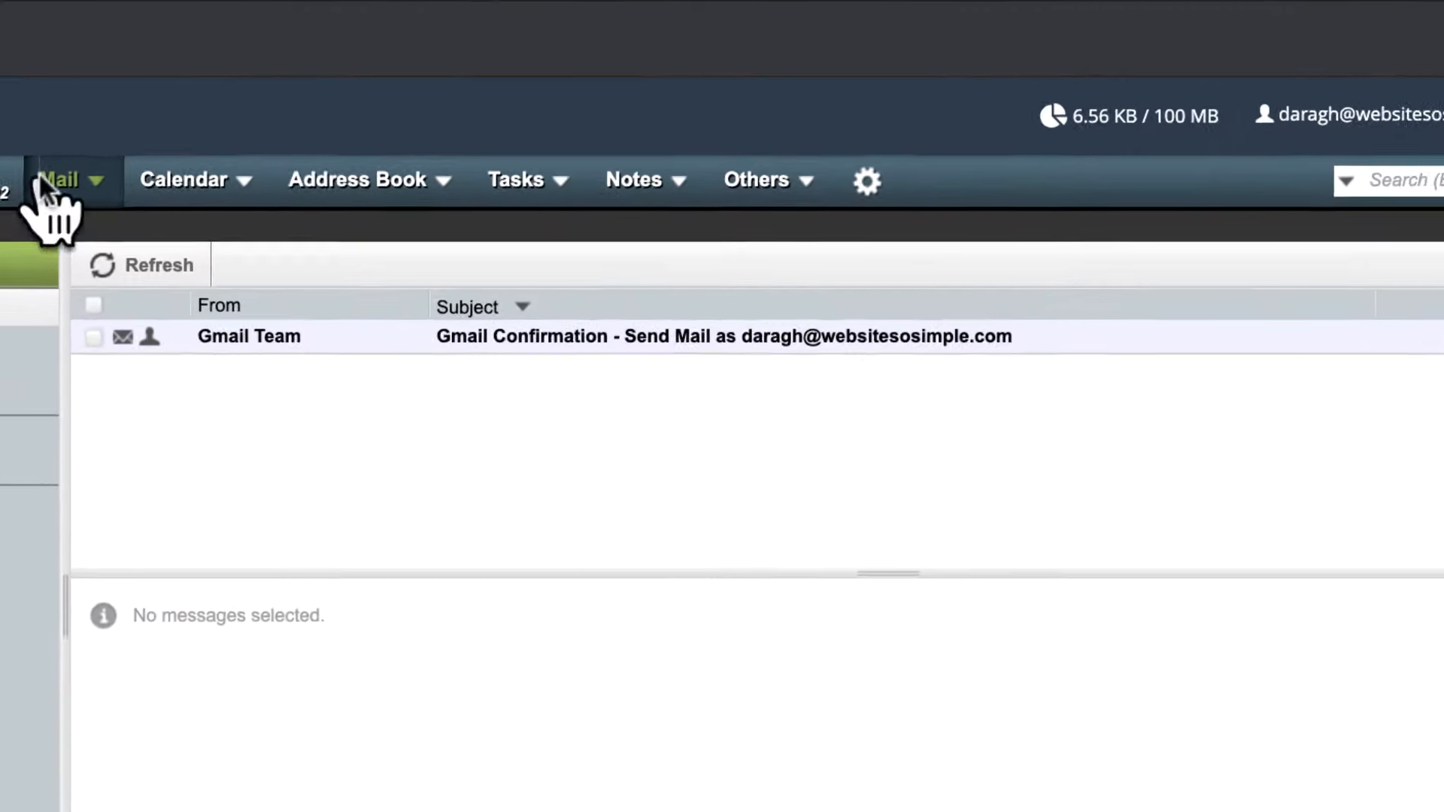
pyautogui.click(592, 329)
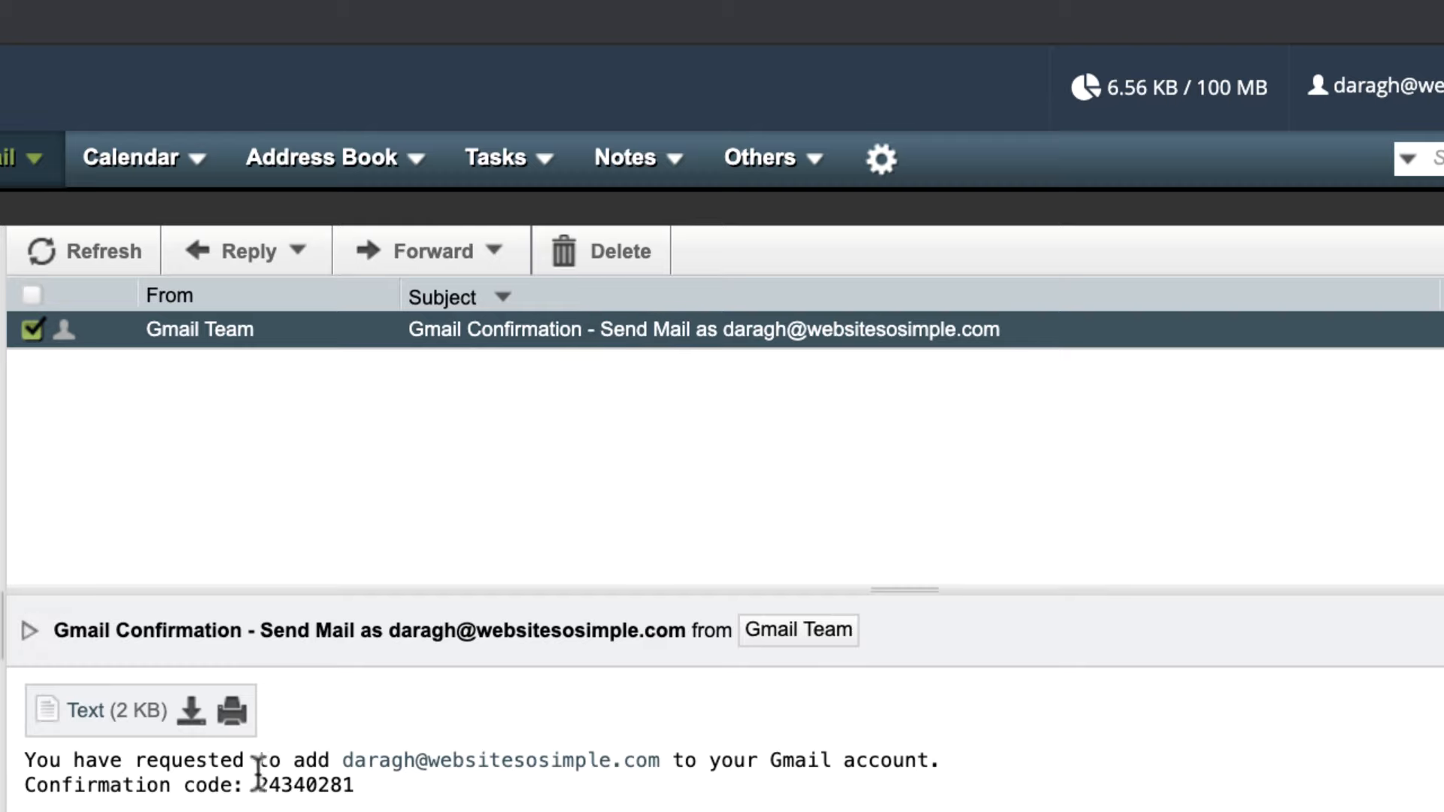
pyautogui.moveTo(258, 785); pyautogui.dragTo(381, 783)
pyautogui.press('super+c')
# Paste the confirmation code into Gmail's popup, verify it, and go back to Gmail settings
pyautogui.press('super+Tab')
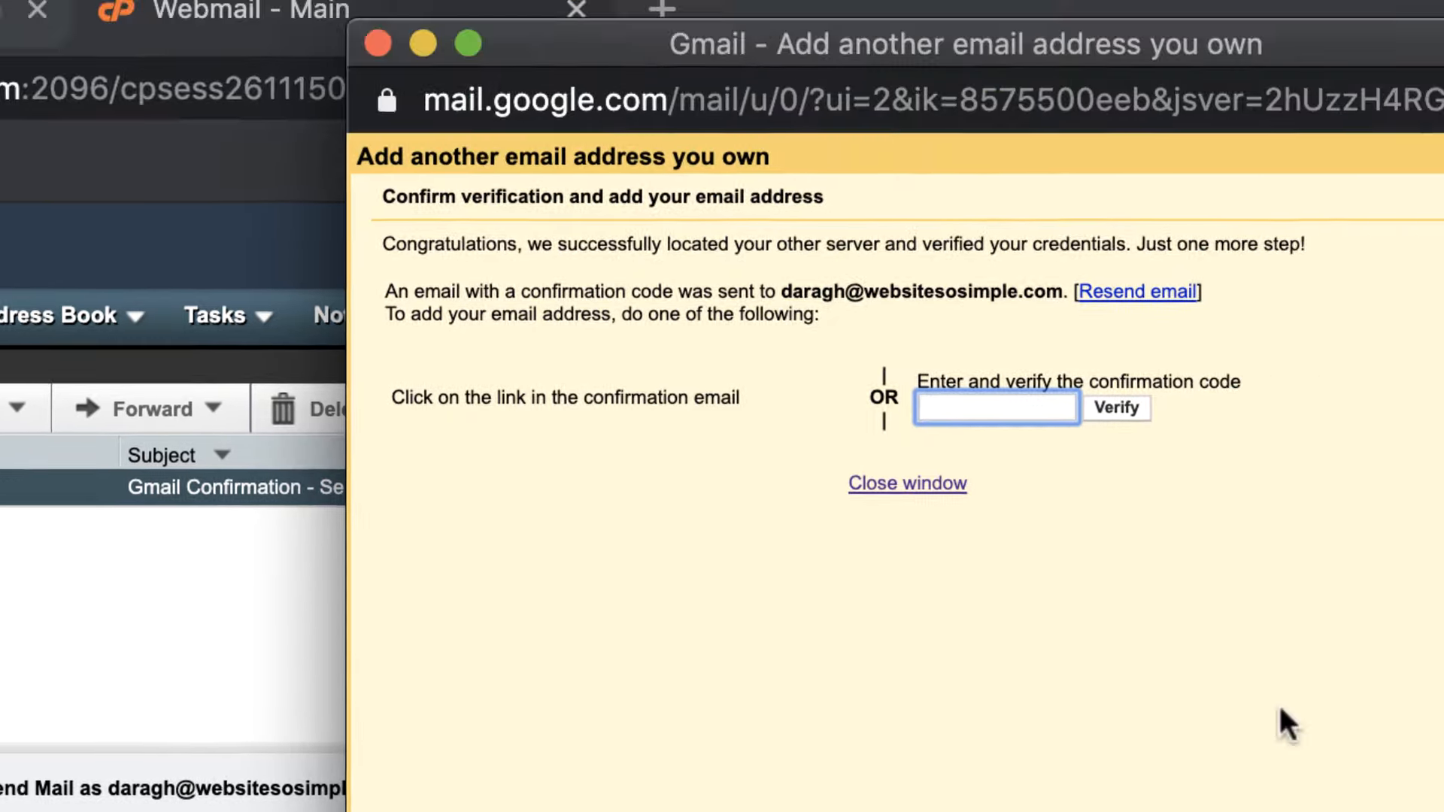
pyautogui.press('super+v')
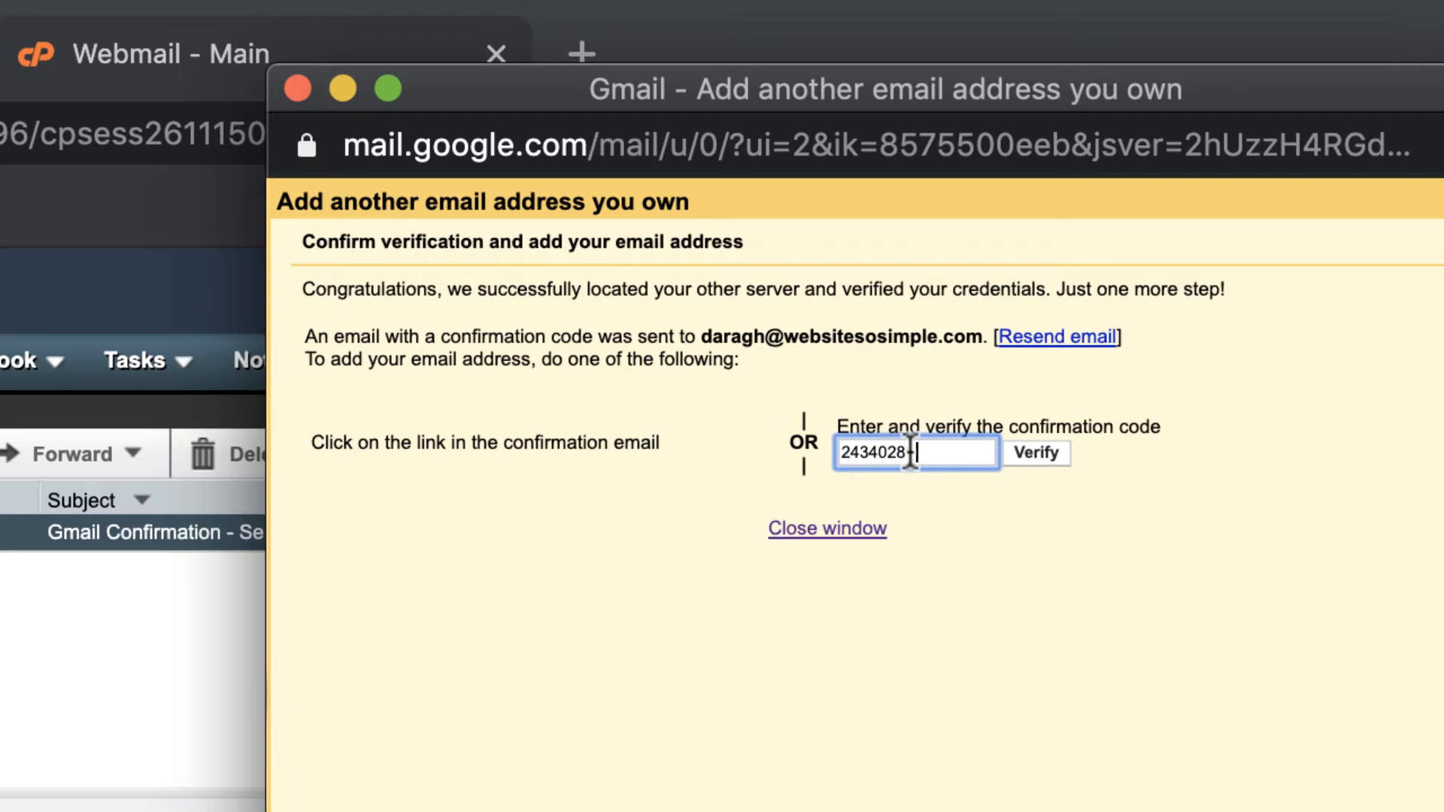
pyautogui.click(1041, 456)
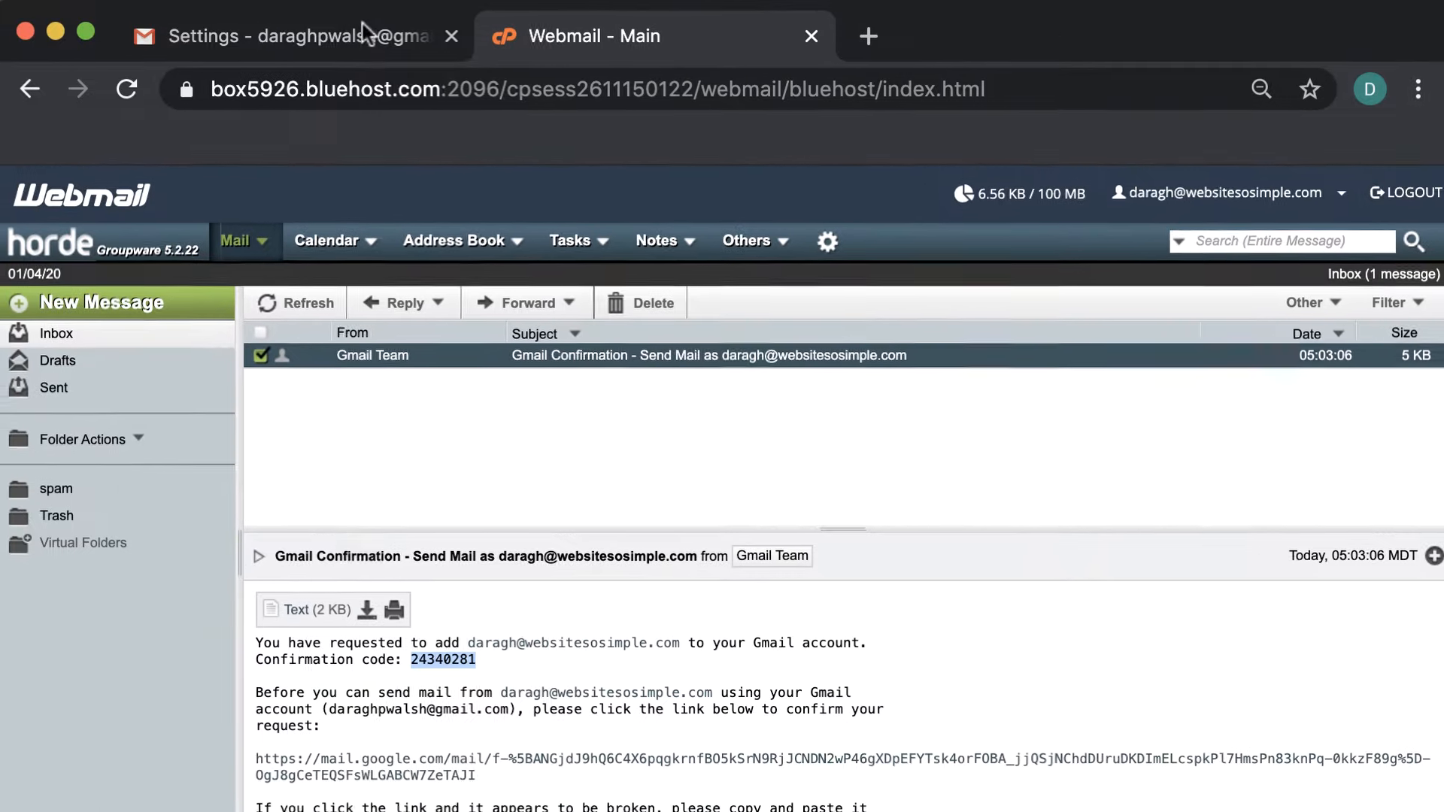
pyautogui.click(362, 24)
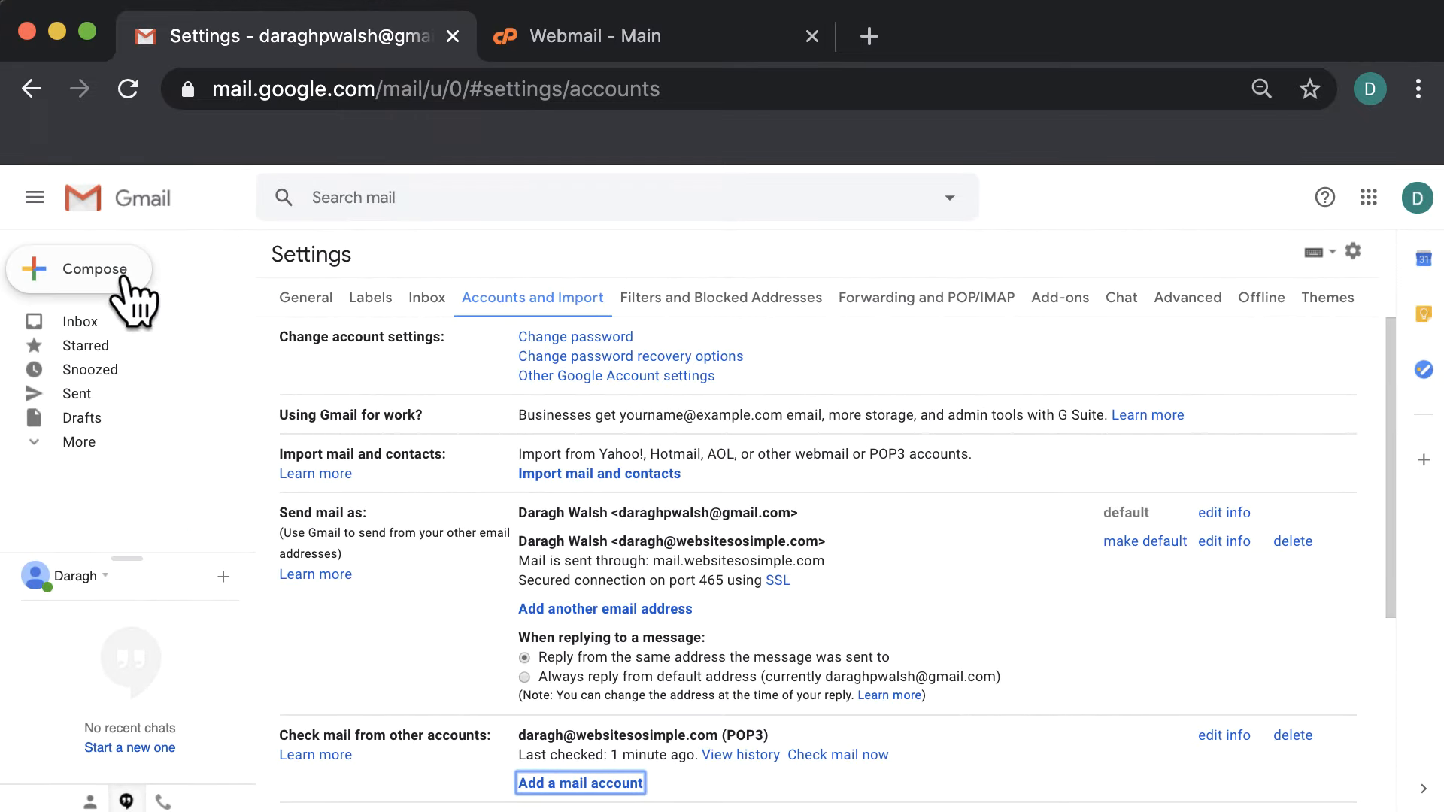
# Compose a new message and pick the custom-domain address as the sender
pyautogui.click(113, 272)
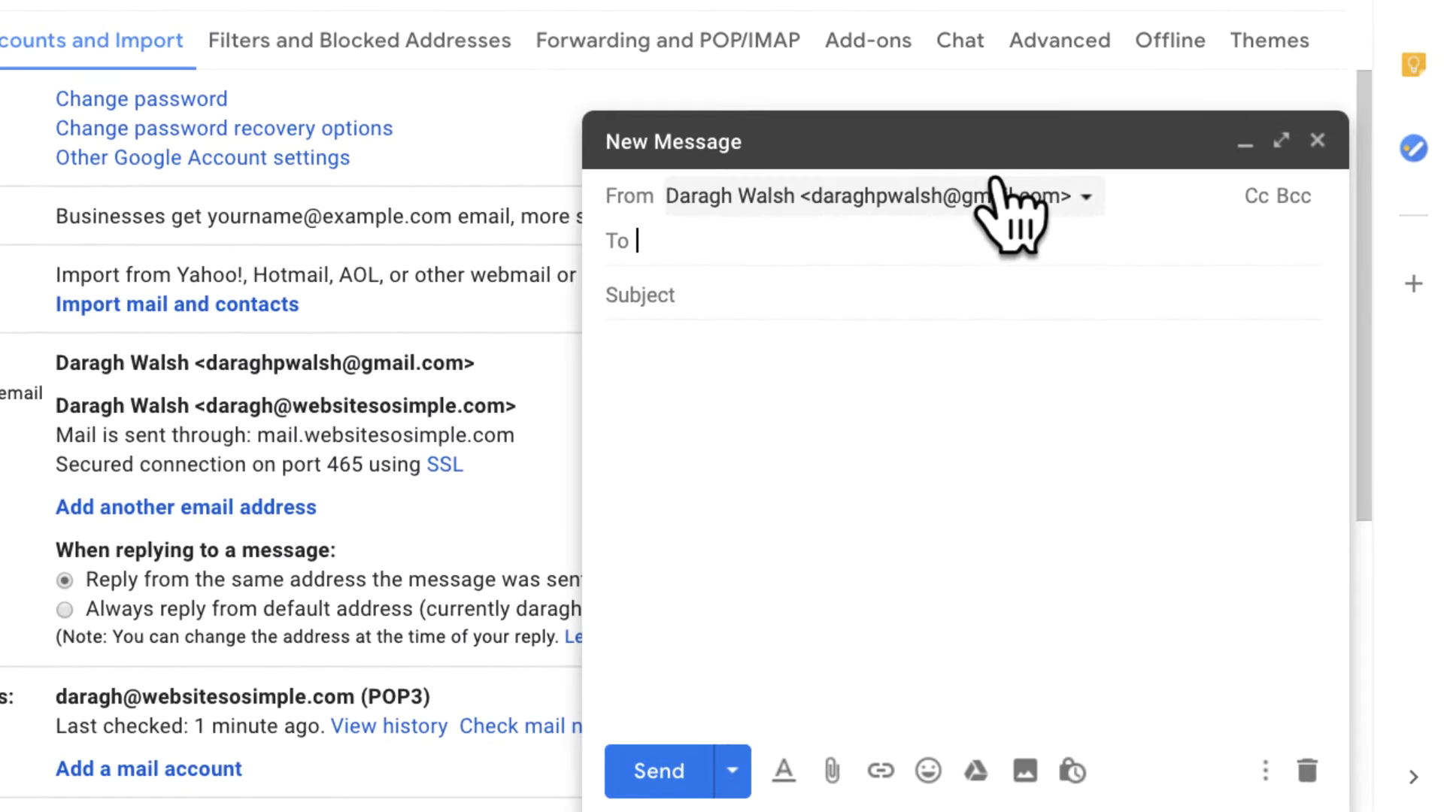
pyautogui.click(1092, 197)
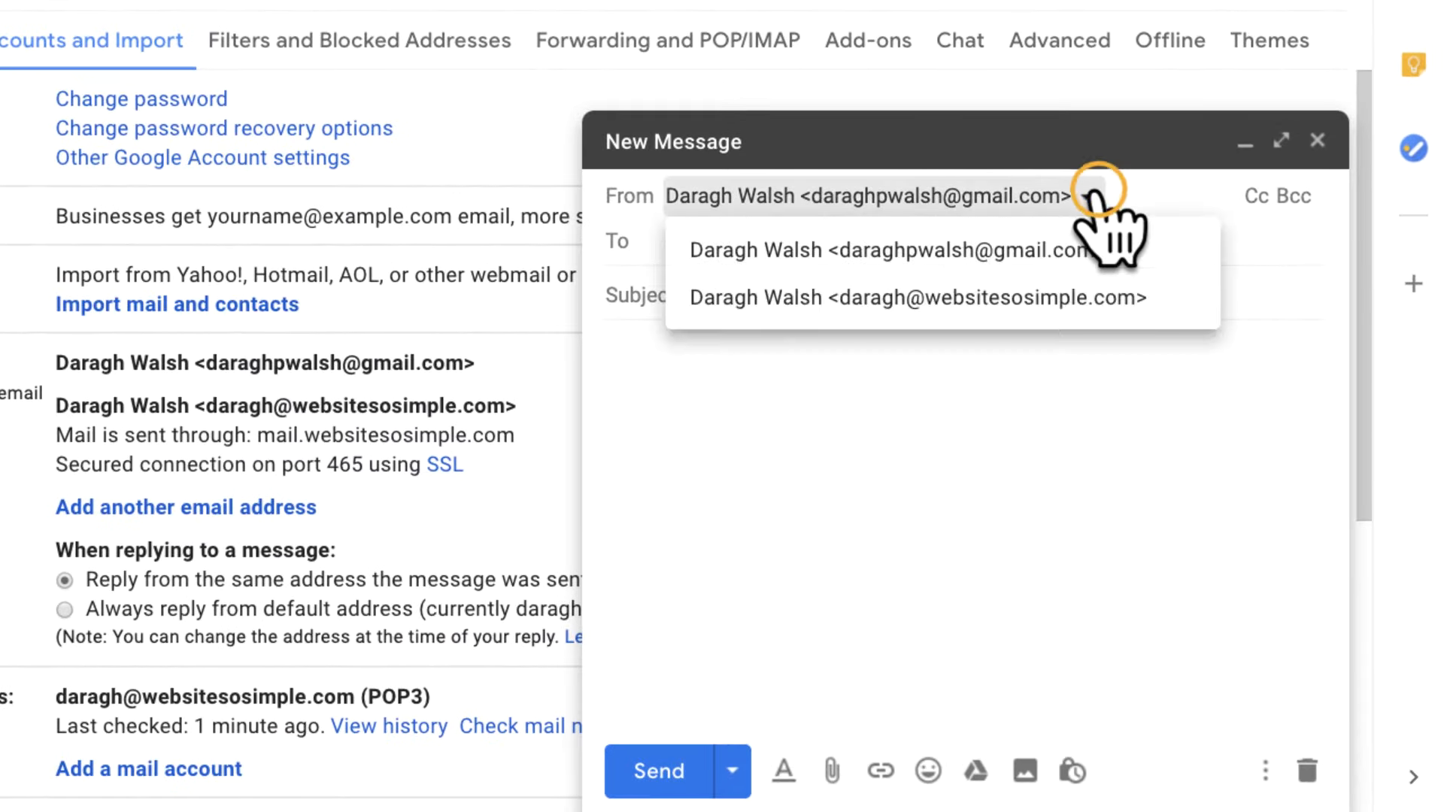
pyautogui.click(1105, 297)
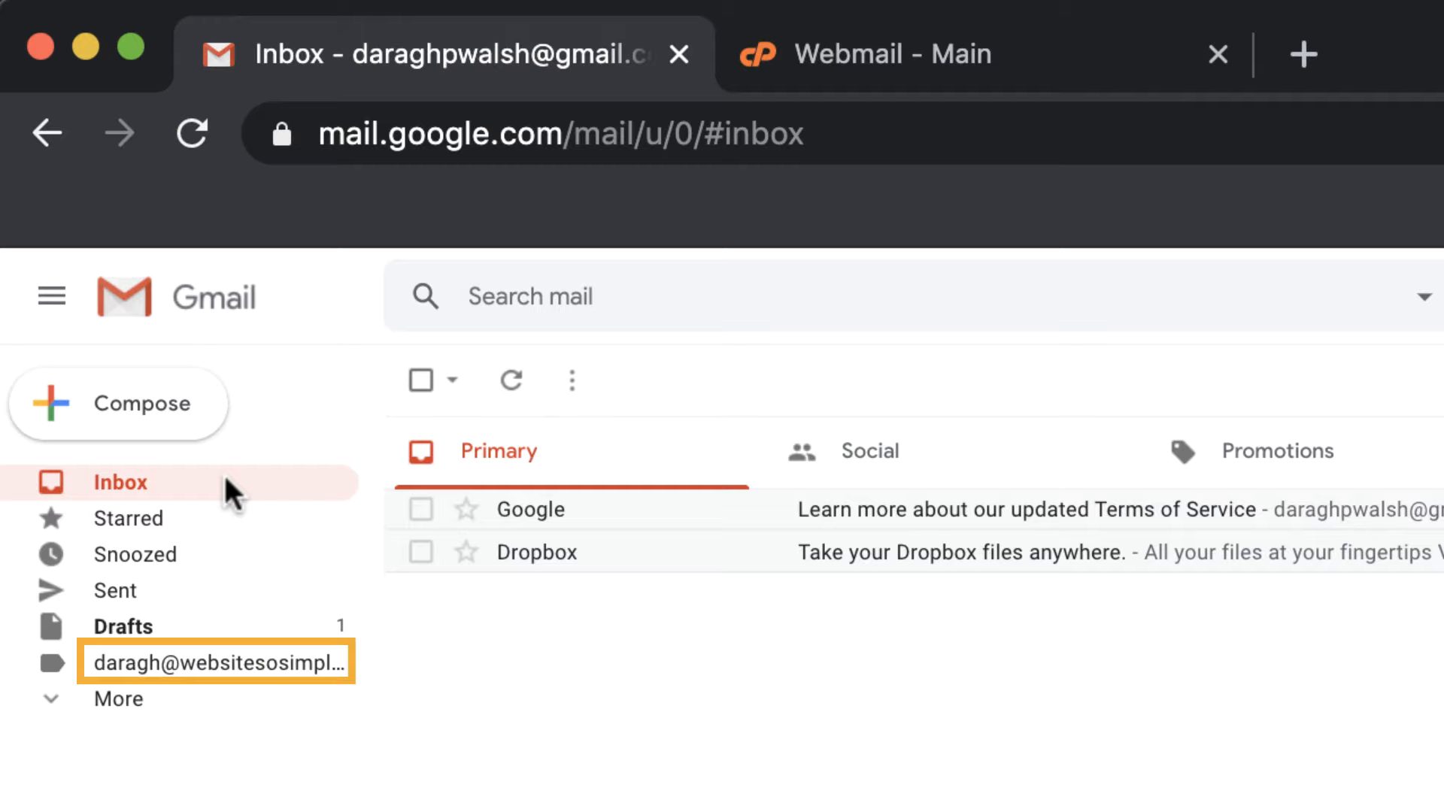
# Expand the sidebar's More list and colour the custom-domain label orange-red
pyautogui.moveTo(277, 658)
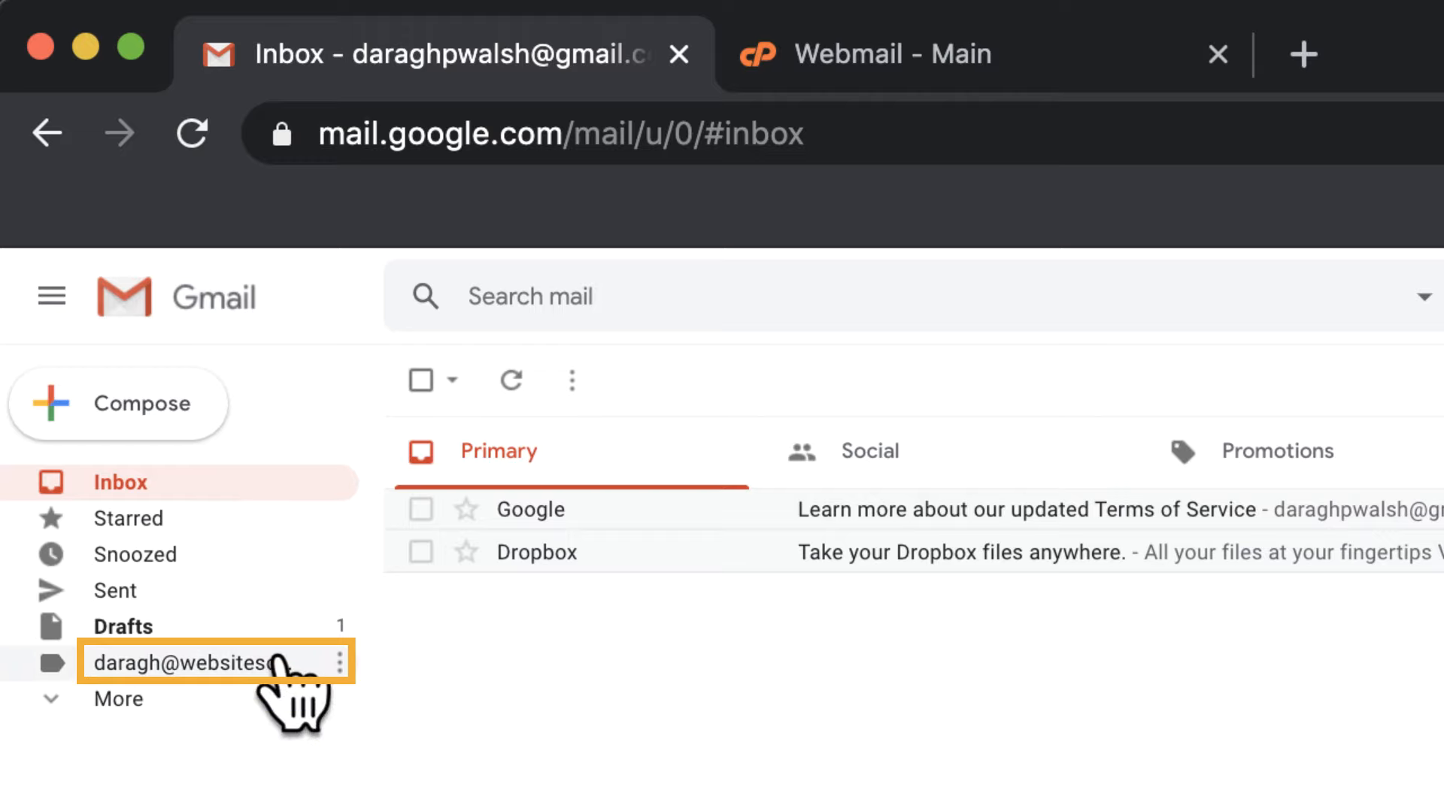
pyautogui.click(274, 699)
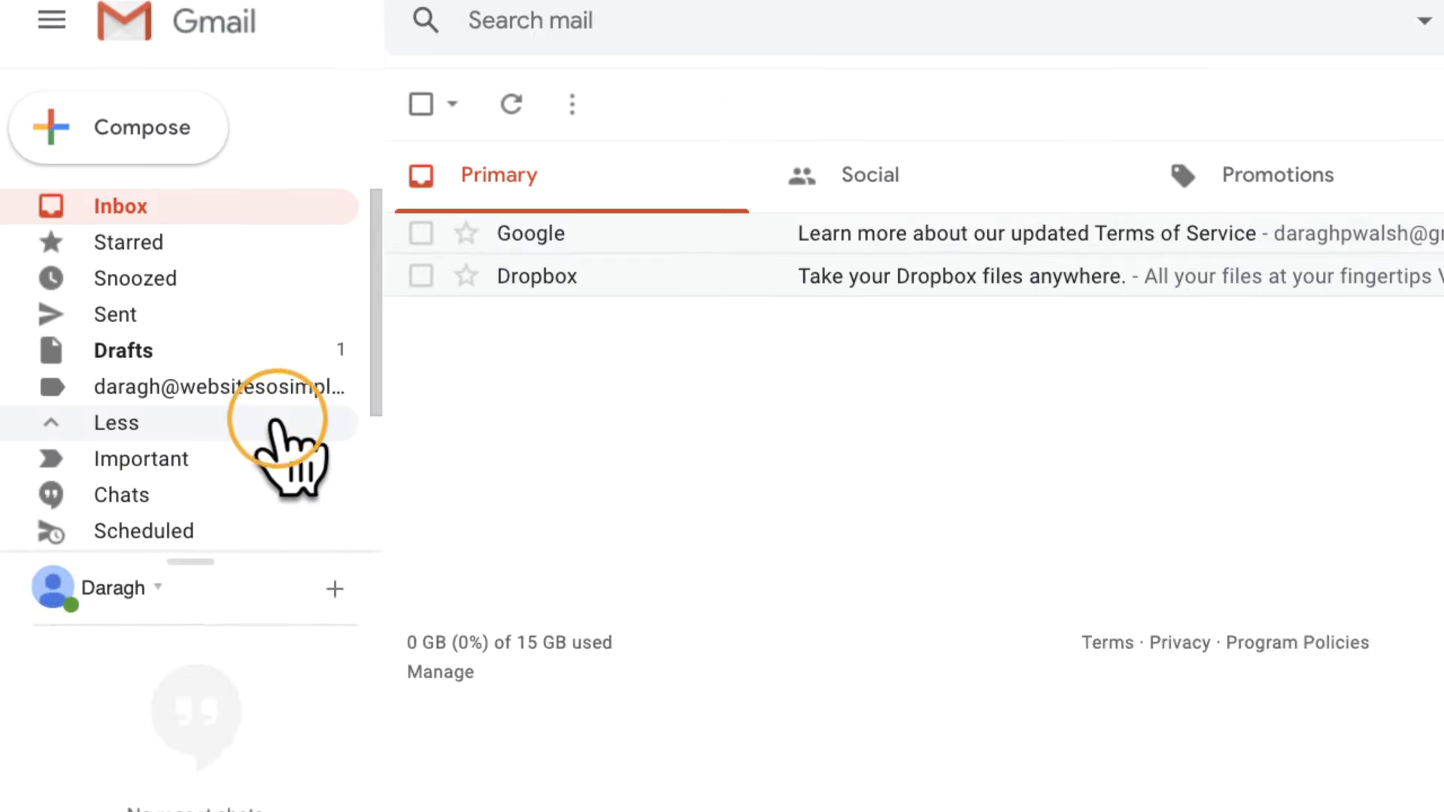
pyautogui.moveTo(343, 663)
pyautogui.click(340, 260)
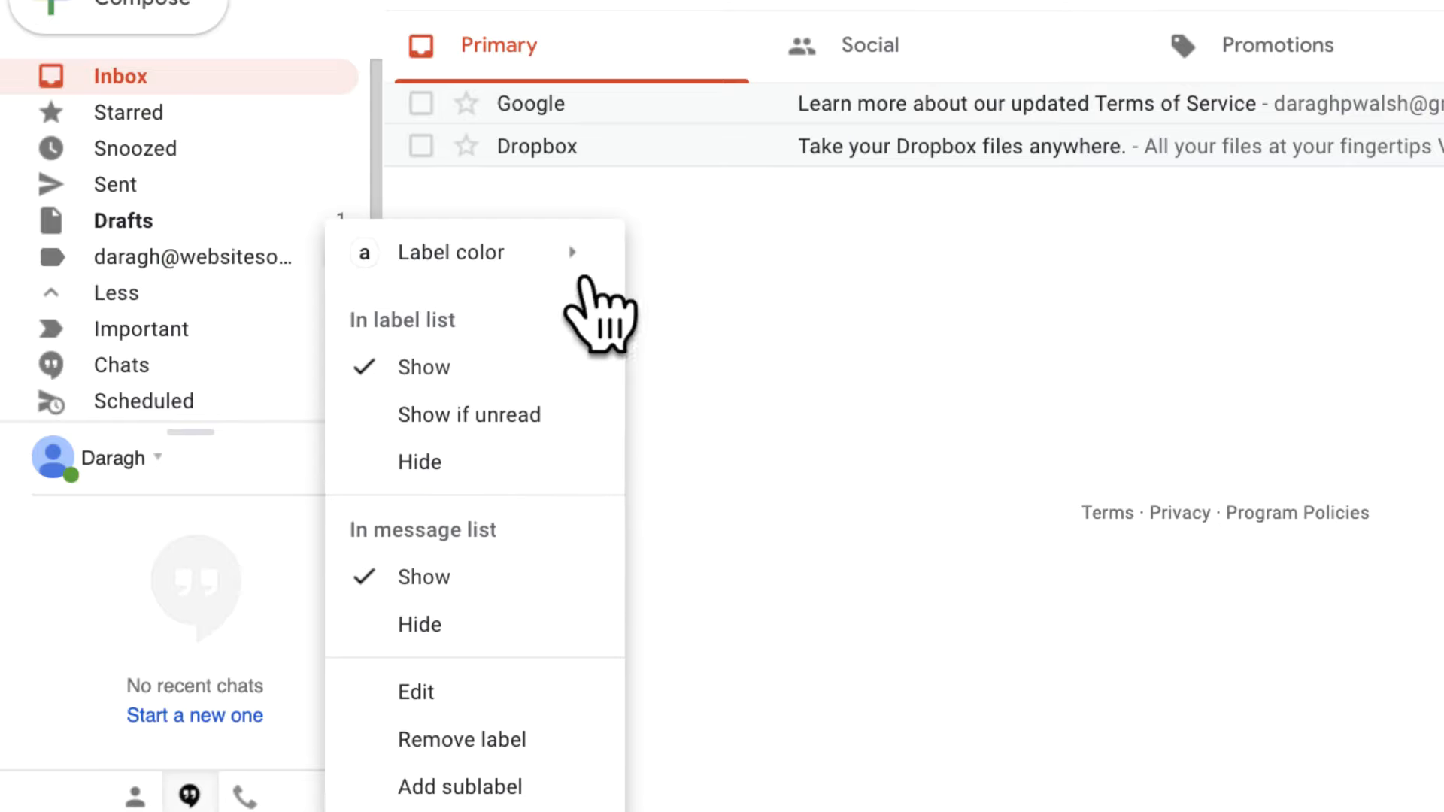
pyautogui.click(578, 252)
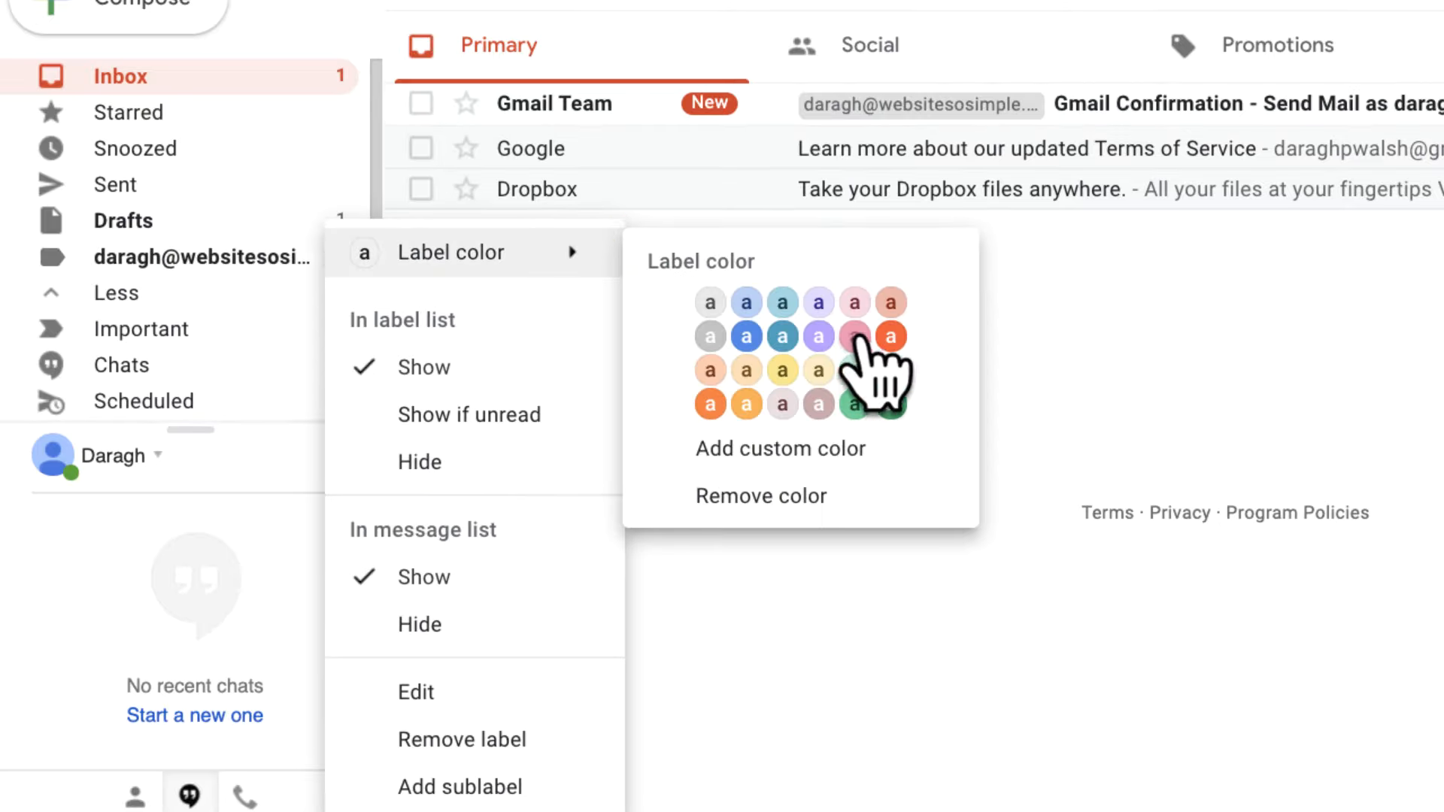
pyautogui.click(892, 336)
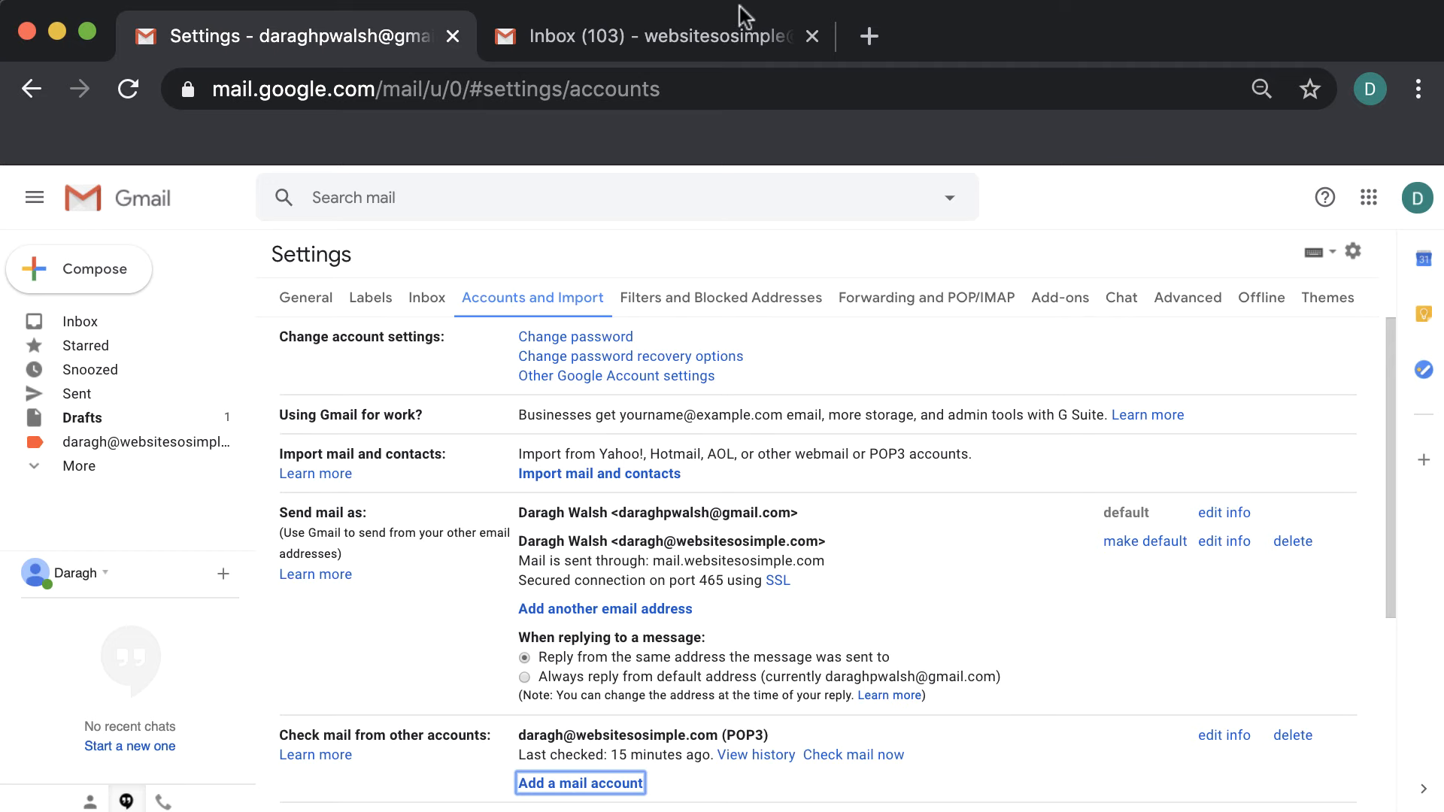
# In the second Gmail account, open the Forwarding and POP/IMAP settings
pyautogui.click(741, 32)
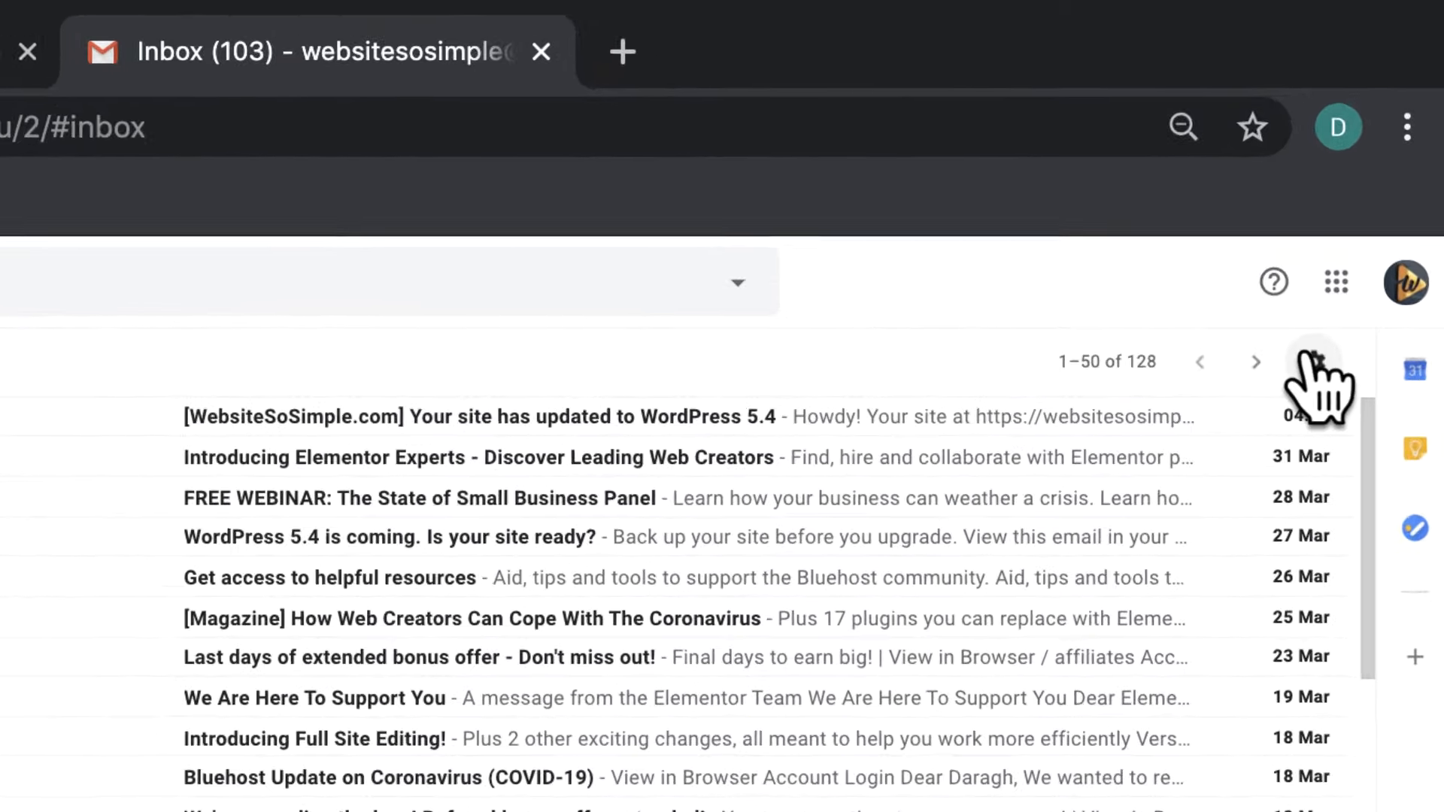
pyautogui.click(1315, 361)
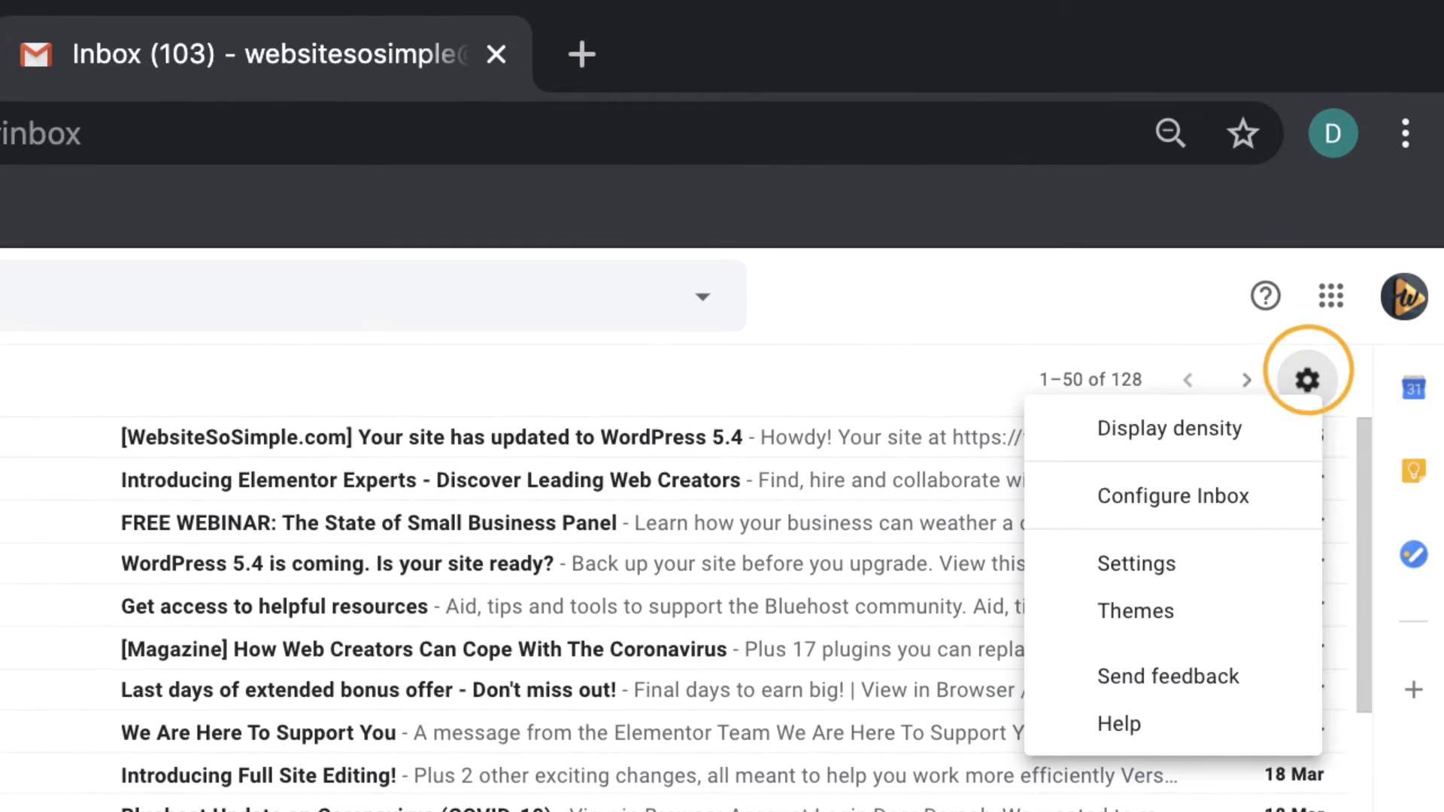
pyautogui.click(1307, 531)
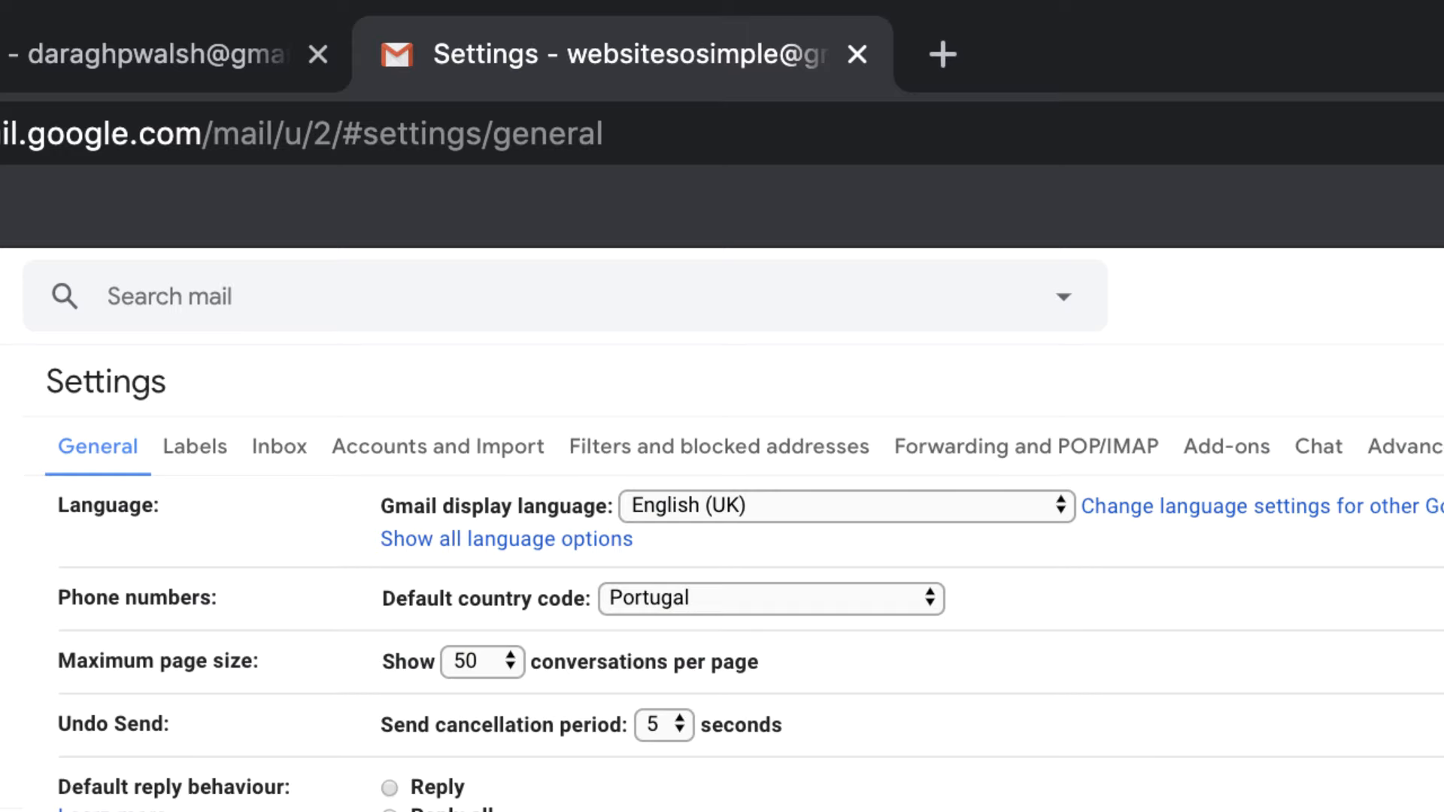
pyautogui.click(1120, 444)
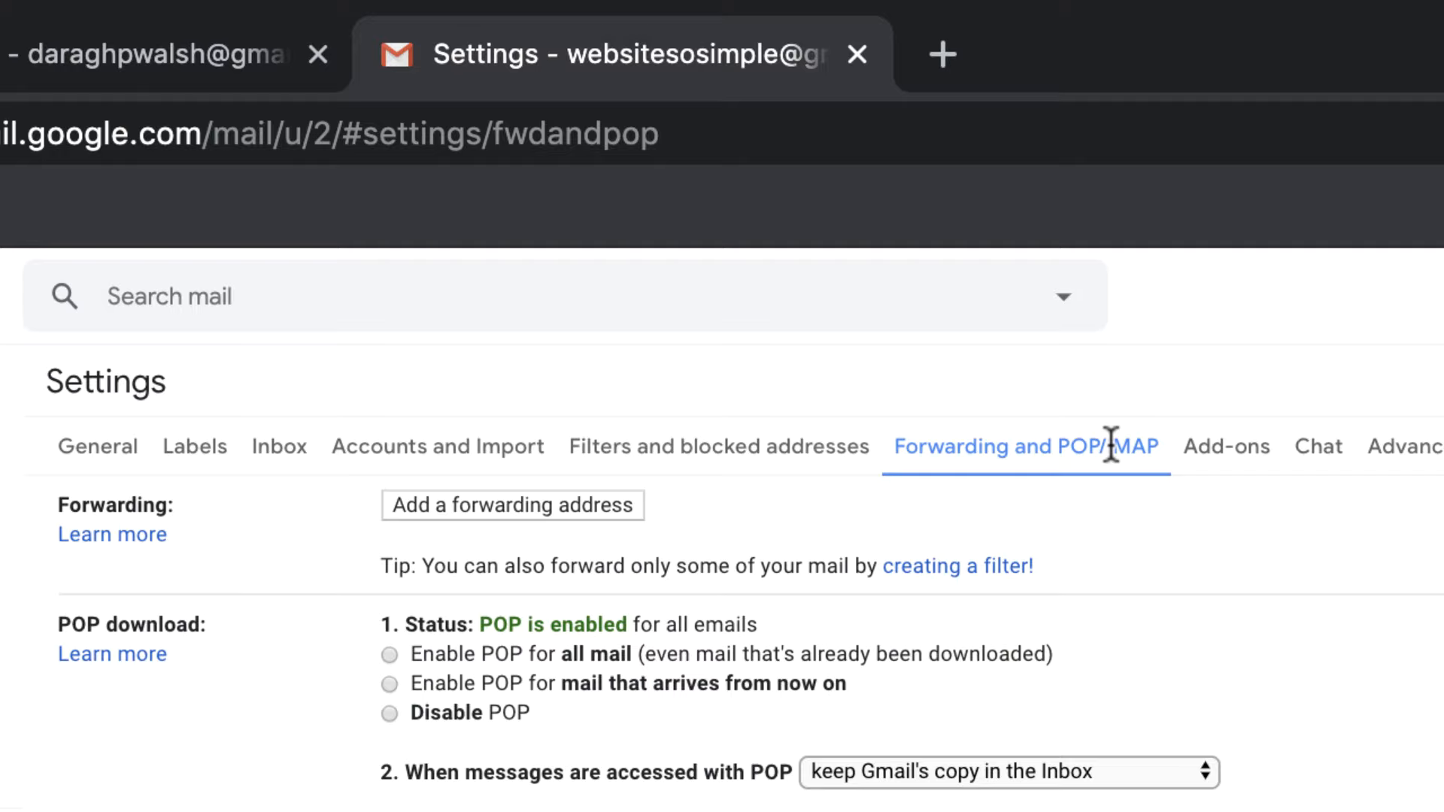
# Add the personal Gmail address as a forwarding address and confirm the request
pyautogui.click(604, 507)
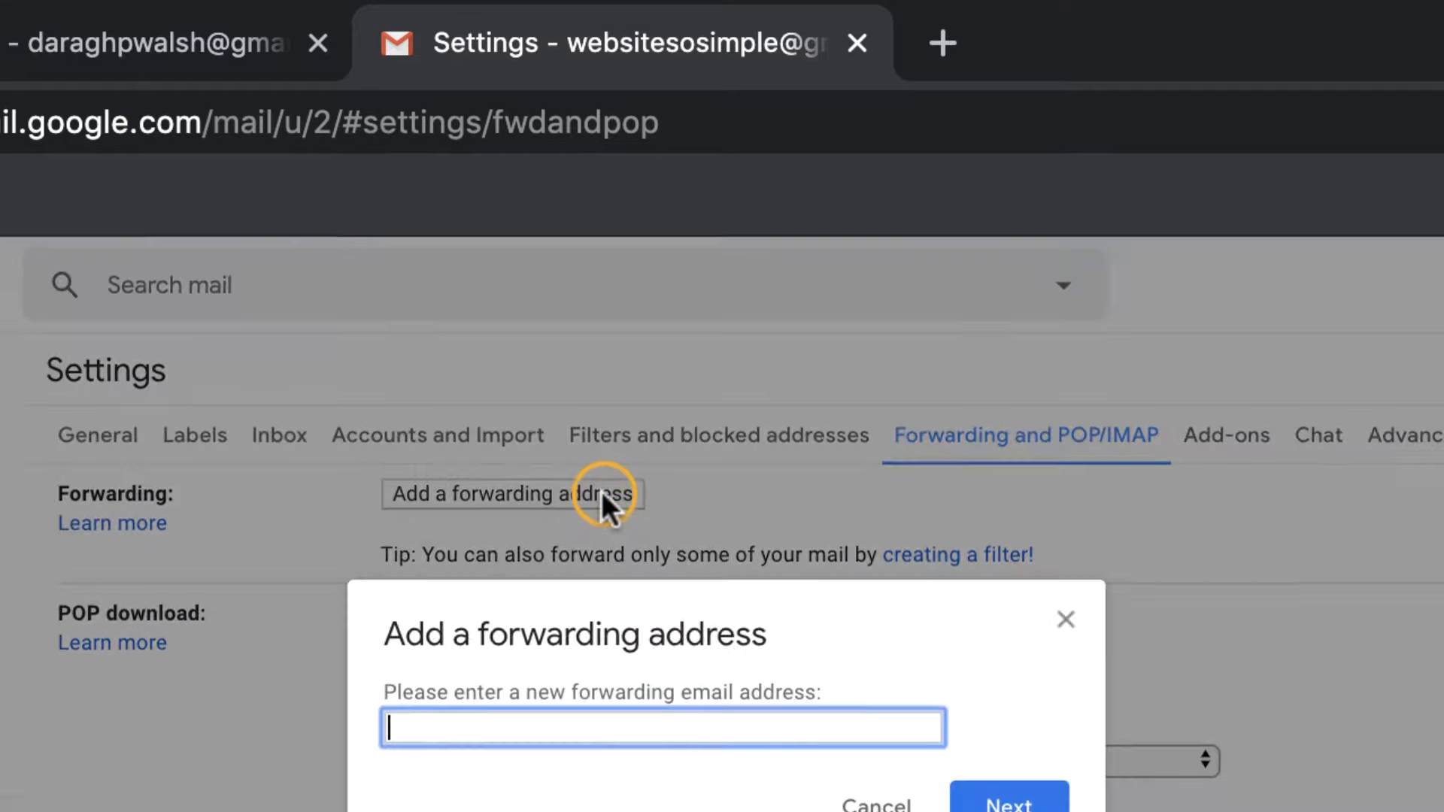
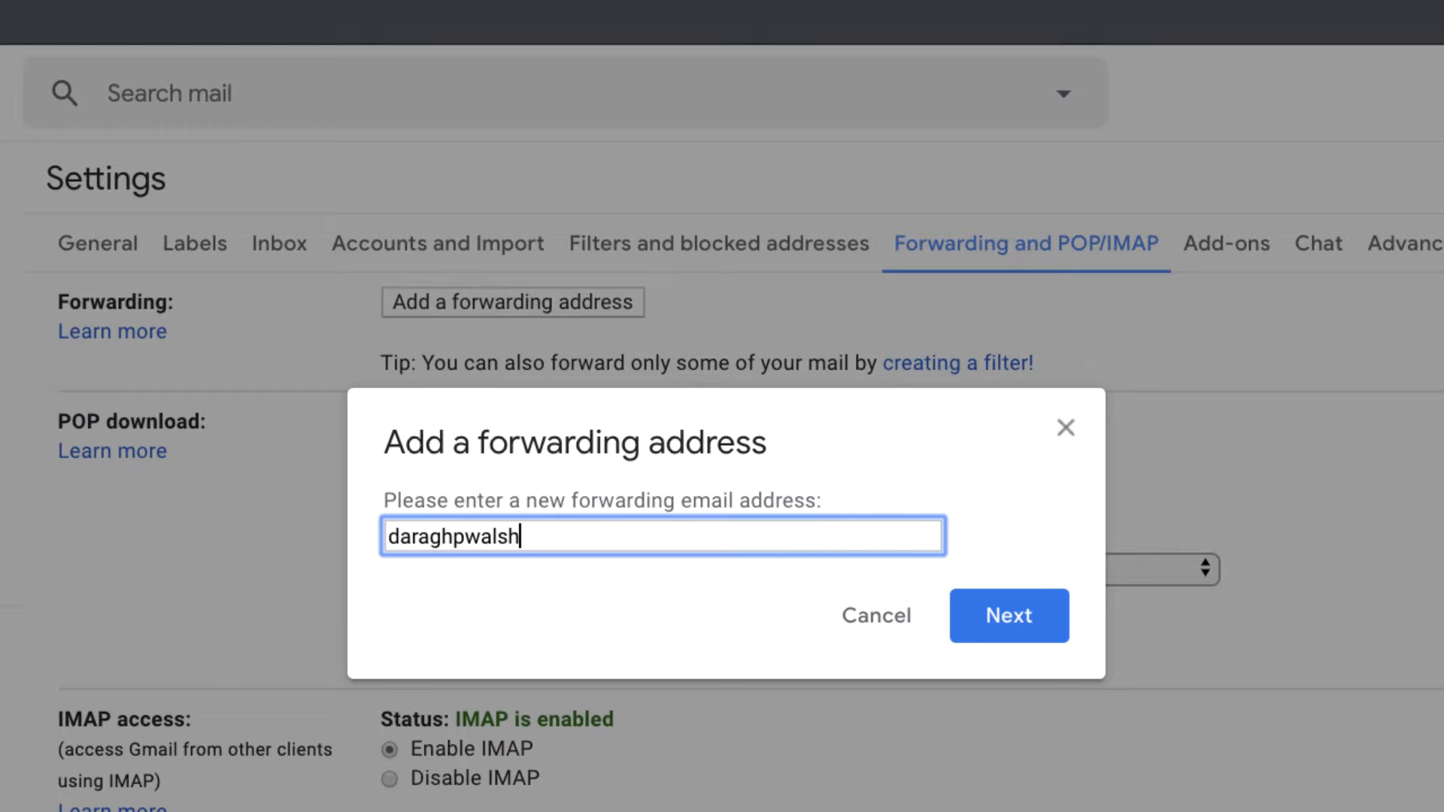
pyautogui.press('Return')
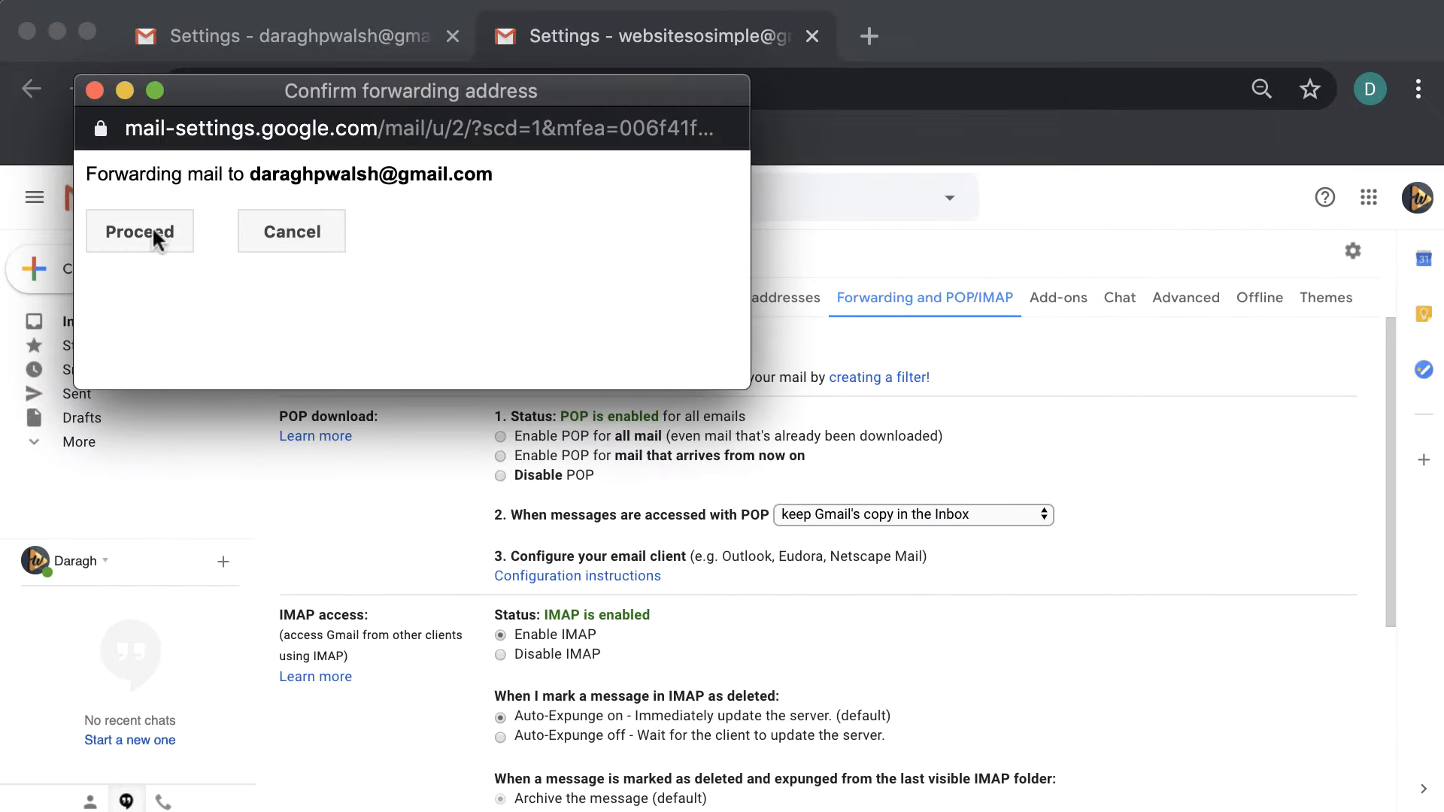
pyautogui.click(153, 229)
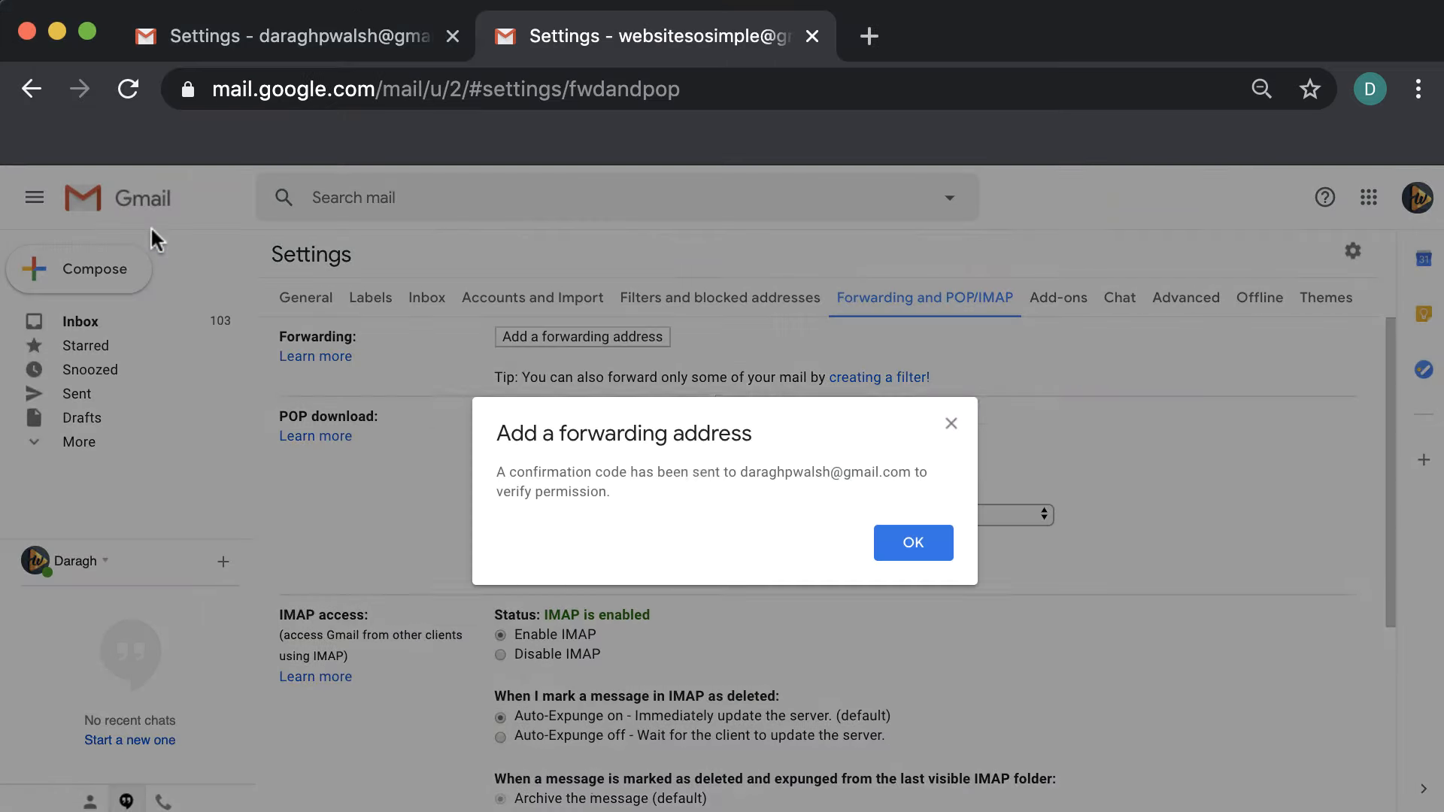
pyautogui.click(912, 545)
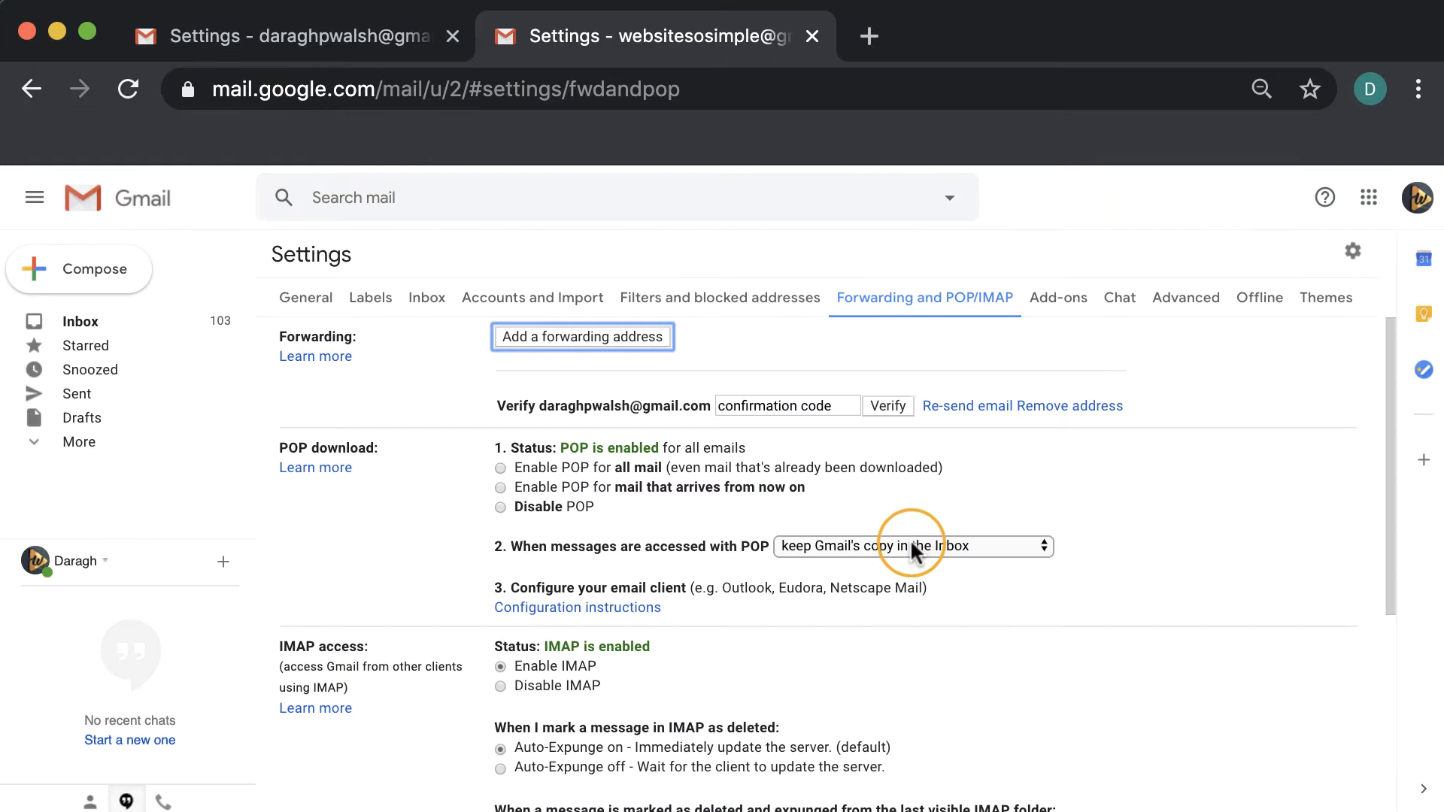
# Open the Gmail Forwarding Confirmation email in the personal inbox and select its confirmation code
pyautogui.click(345, 44)
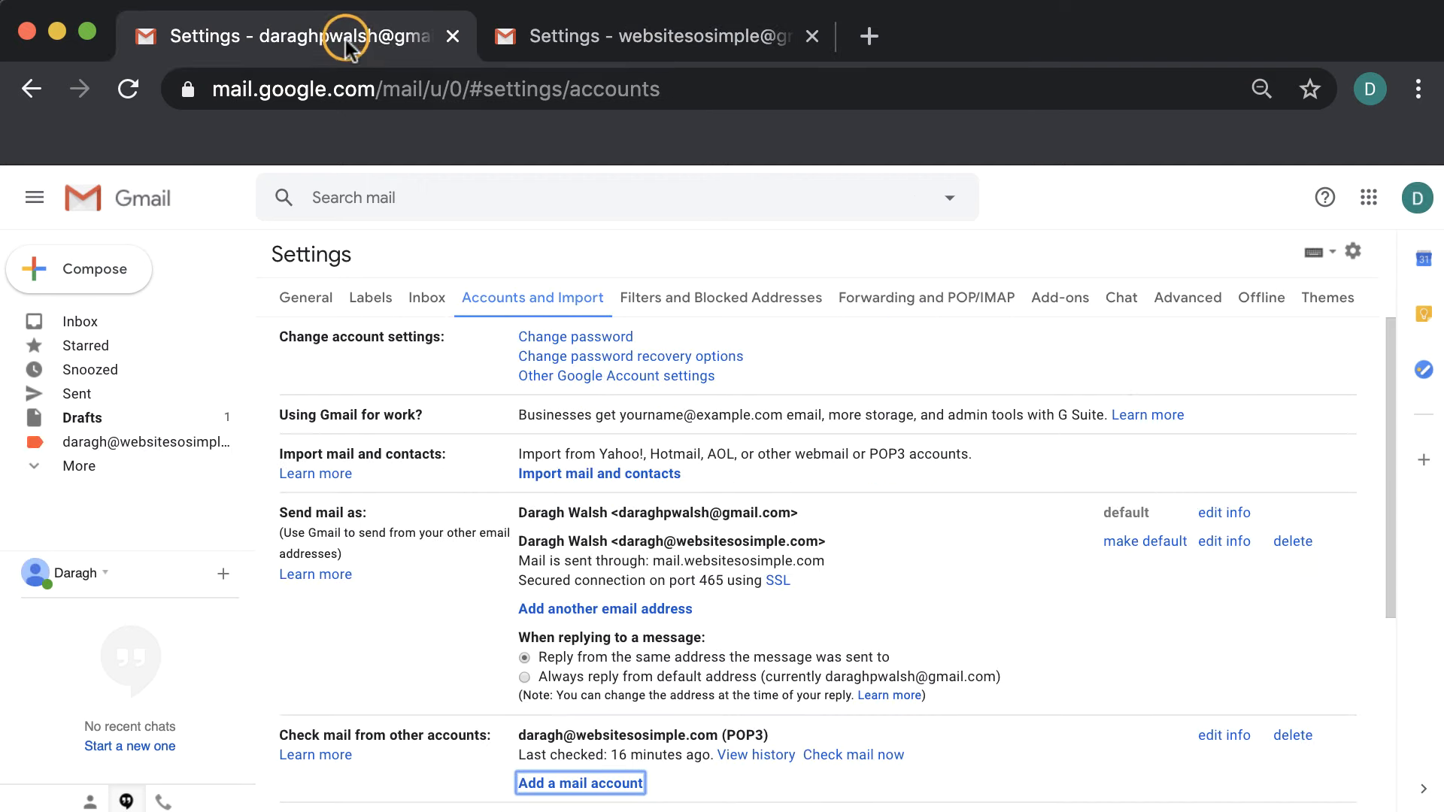
pyautogui.click(165, 322)
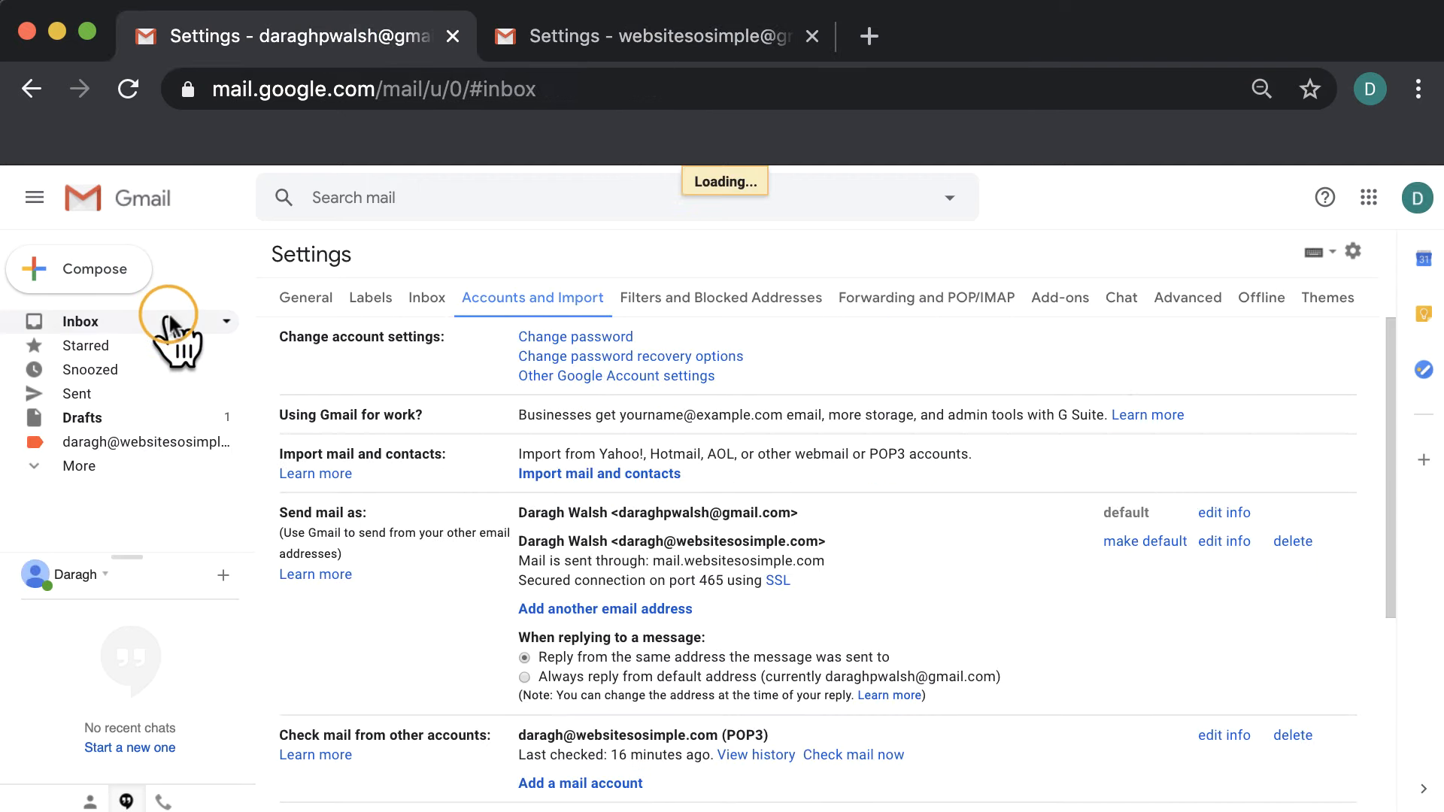
pyautogui.click(589, 307)
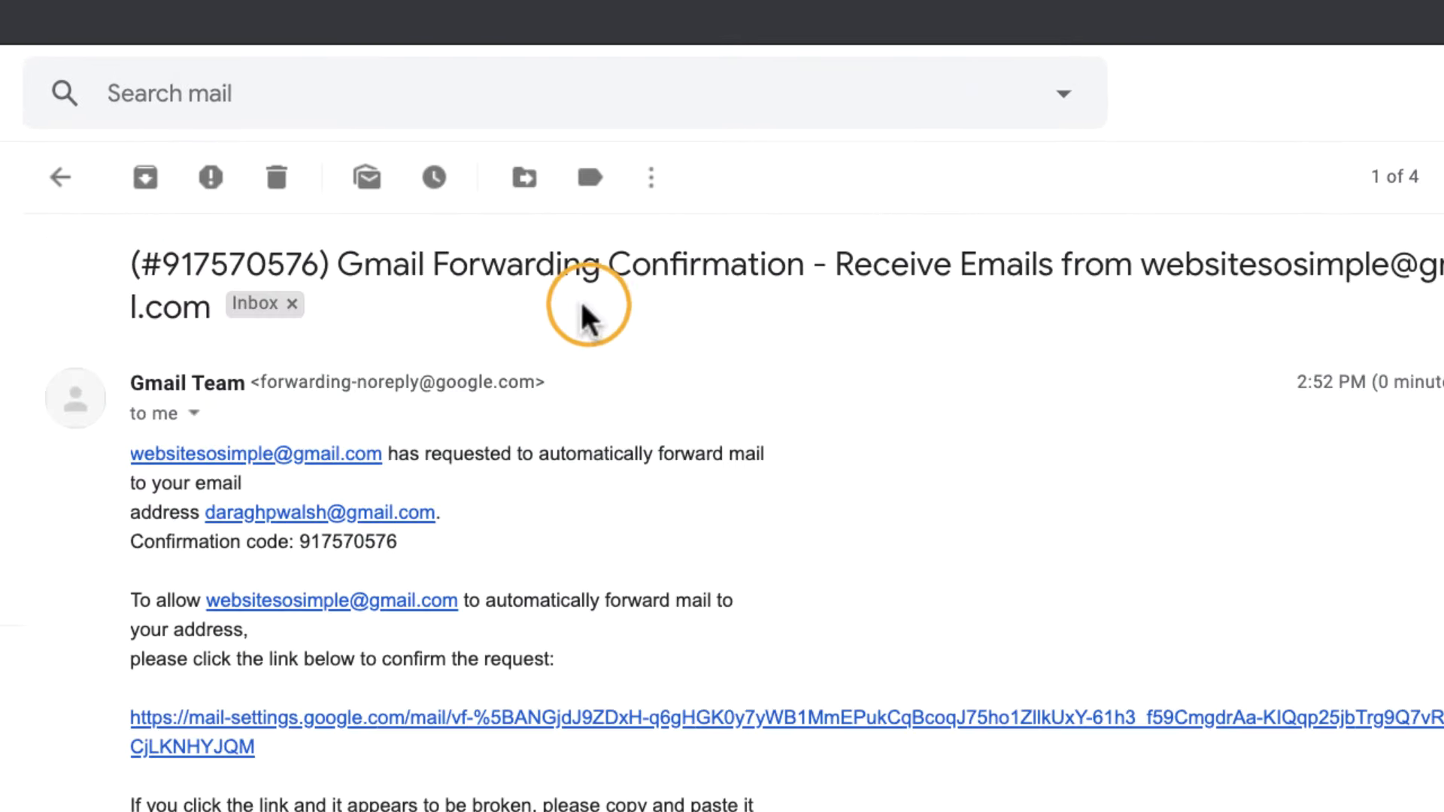
pyautogui.moveTo(301, 542); pyautogui.dragTo(397, 541)
pyautogui.press('super+c')
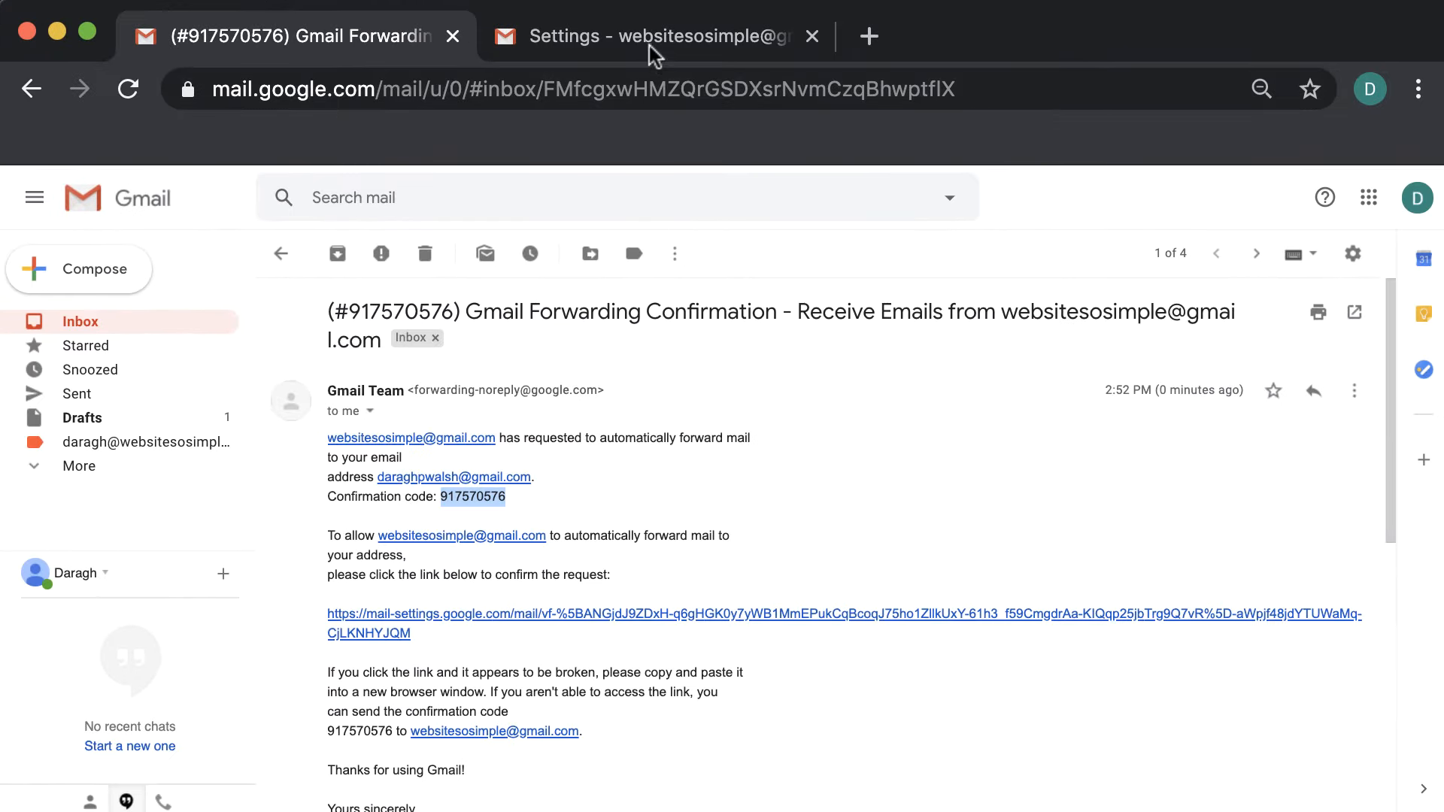
# Verify the forwarding address with the pasted code, enable Forward a copy, and save
pyautogui.click(648, 38)
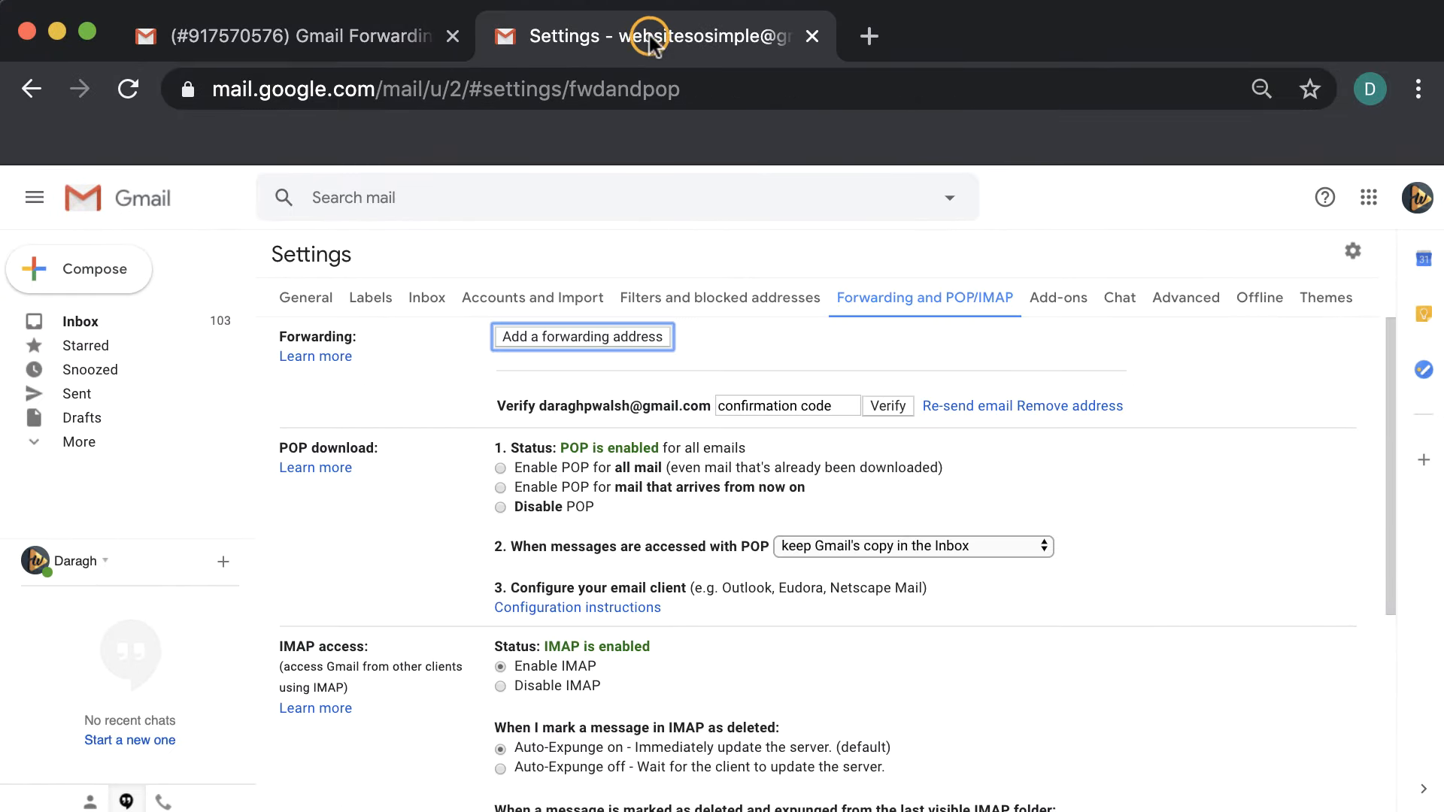
pyautogui.click(737, 401)
pyautogui.press('super+v')
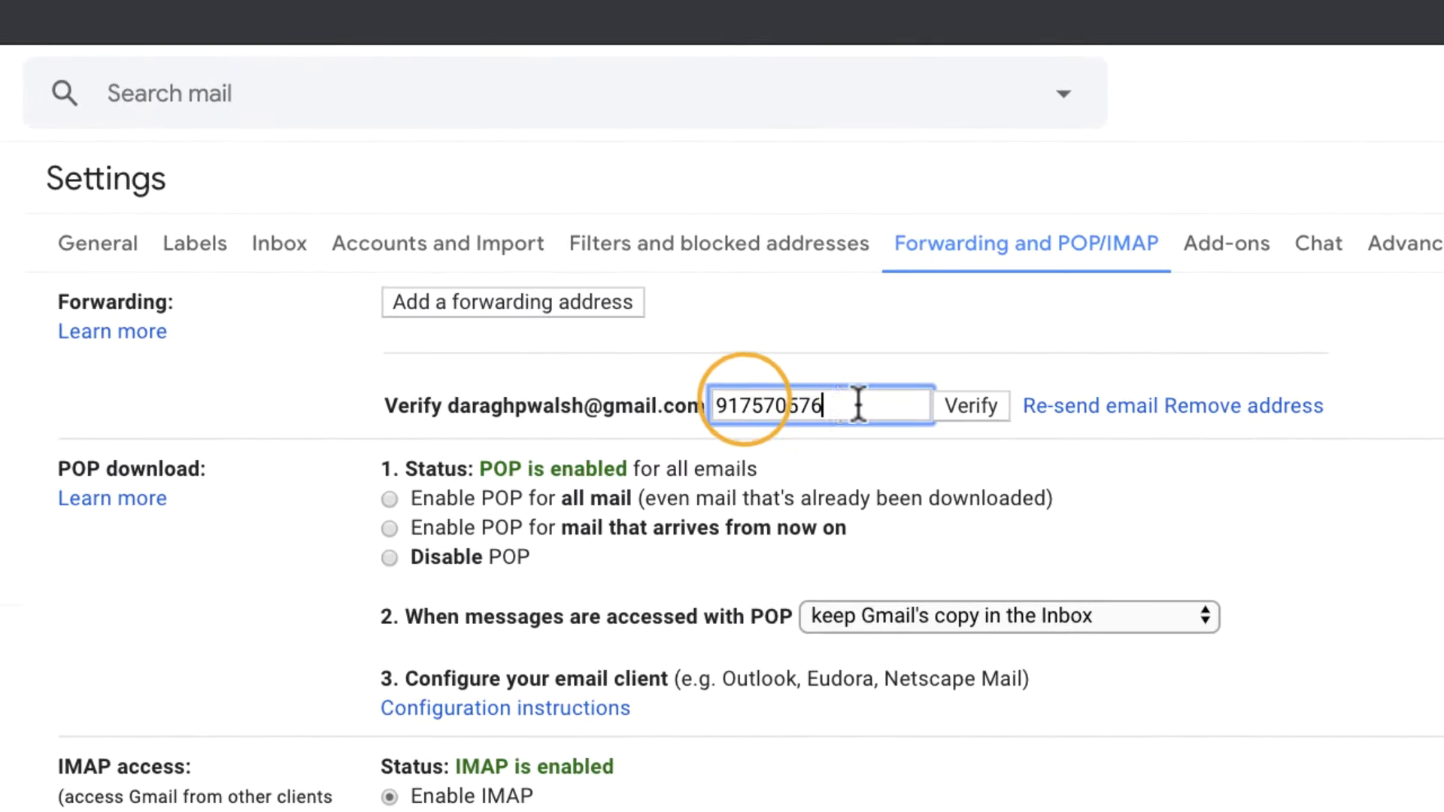
pyautogui.click(972, 405)
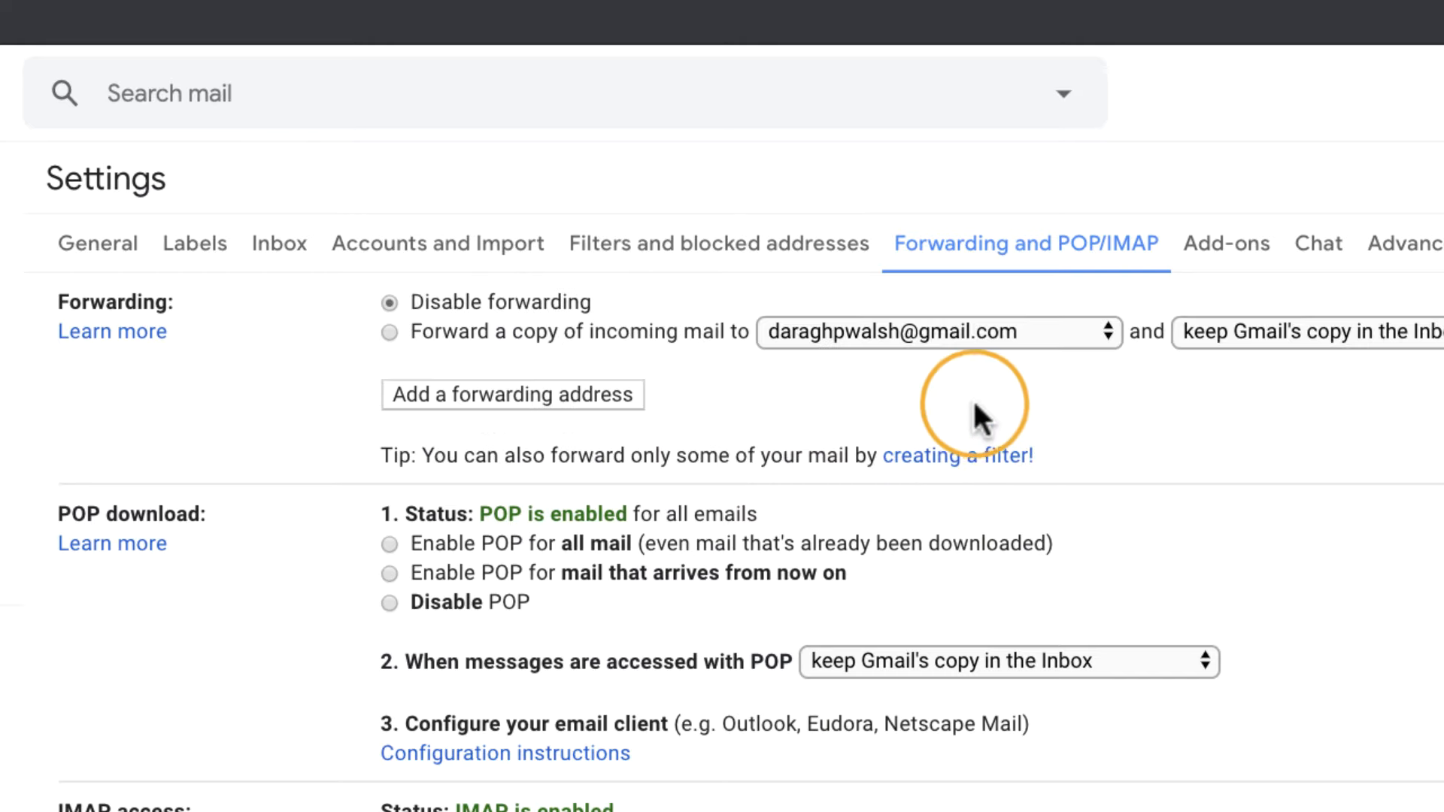
pyautogui.click(379, 334)
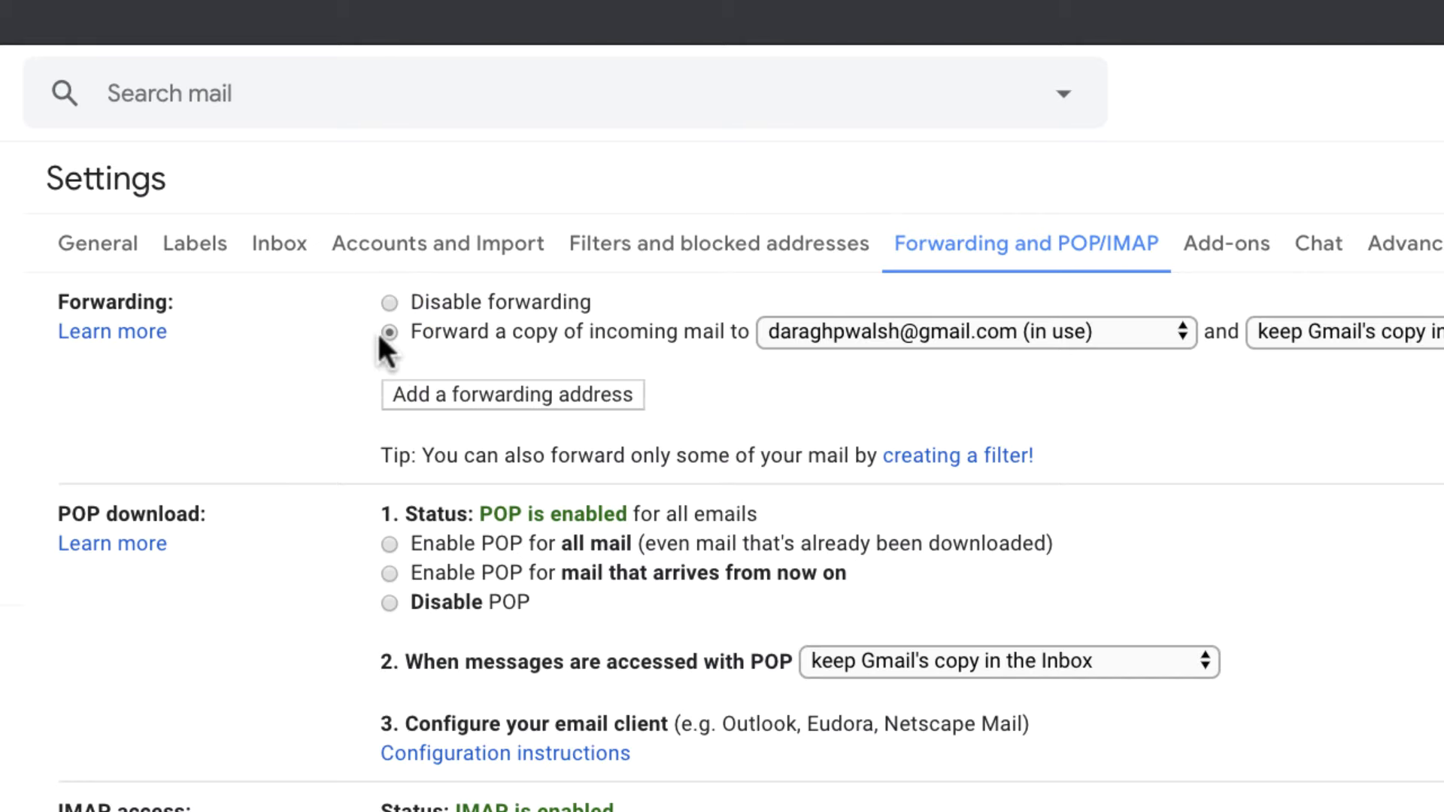
pyautogui.scroll(-5, 379, 335)
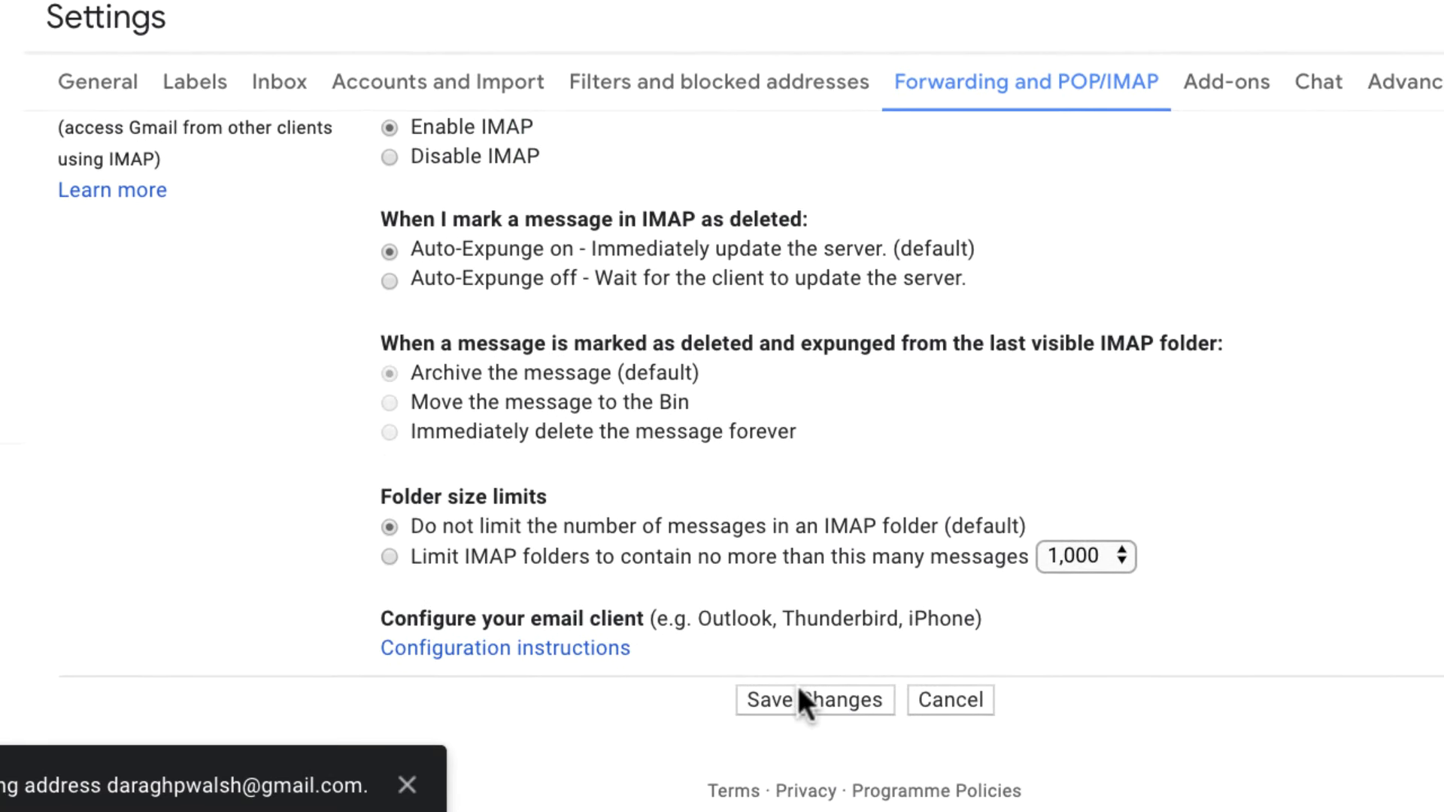
pyautogui.click(801, 700)
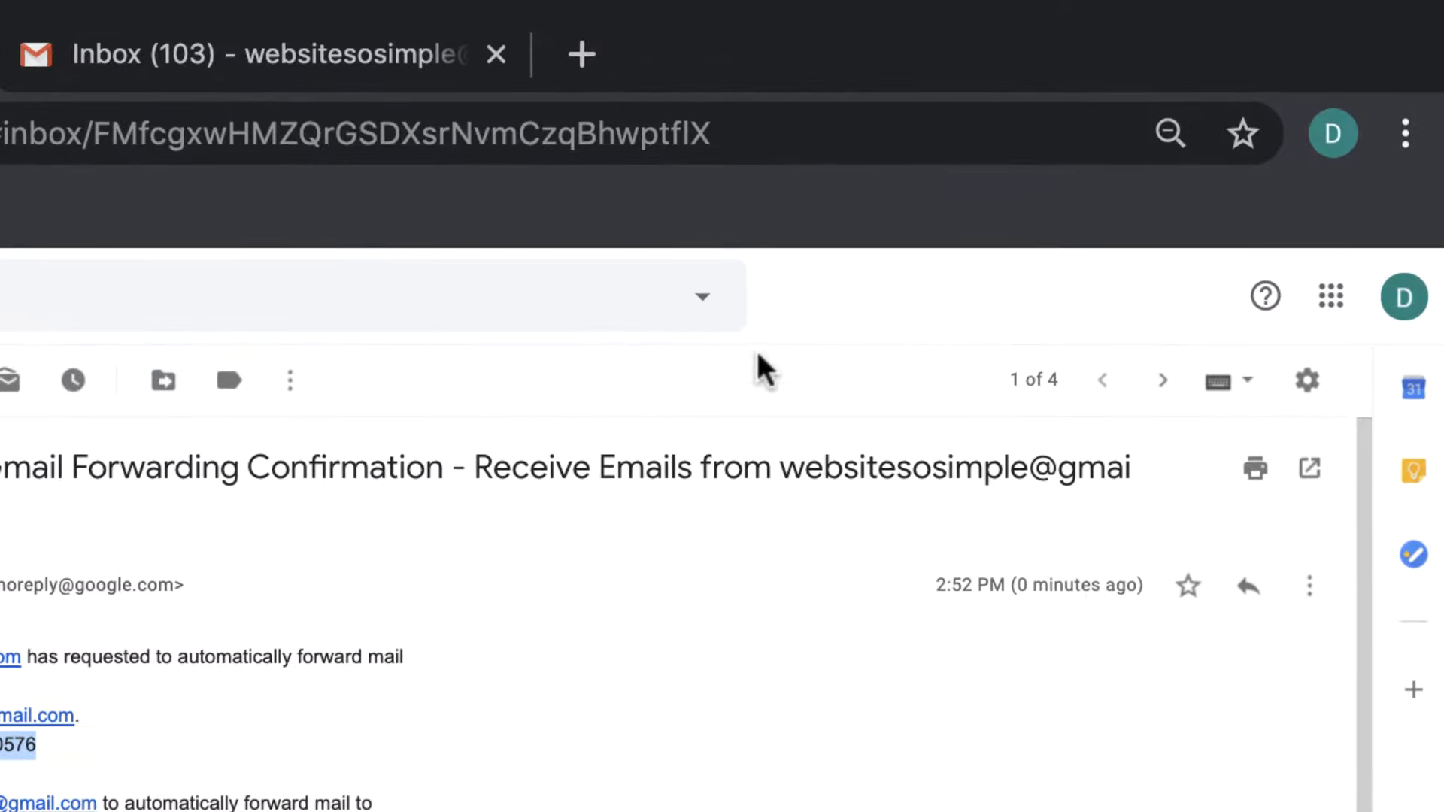
# Add the second Gmail address under Accounts and Import's Send mail as and send its verification
pyautogui.click(1308, 381)
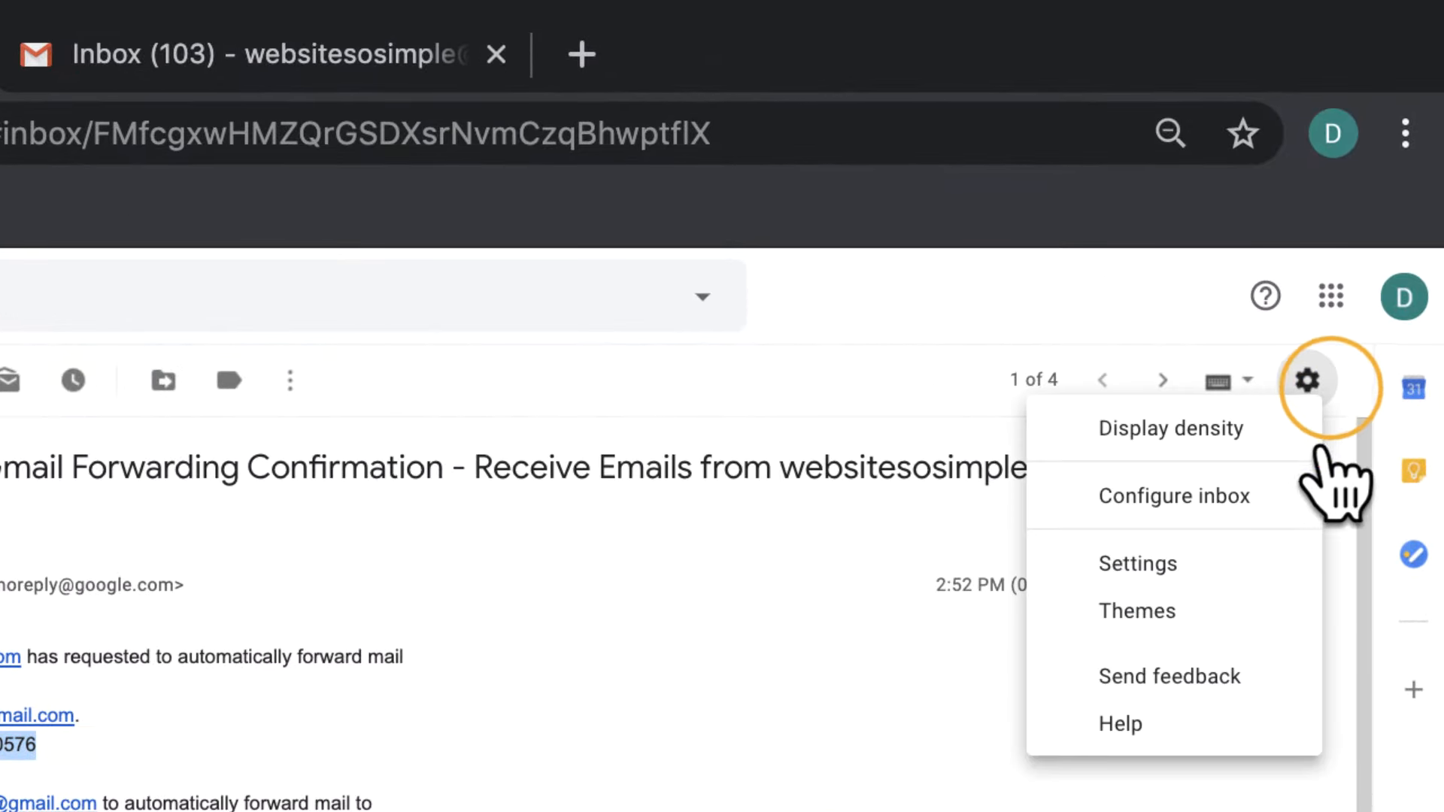
pyautogui.click(1297, 564)
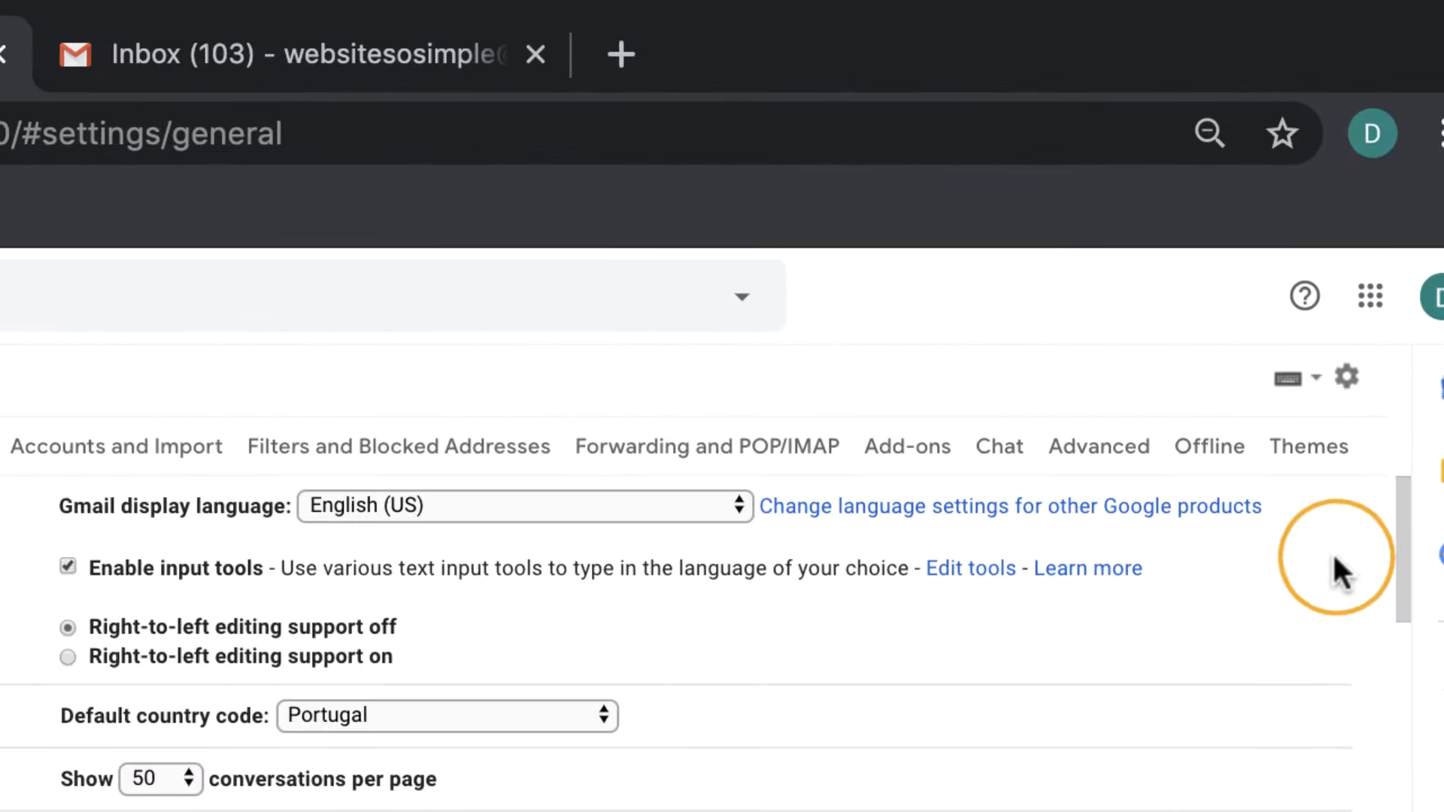
pyautogui.click(170, 443)
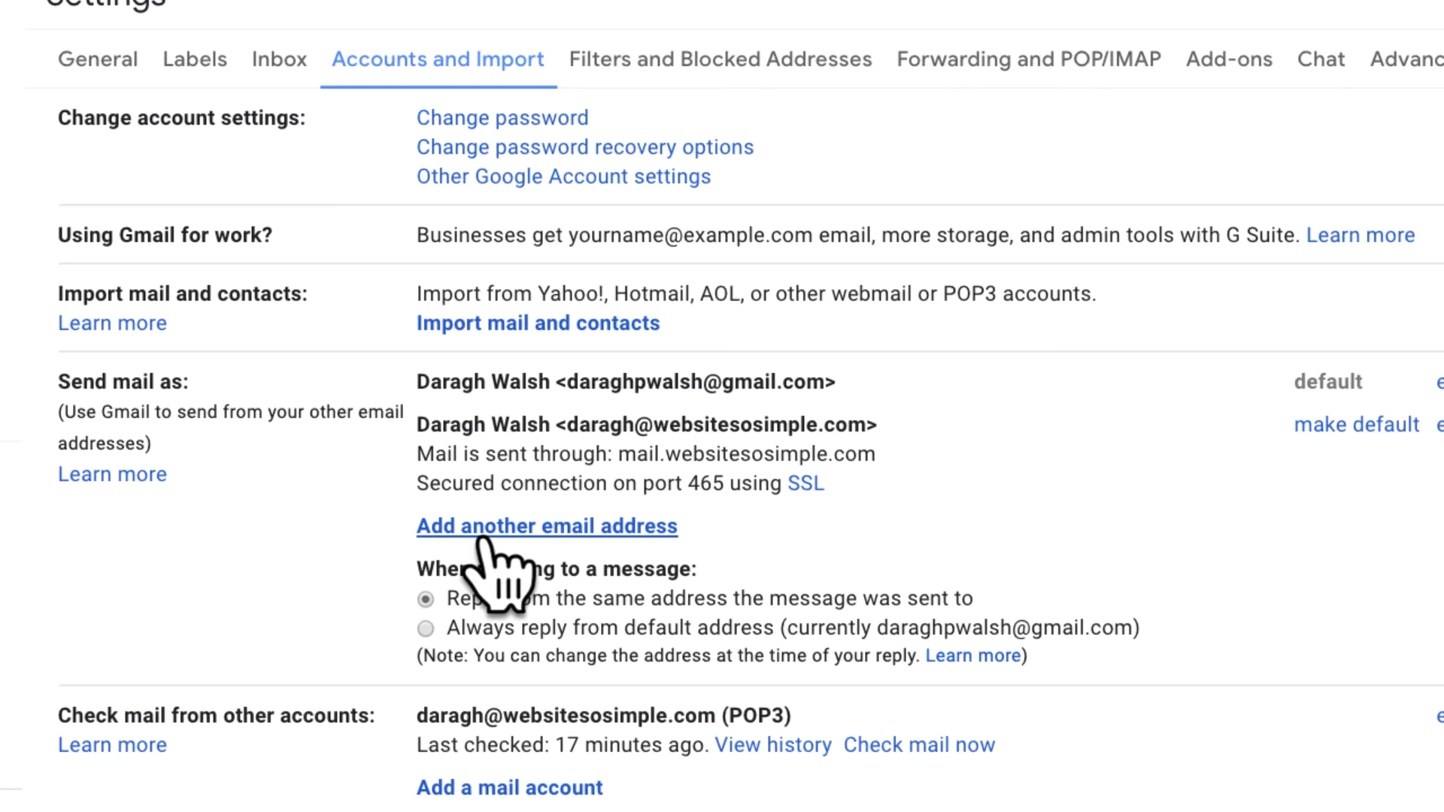
pyautogui.click(488, 528)
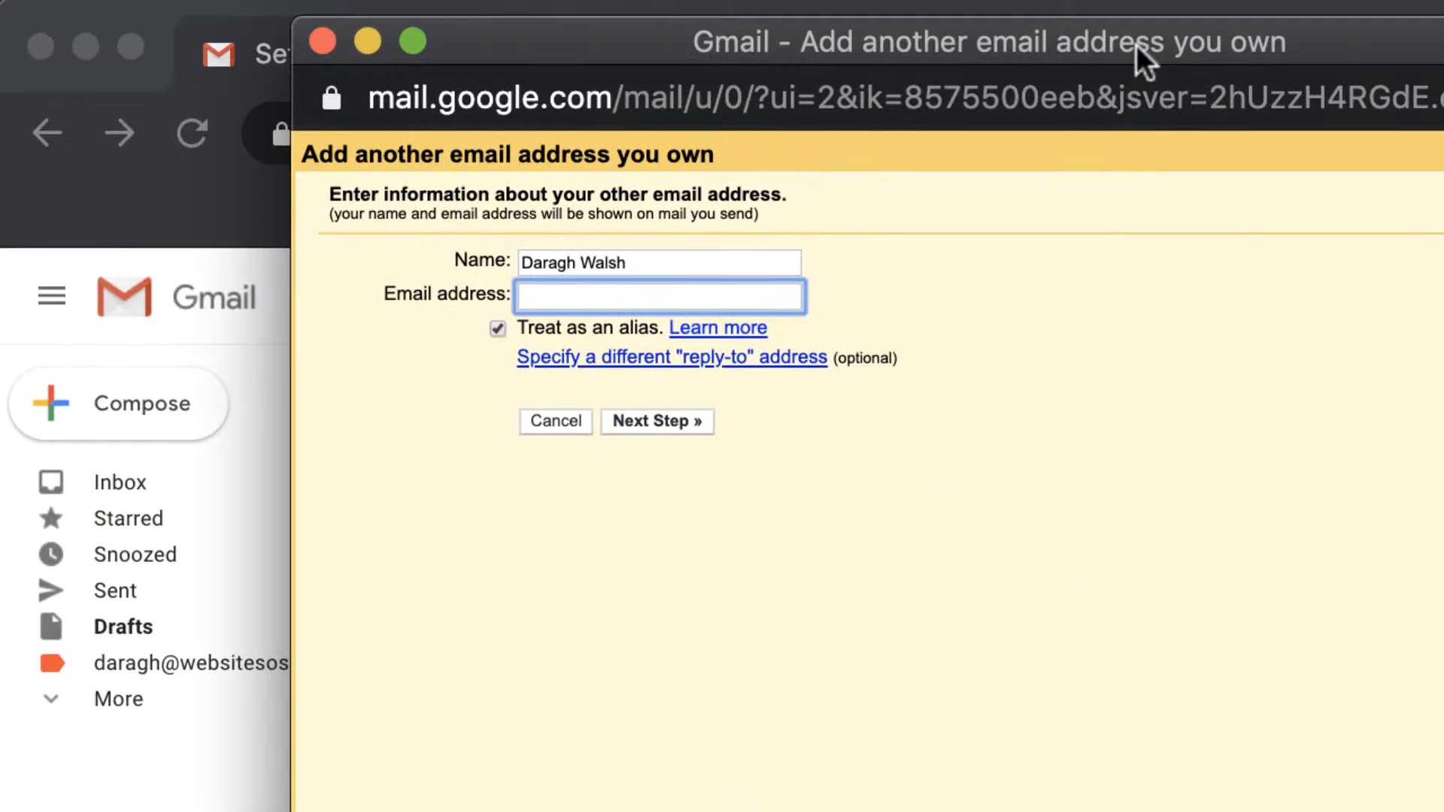
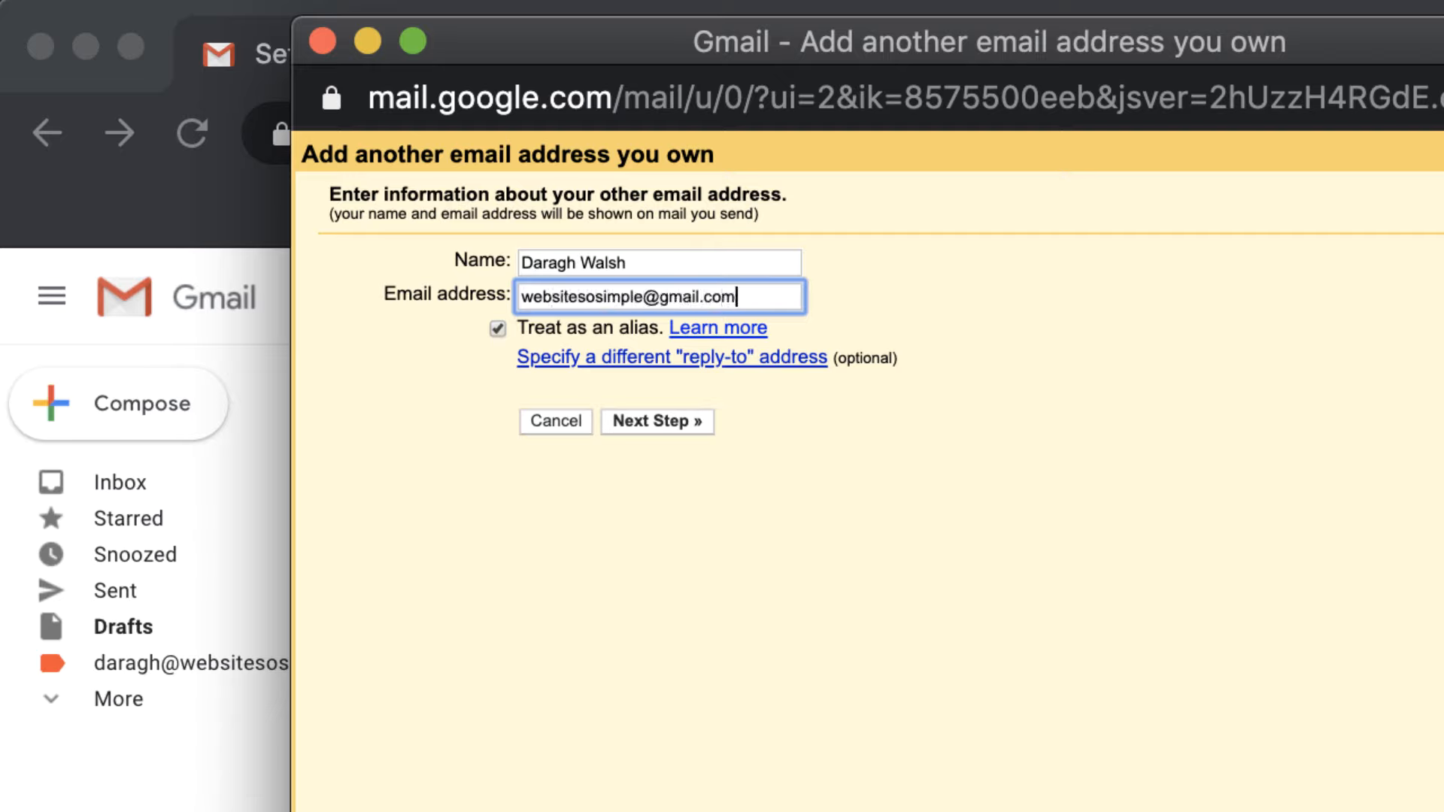
pyautogui.press('Return')
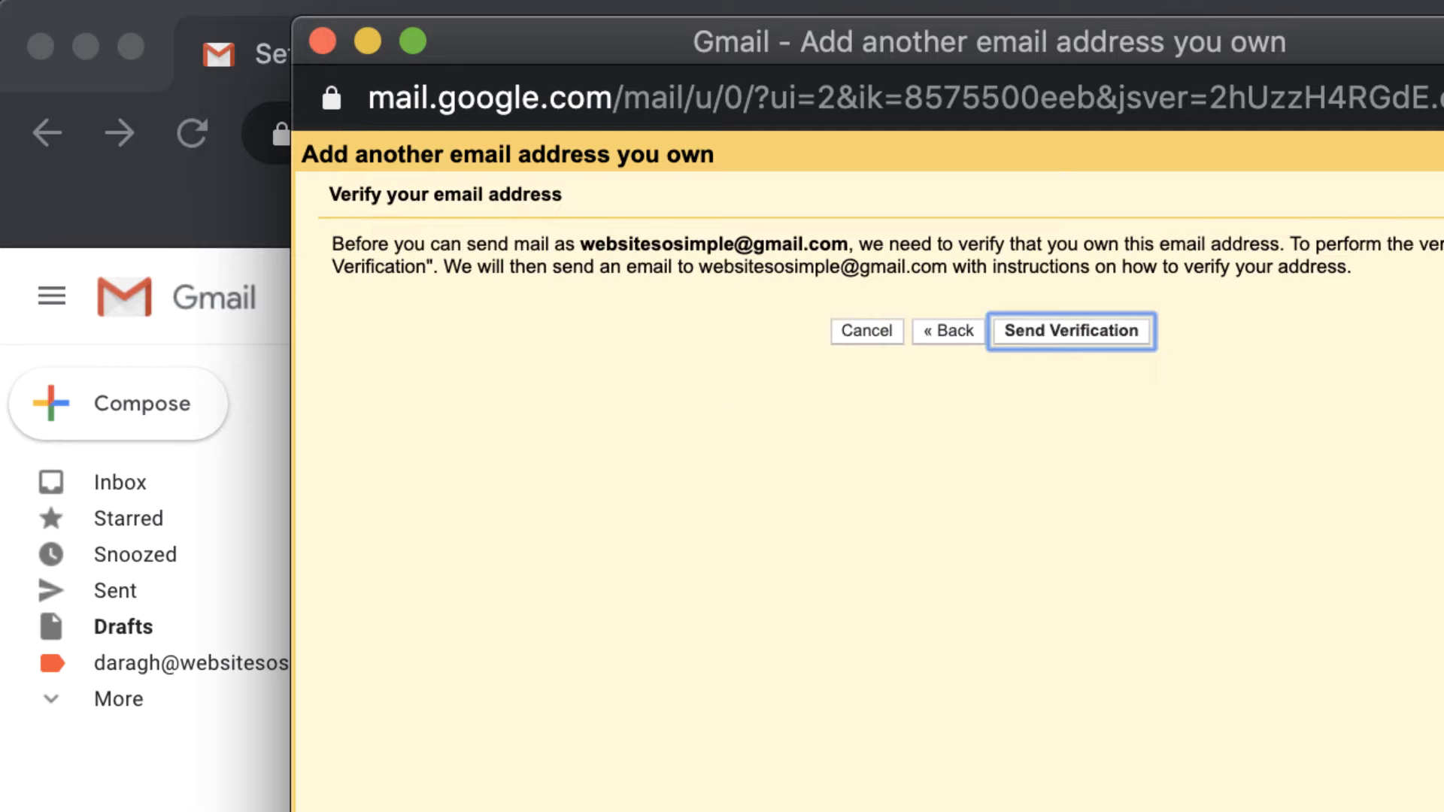
pyautogui.click(1115, 340)
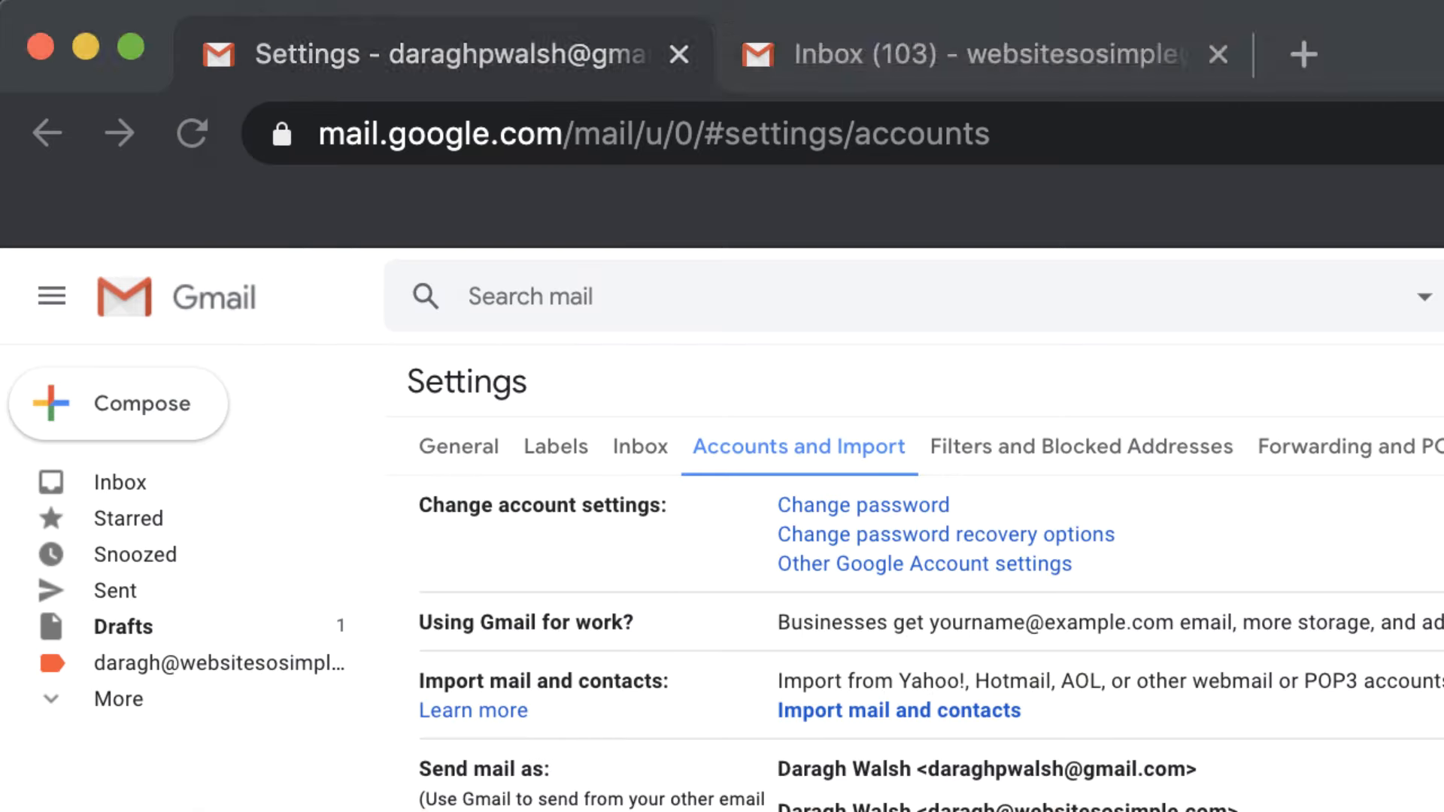
# Open the Send Mail As confirmation in the second account's inbox and copy its code
pyautogui.click(1042, 46)
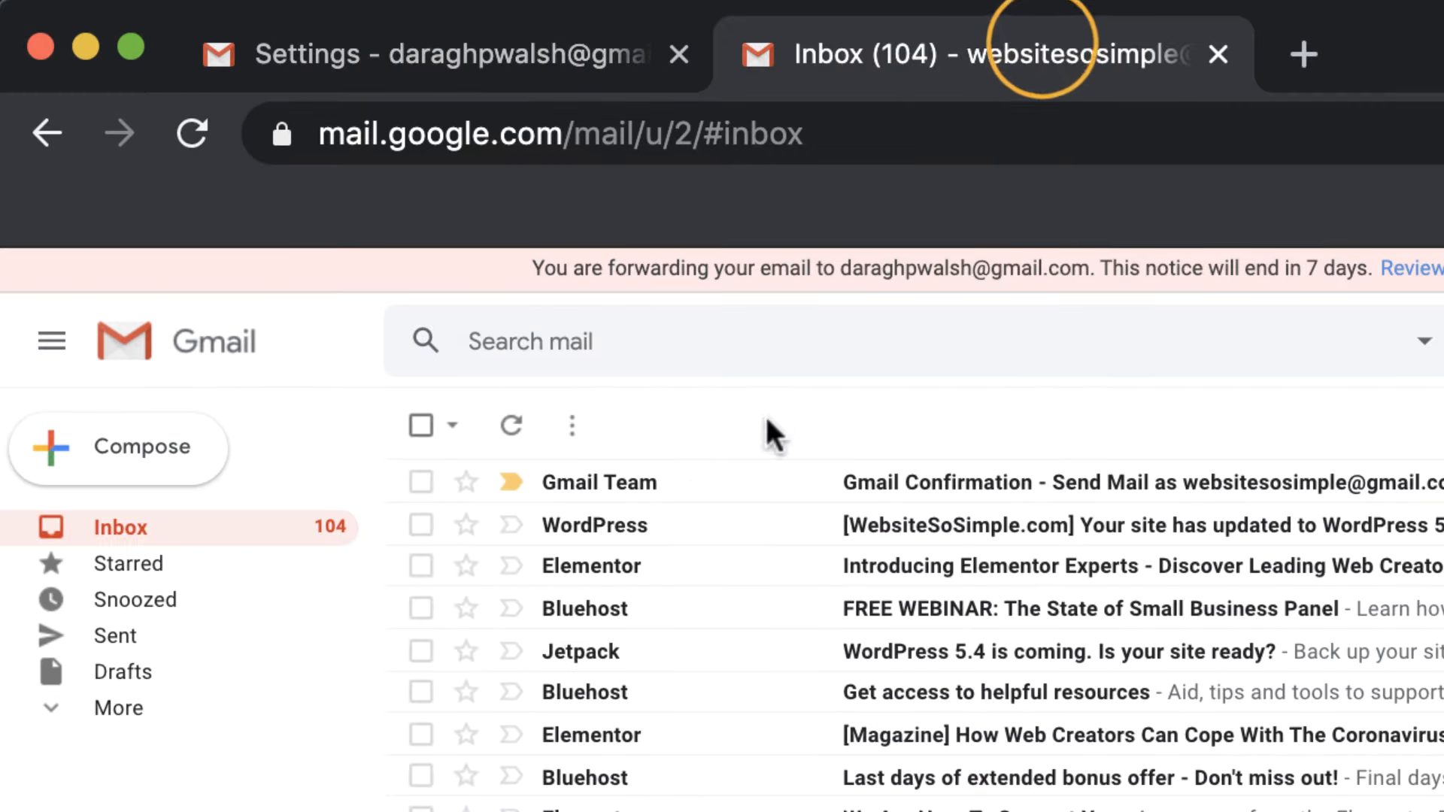
pyautogui.click(745, 479)
pyautogui.moveTo(661, 689); pyautogui.dragTo(759, 688)
pyautogui.press('super+c')
pyautogui.press('super+grave')
# Paste the code to verify the second address, then check the personal account's send-as list
pyautogui.press('super+v')
pyautogui.click(1133, 361)
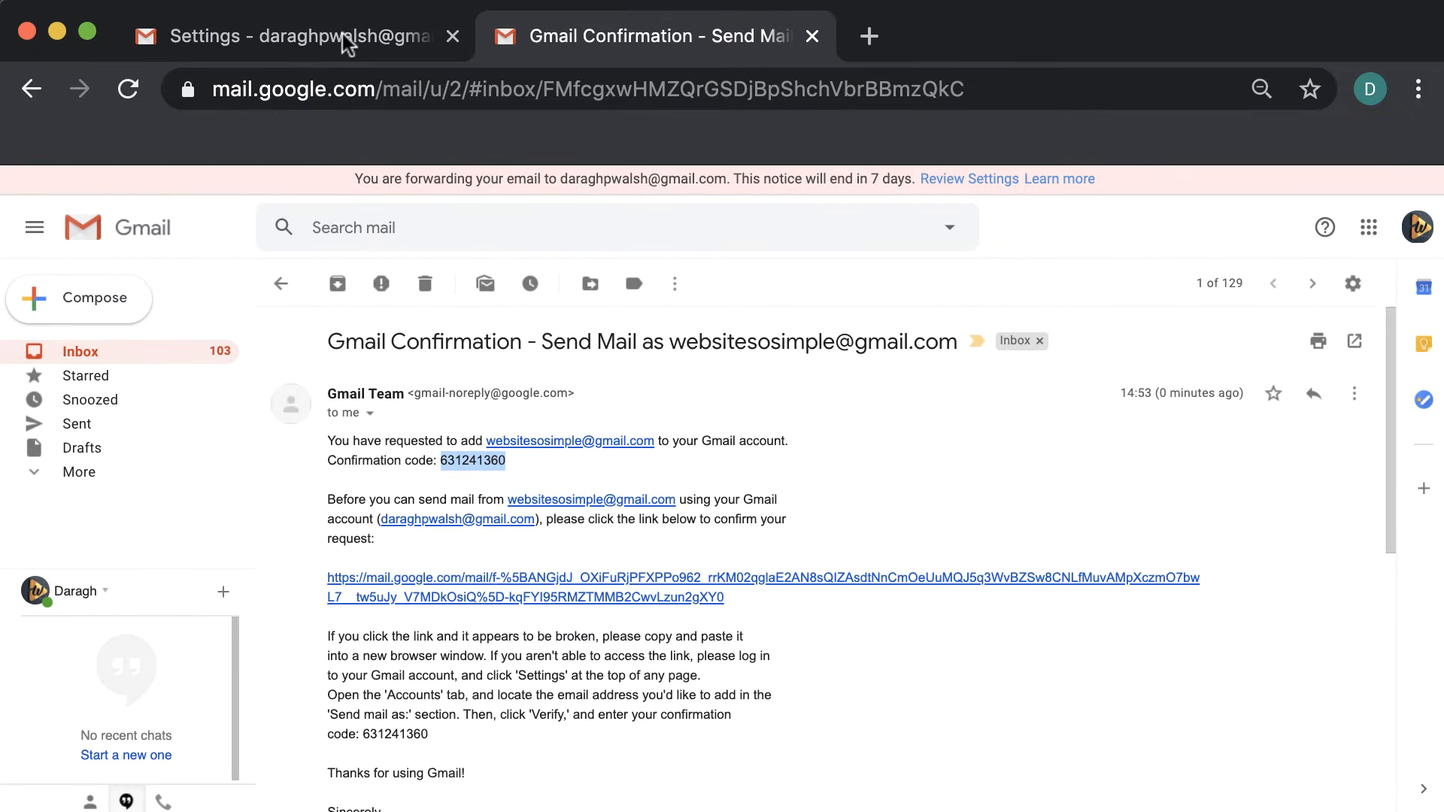
pyautogui.click(341, 33)
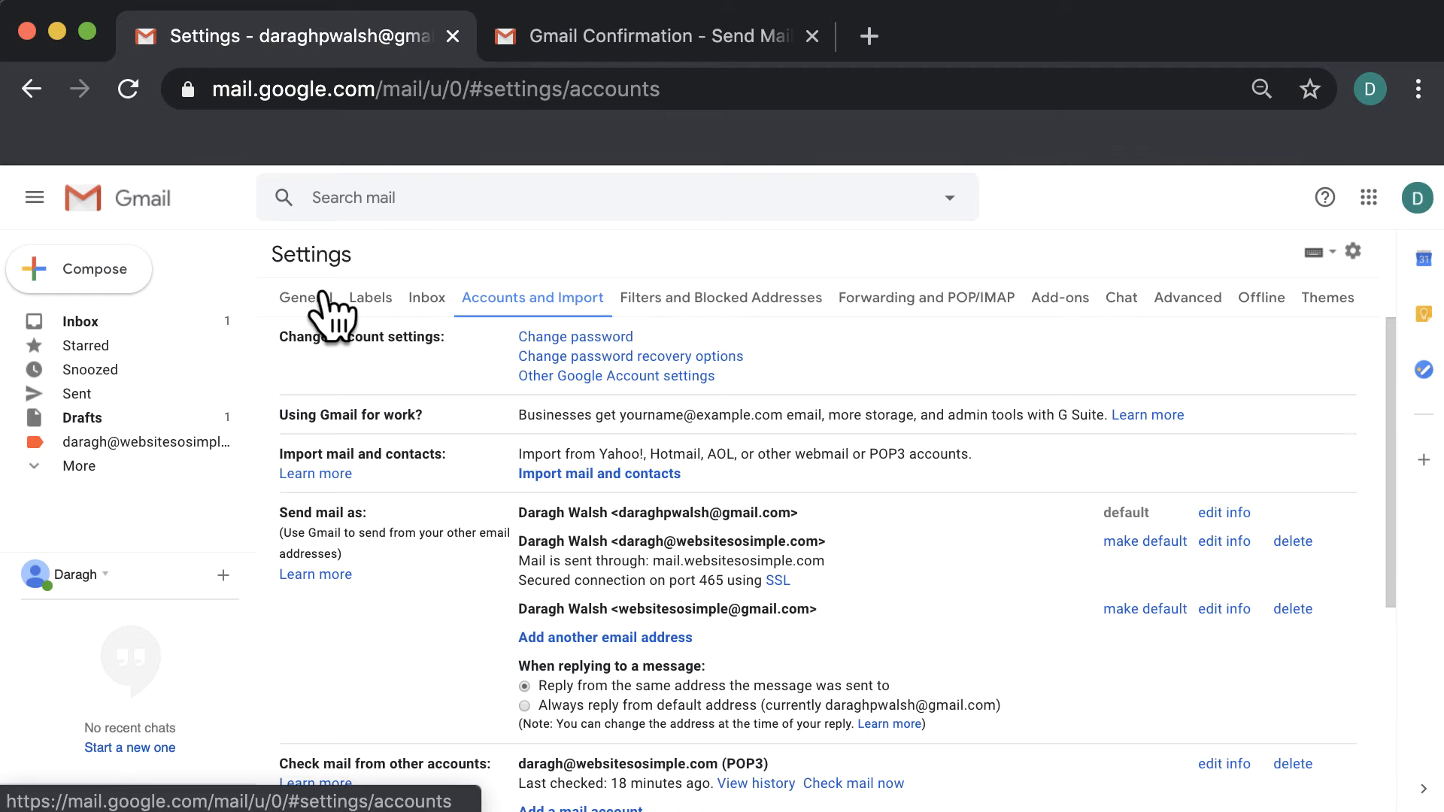
pyautogui.click(154, 320)
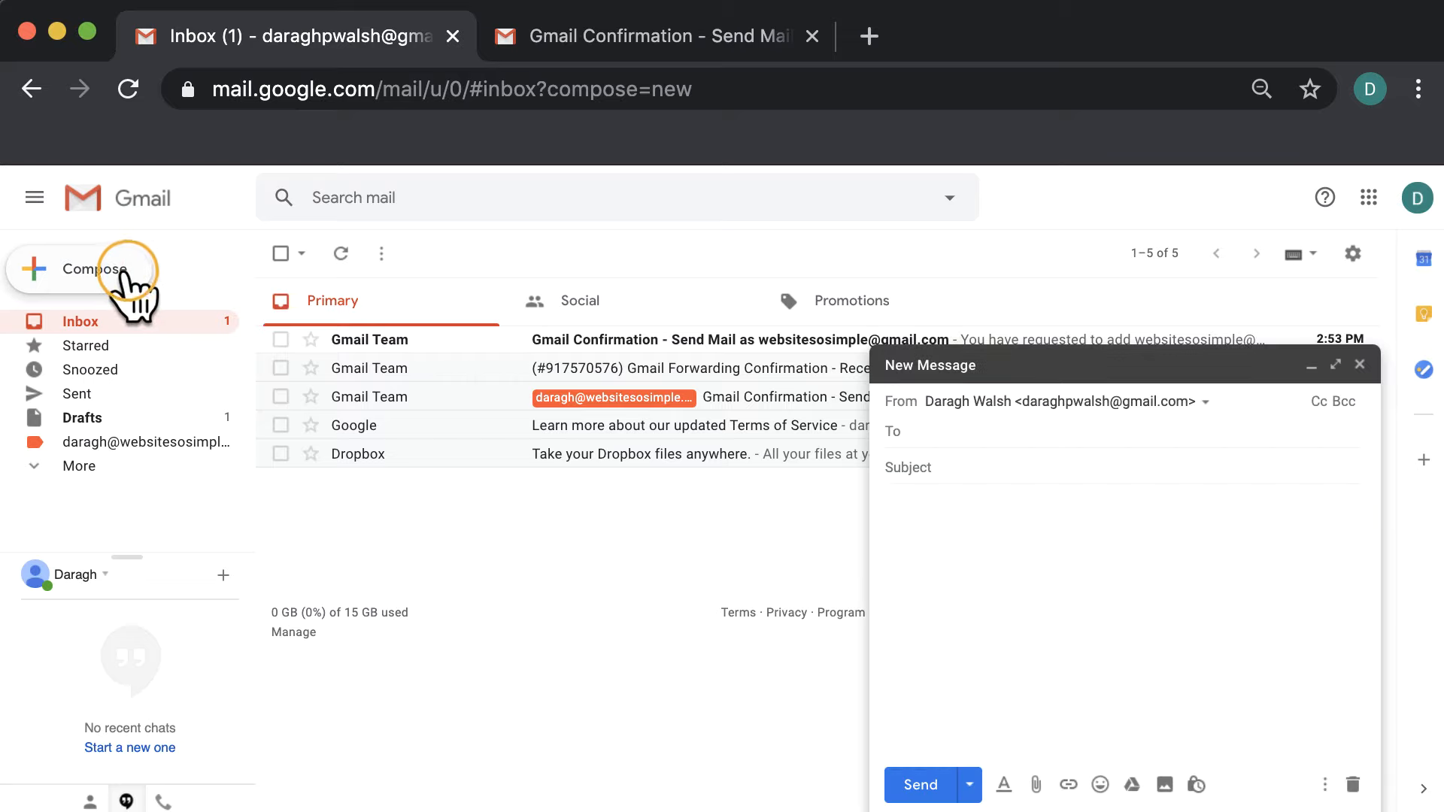
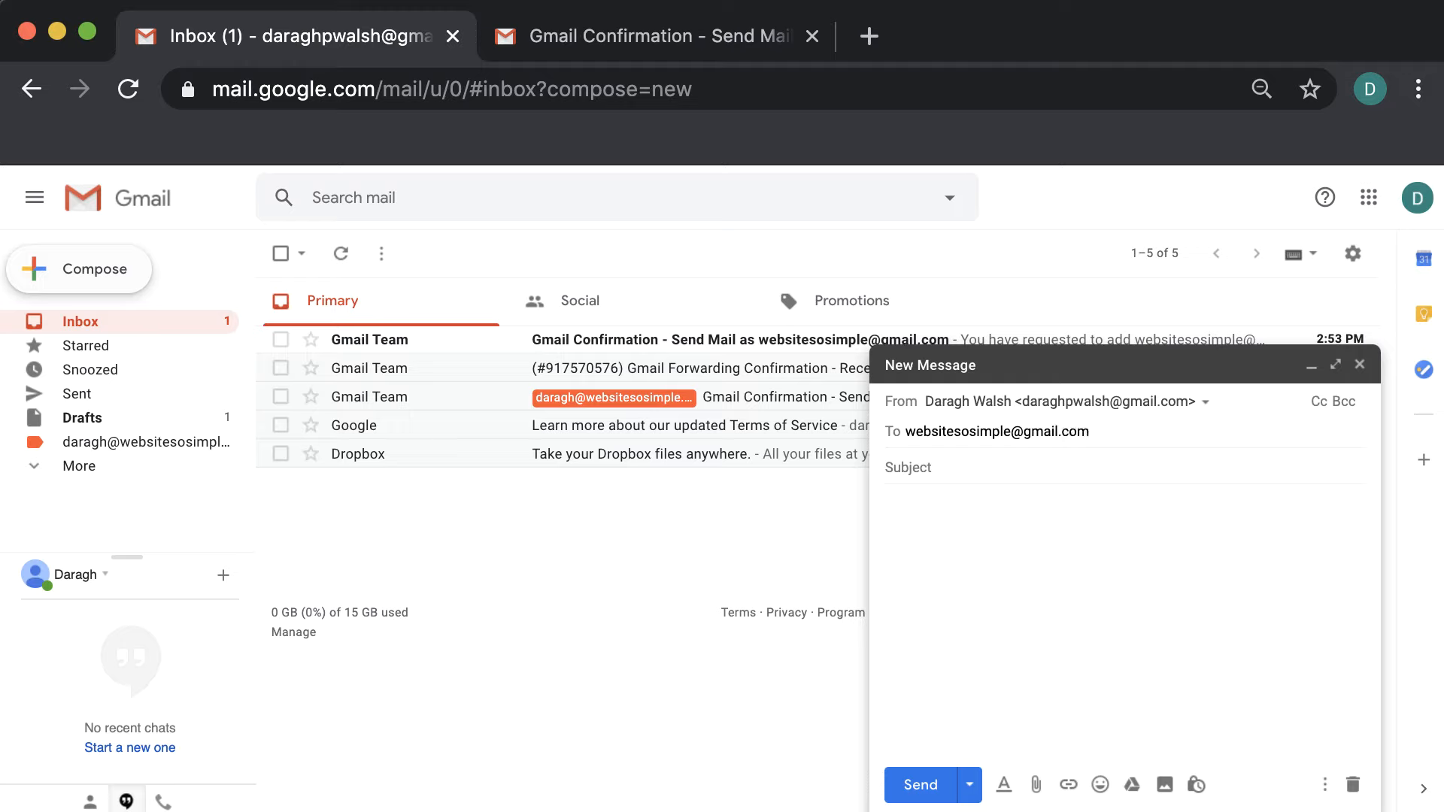
# Send a message titled 'test' to the second Gmail address, then open it and its ⋮ menu
pyautogui.click(953, 466)
pyautogui.write('test')
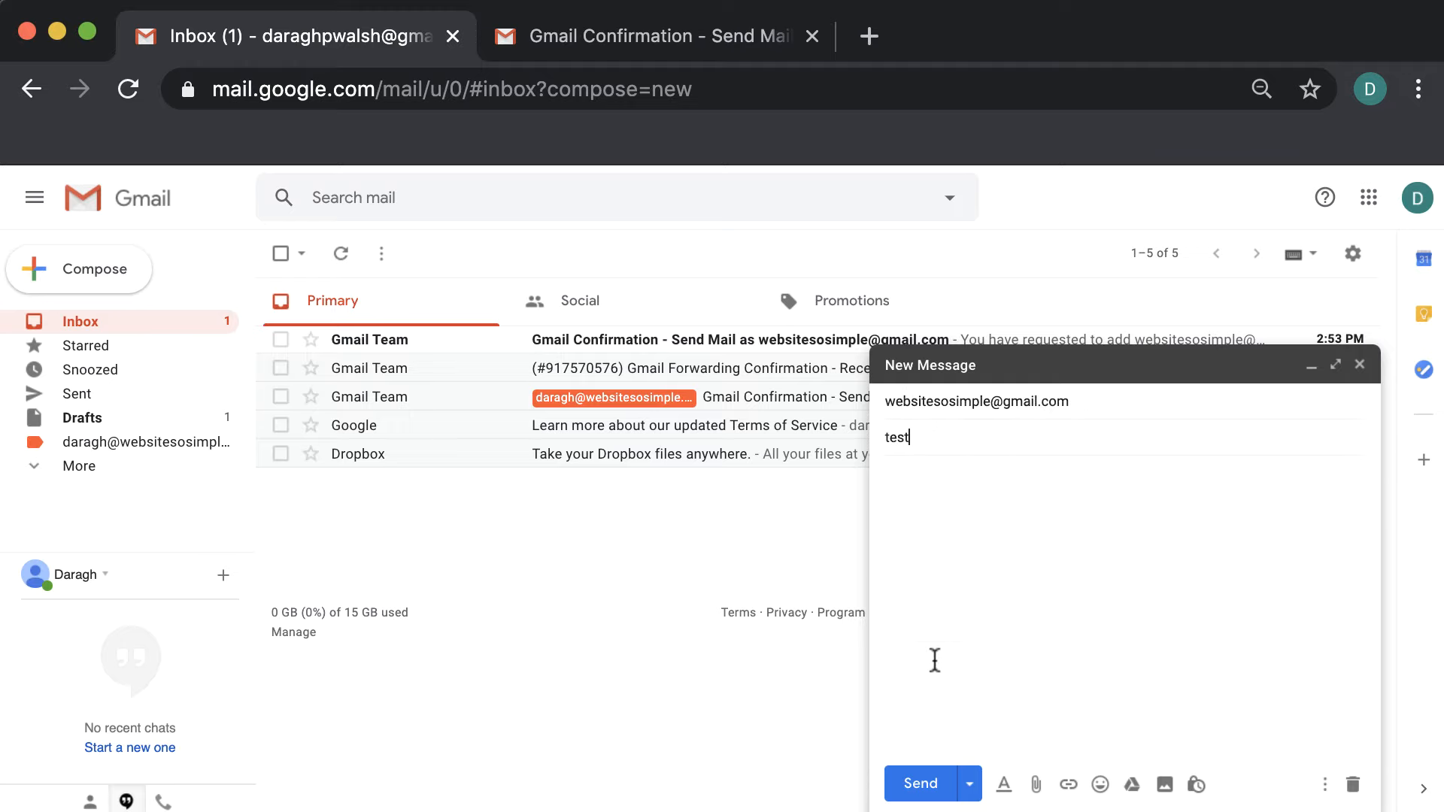
pyautogui.click(919, 783)
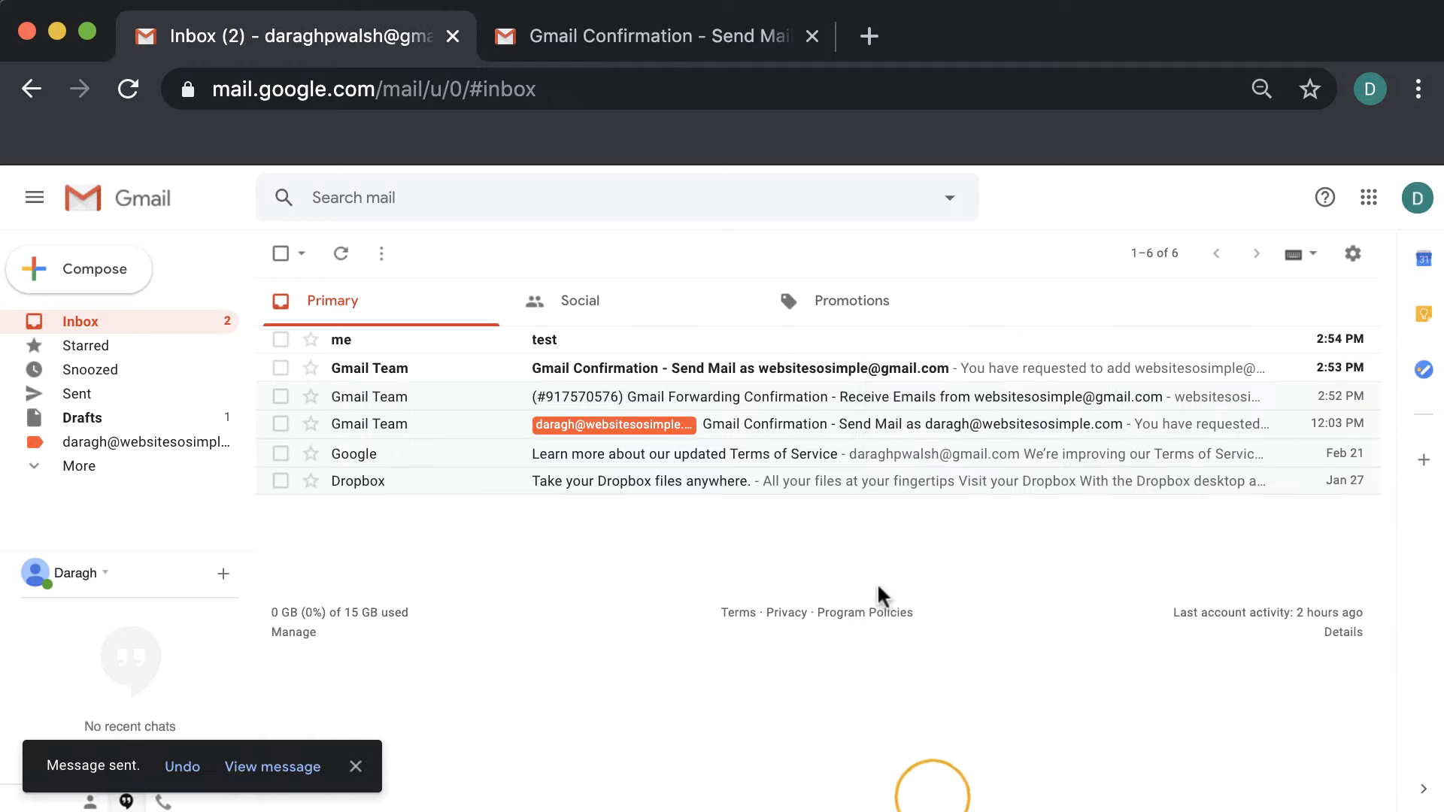
pyautogui.click(878, 338)
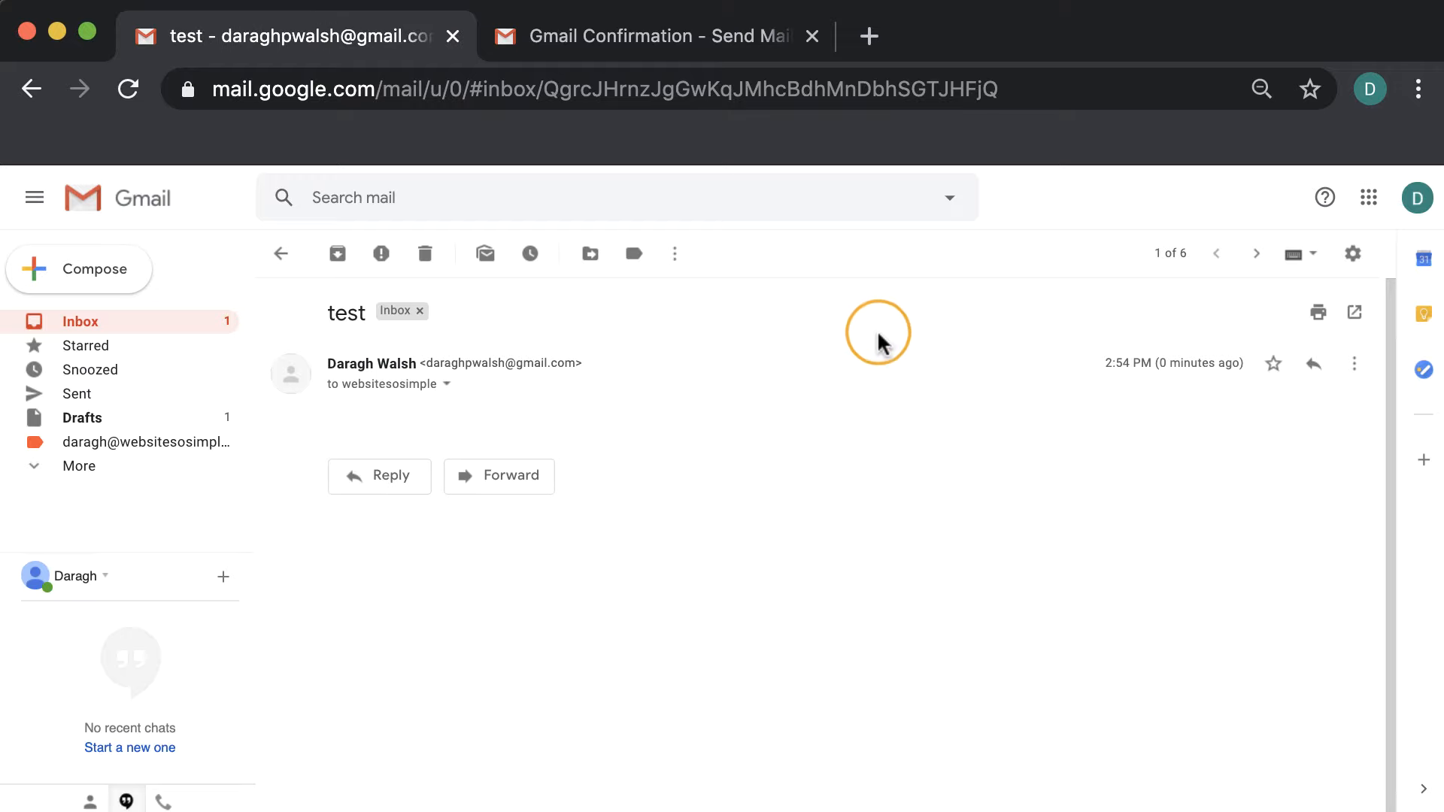
pyautogui.click(1354, 364)
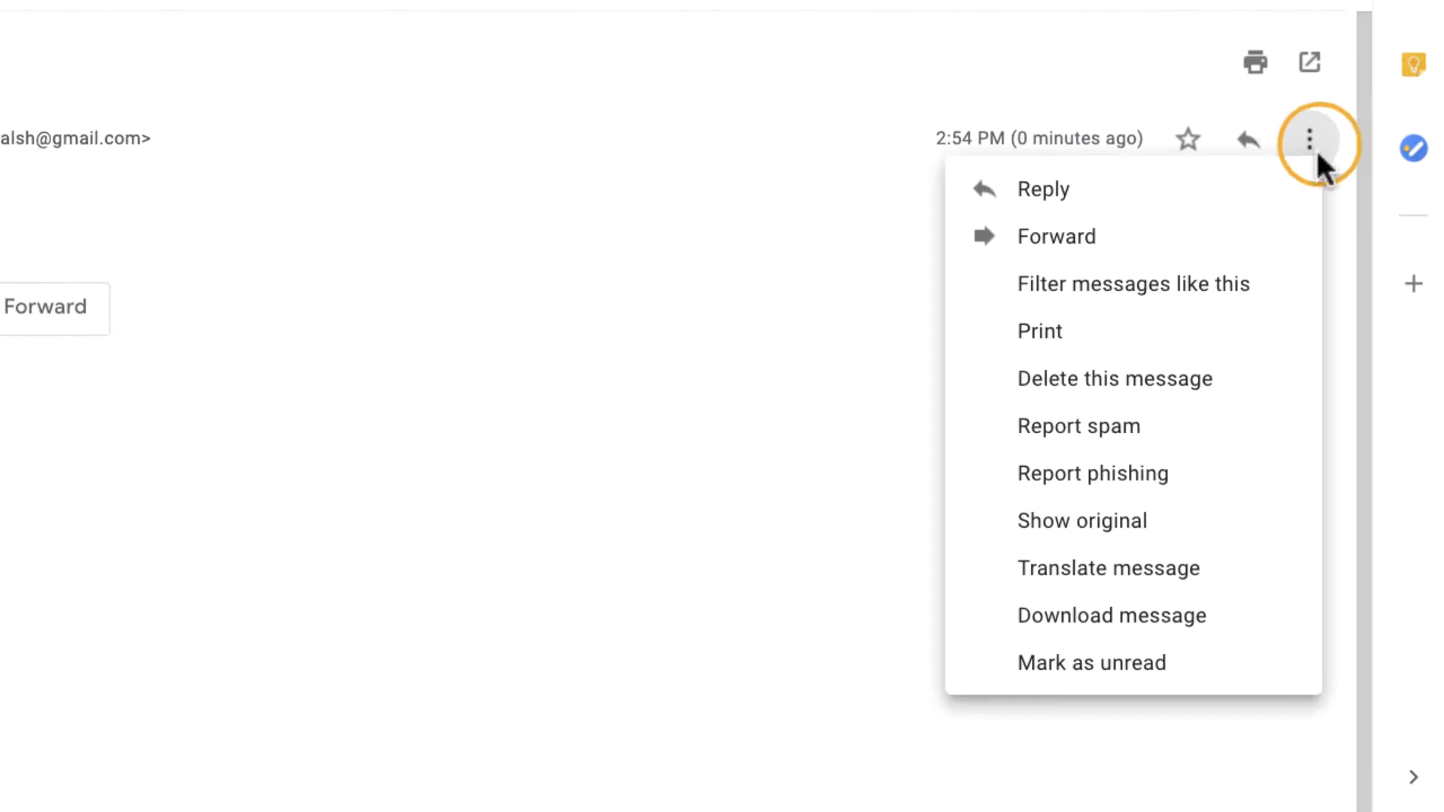
# Start a filter from this message with From cleared and To set to the second Gmail address
pyautogui.click(1297, 286)
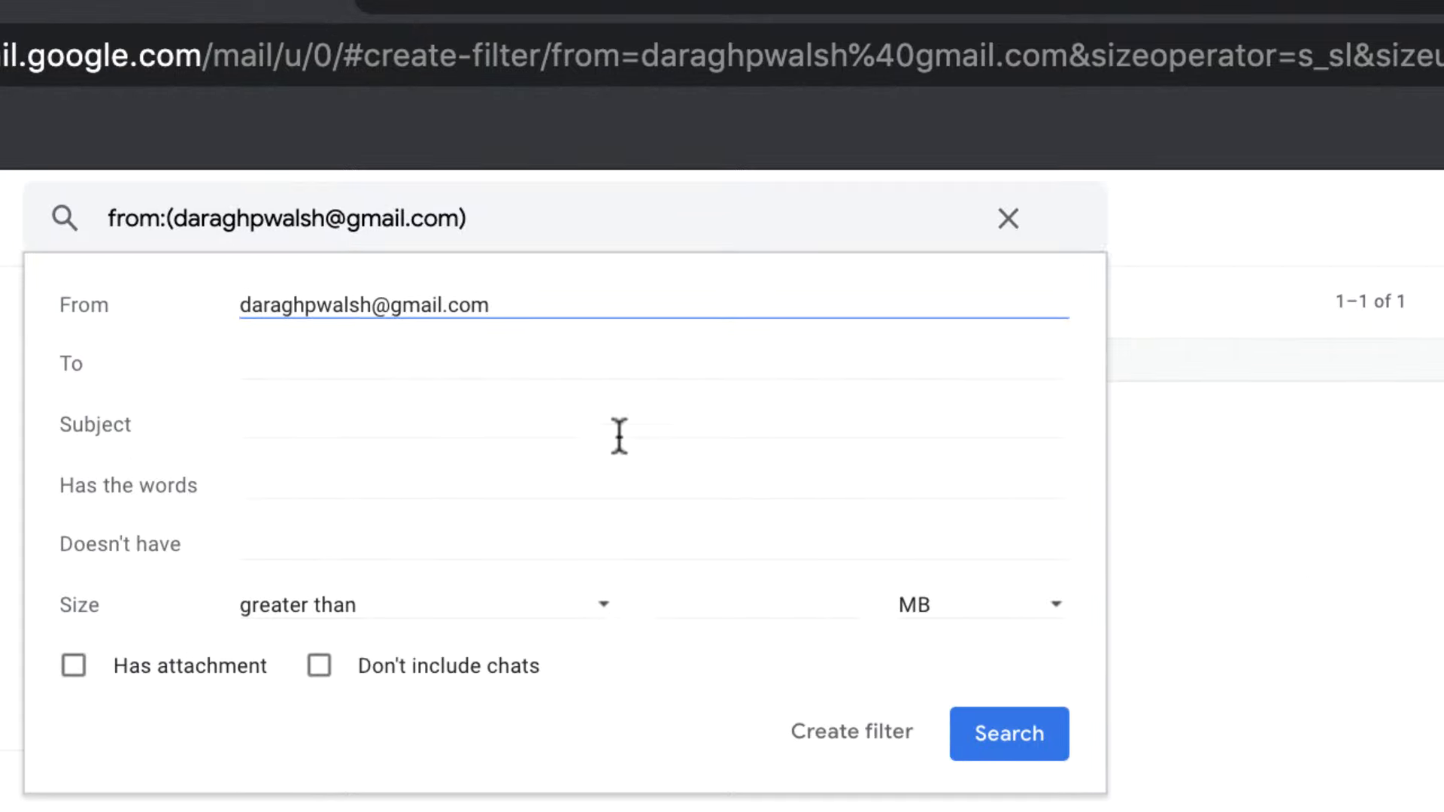
pyautogui.tripleClick(407, 305)
pyautogui.press('BackSpace')
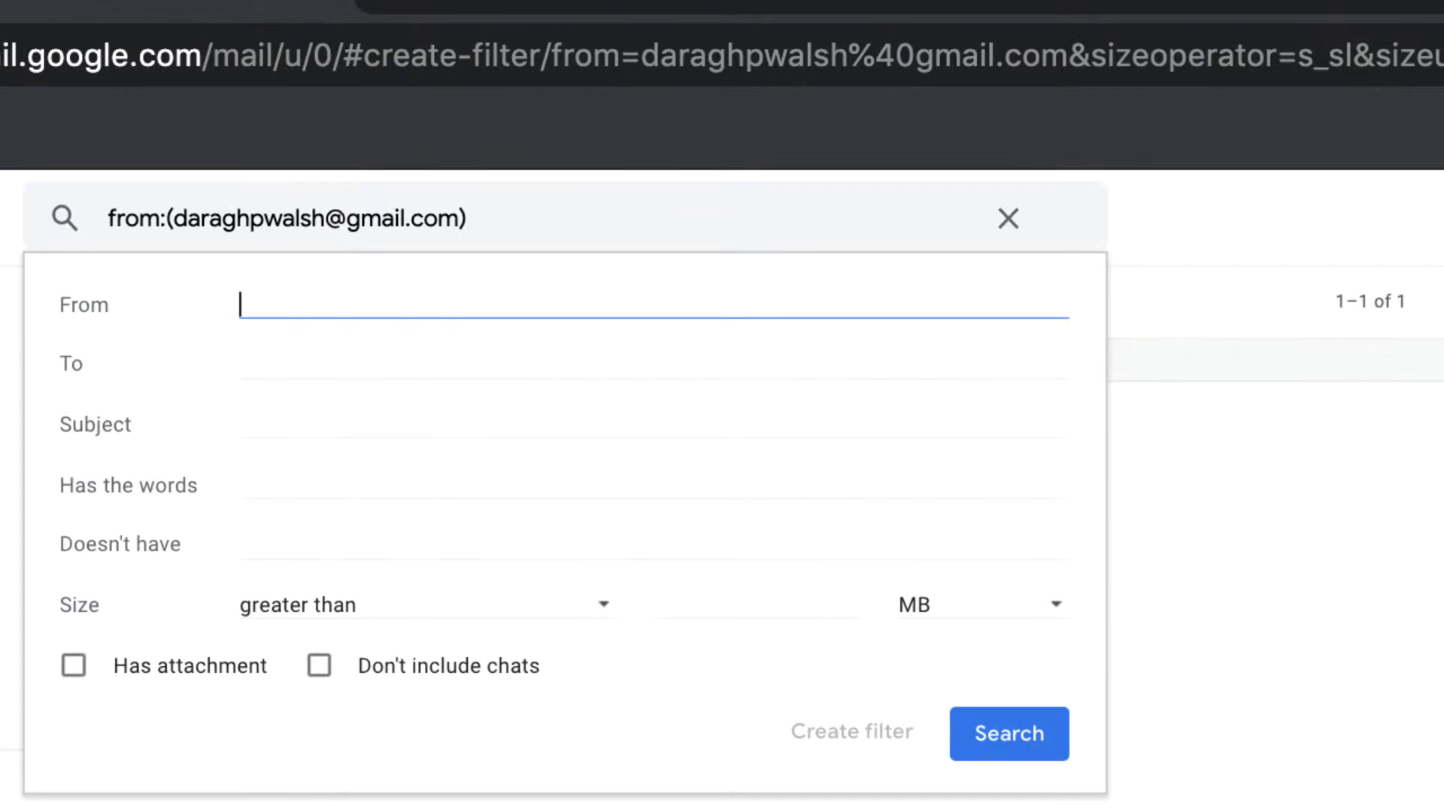
pyautogui.click(403, 358)
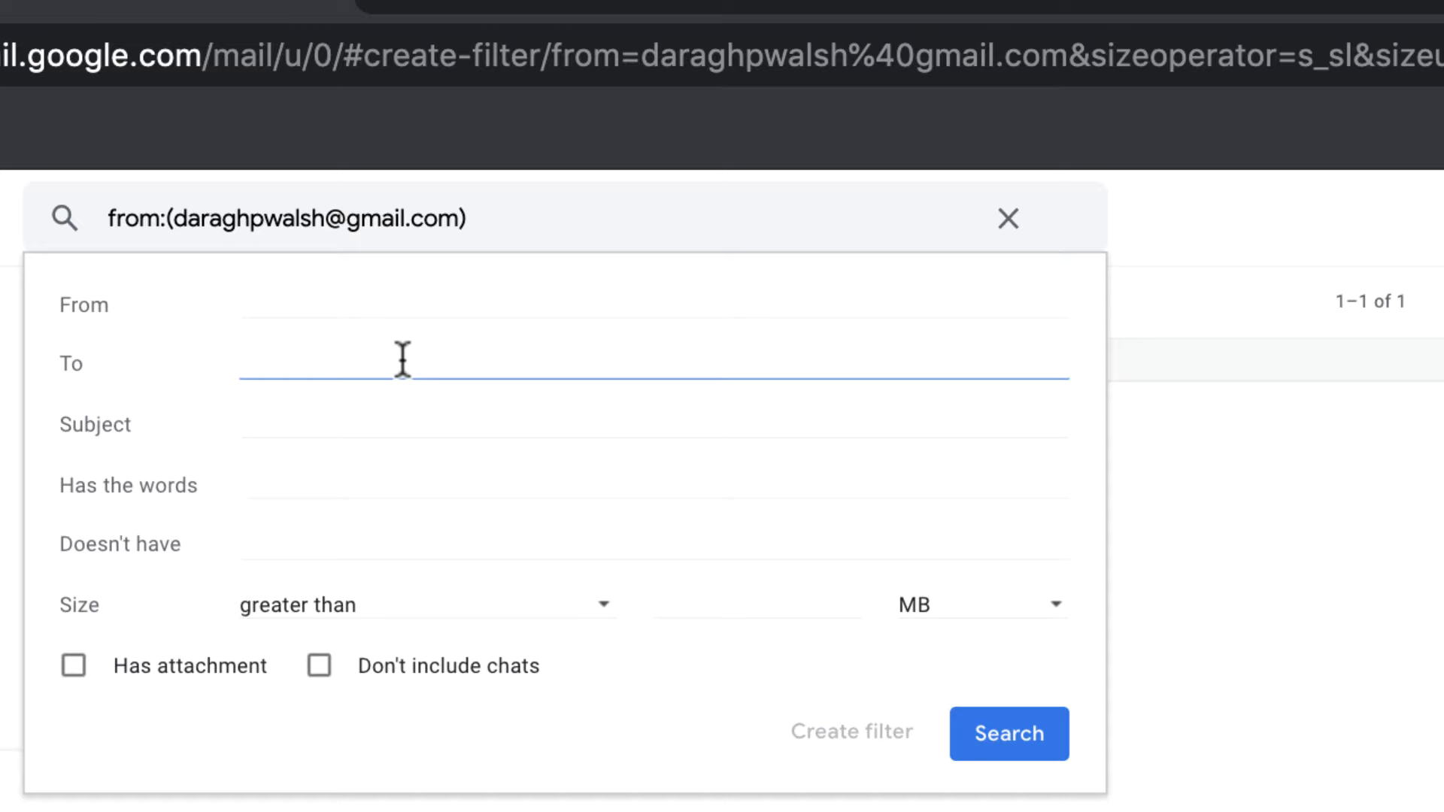
pyautogui.click(403, 360)
pyautogui.write('webs')
pyautogui.click(465, 415)
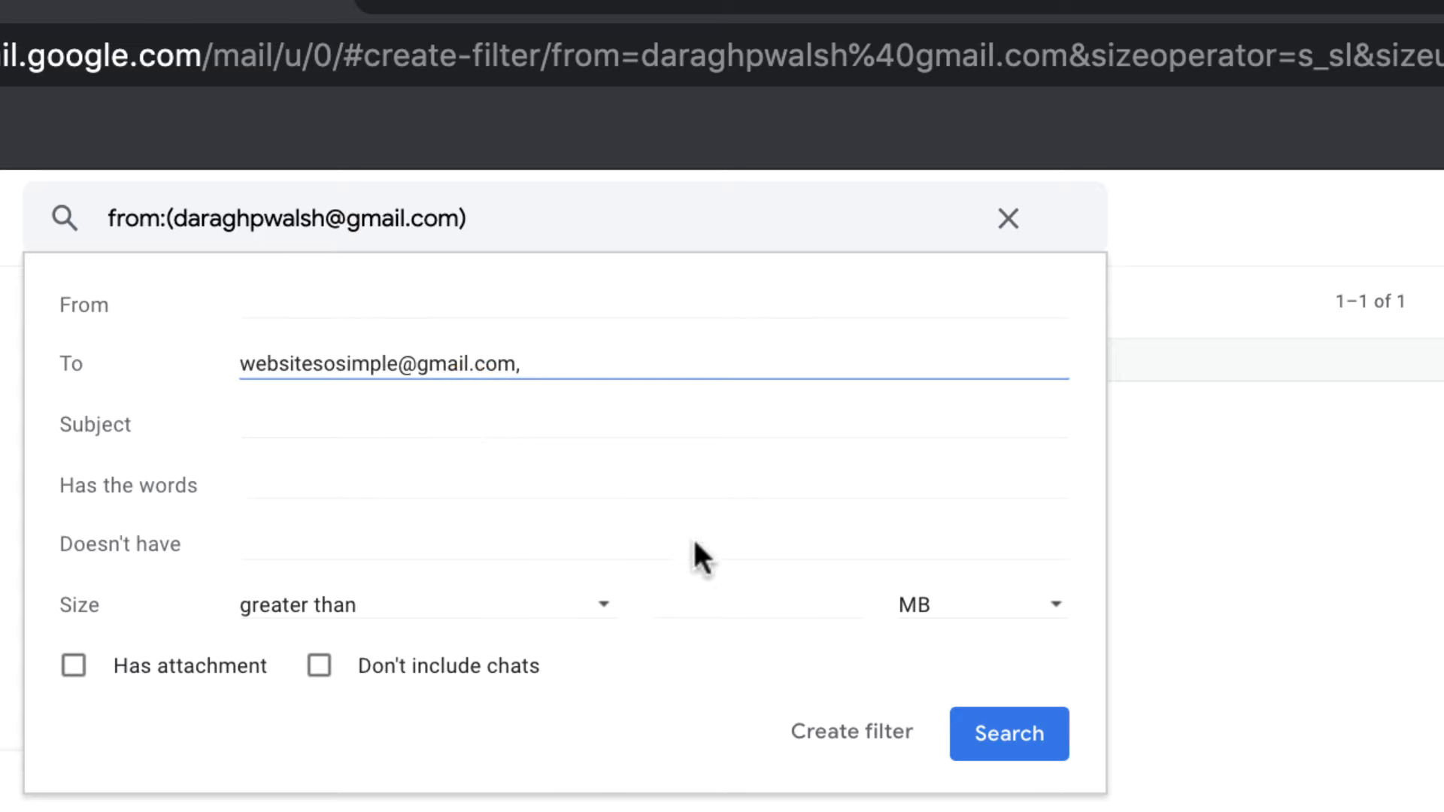
pyautogui.click(850, 731)
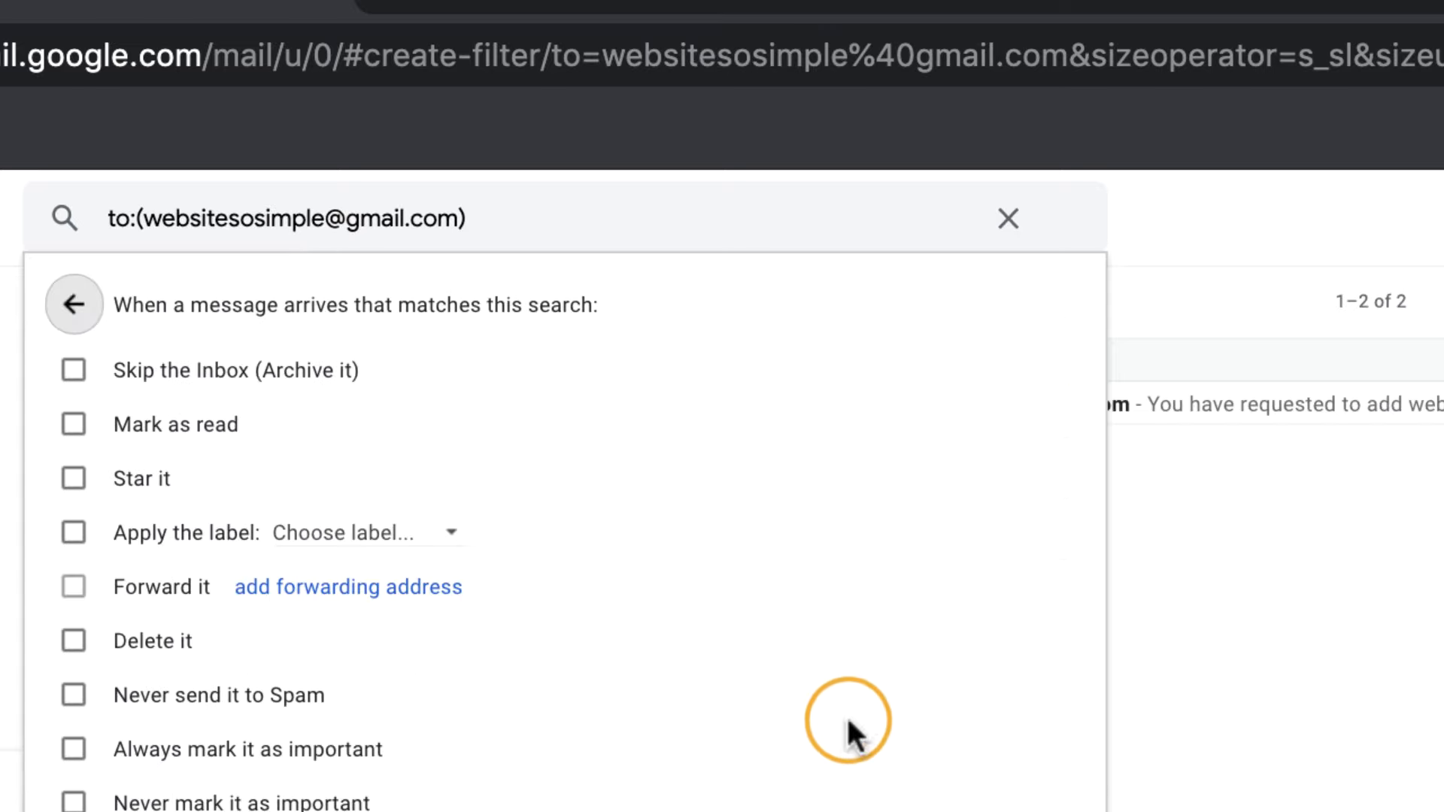
# Have the filter apply a new label named after the second address, and create it
pyautogui.click(82, 532)
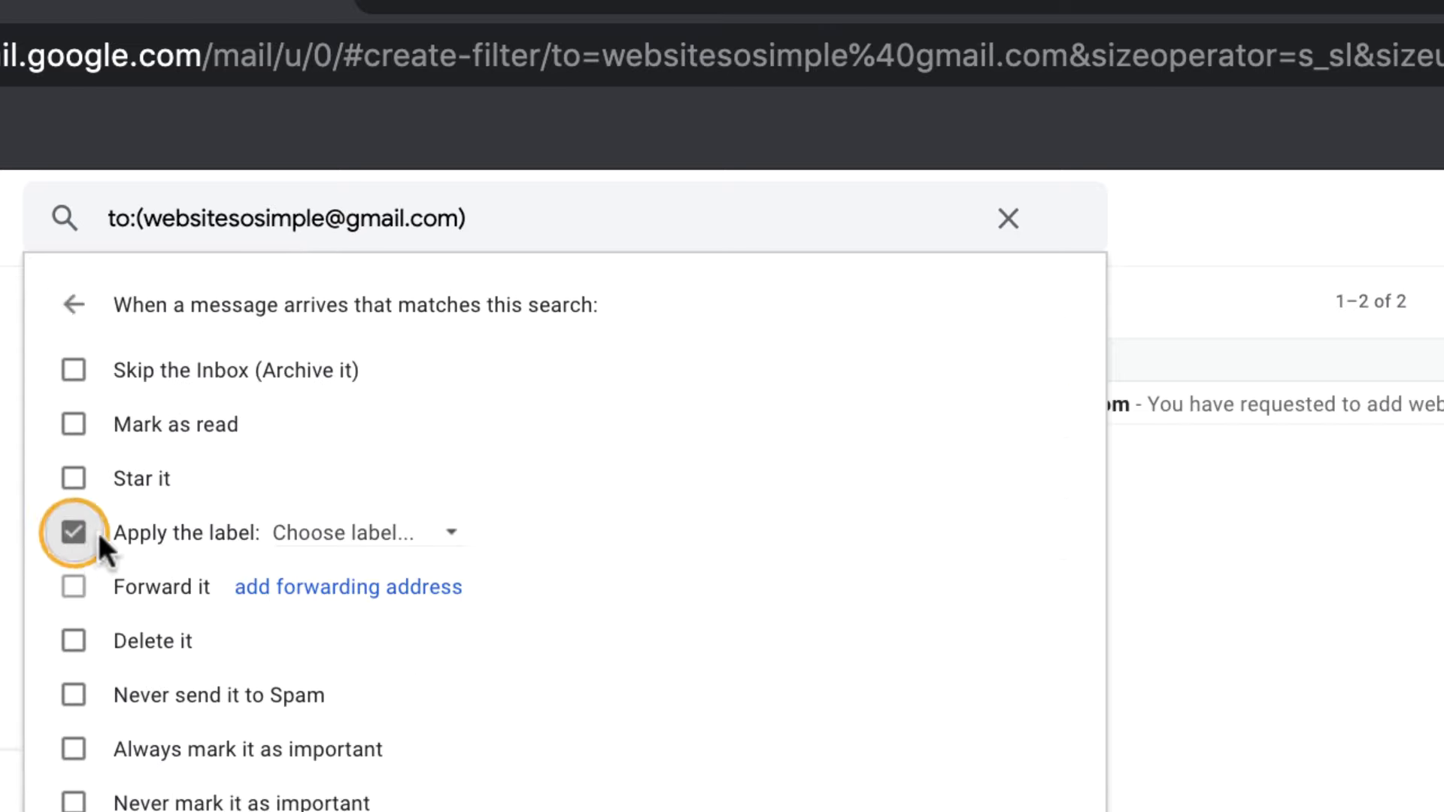
pyautogui.click(448, 534)
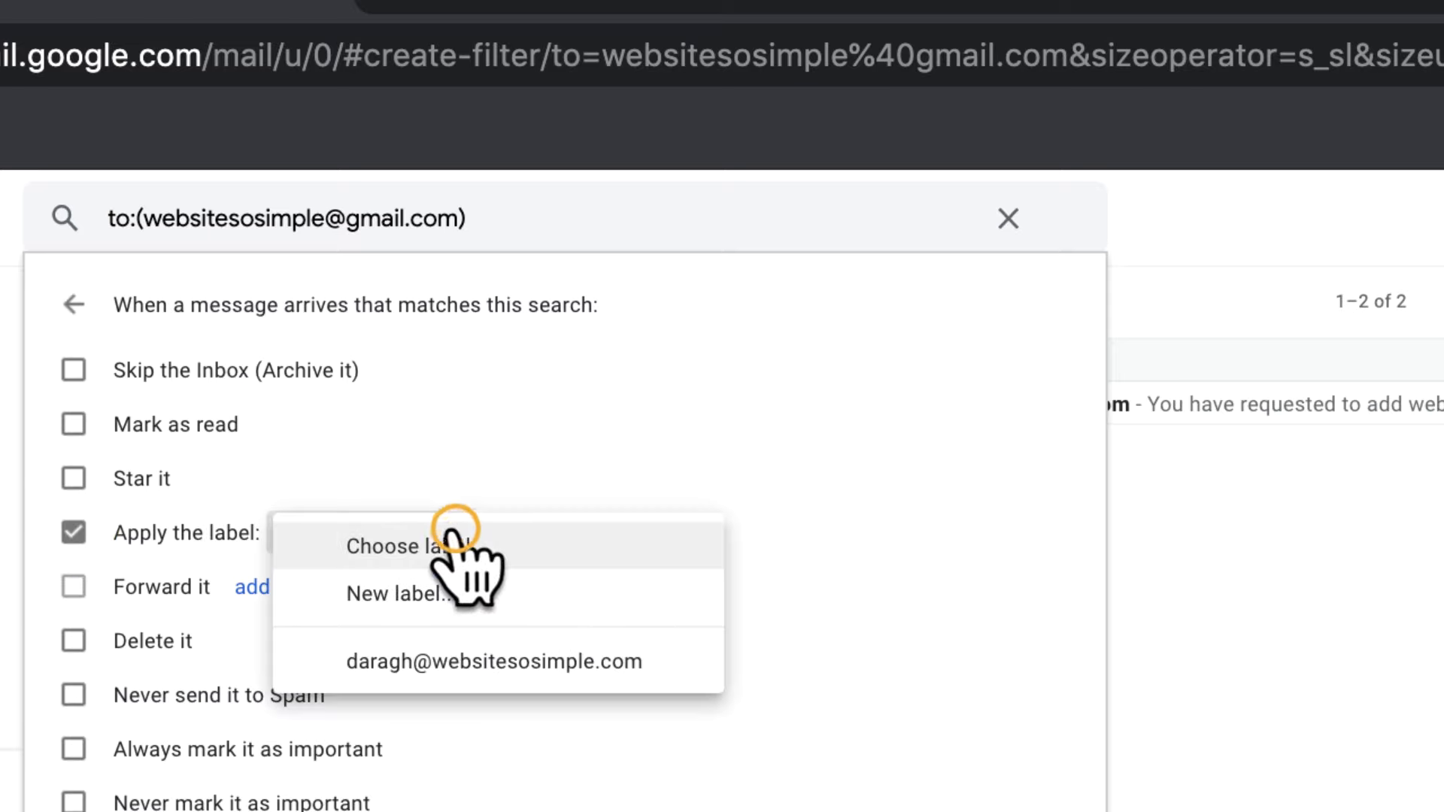
pyautogui.click(506, 595)
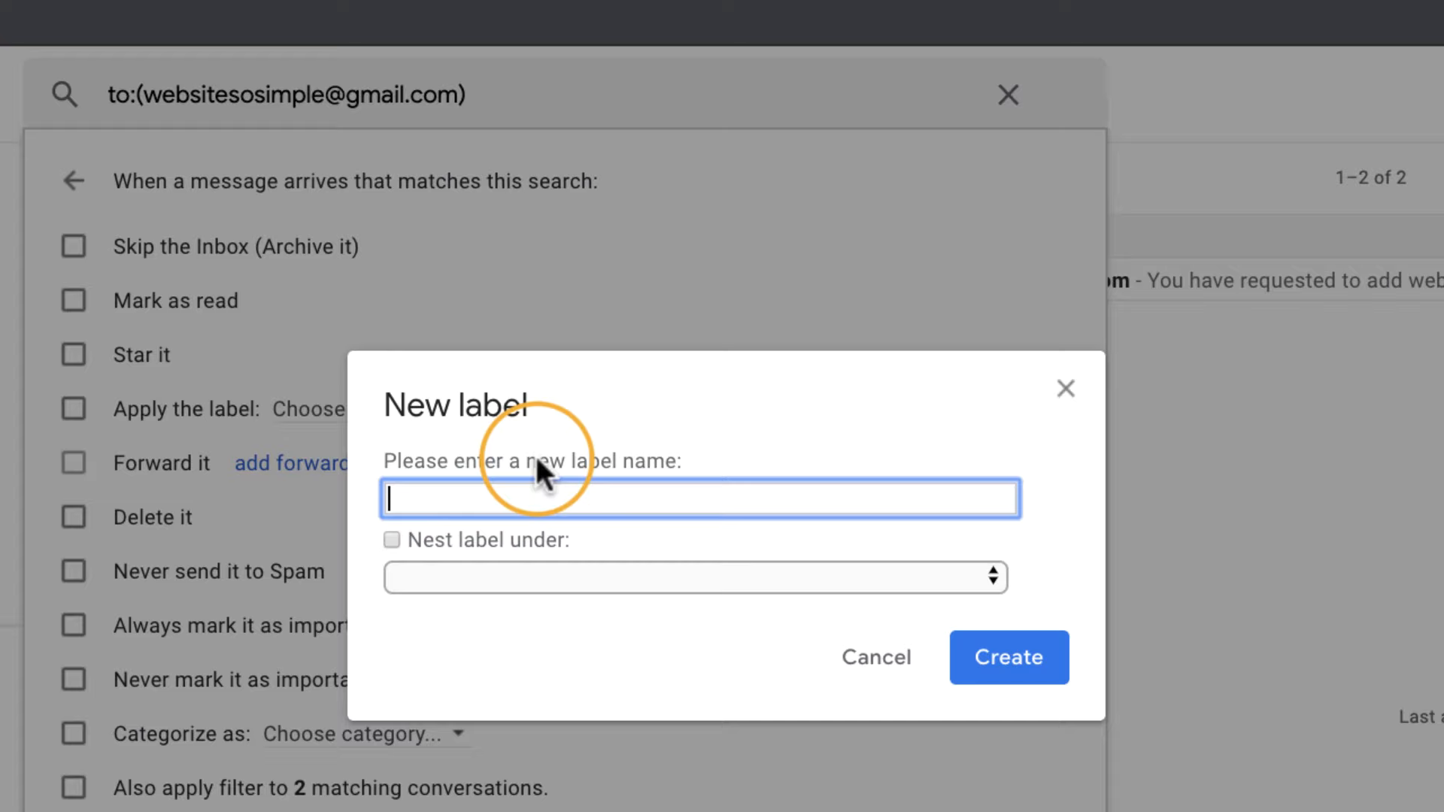
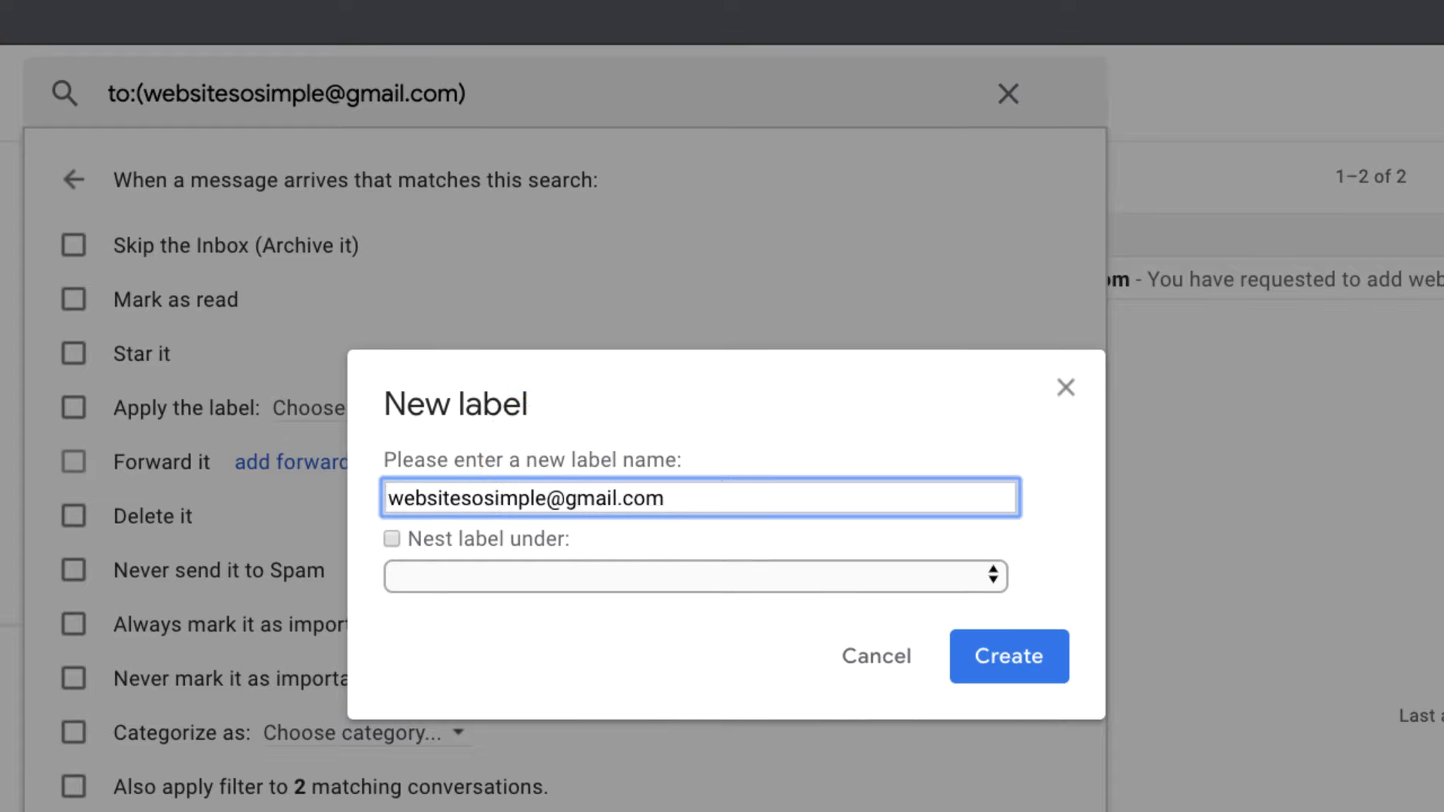
pyautogui.click(982, 647)
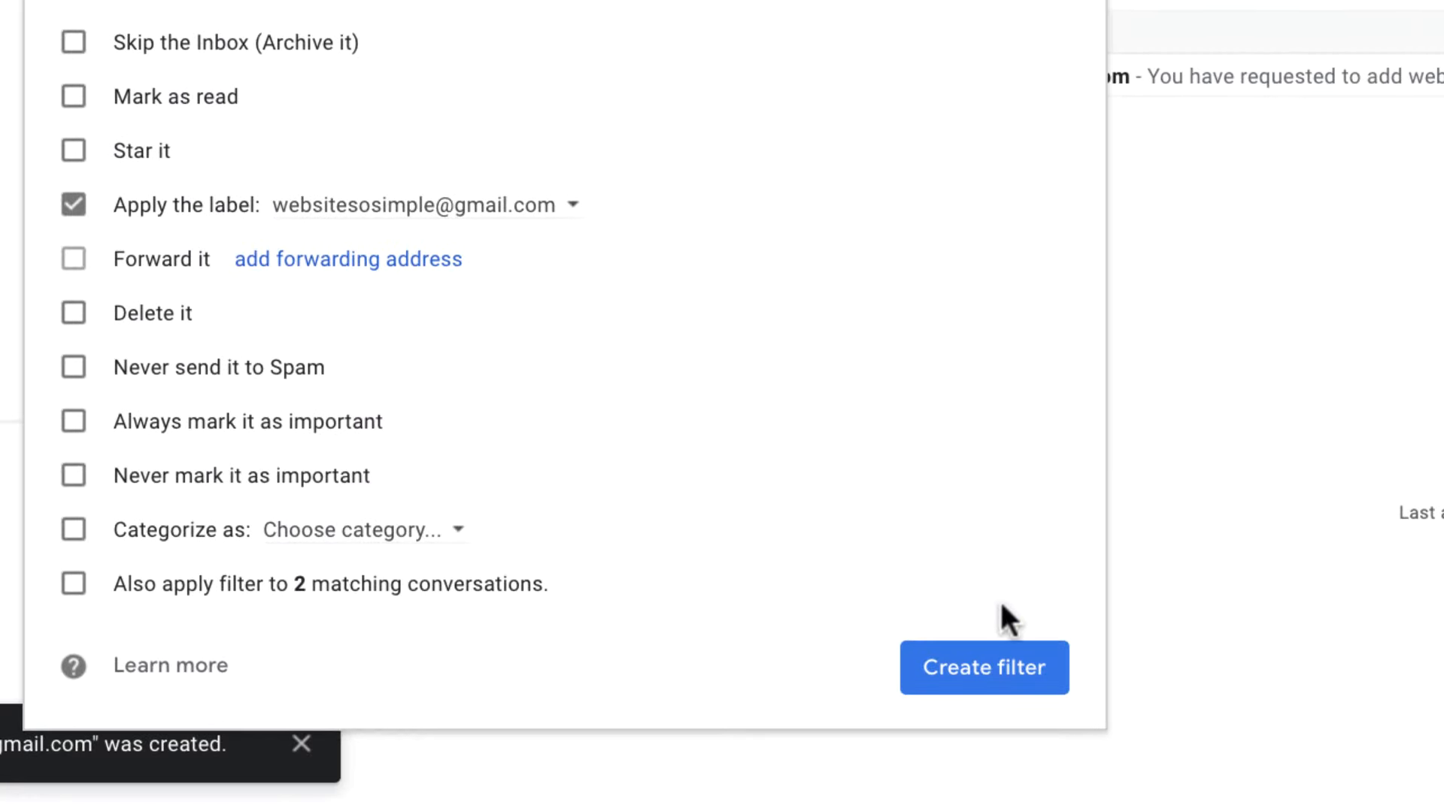
pyautogui.click(1005, 659)
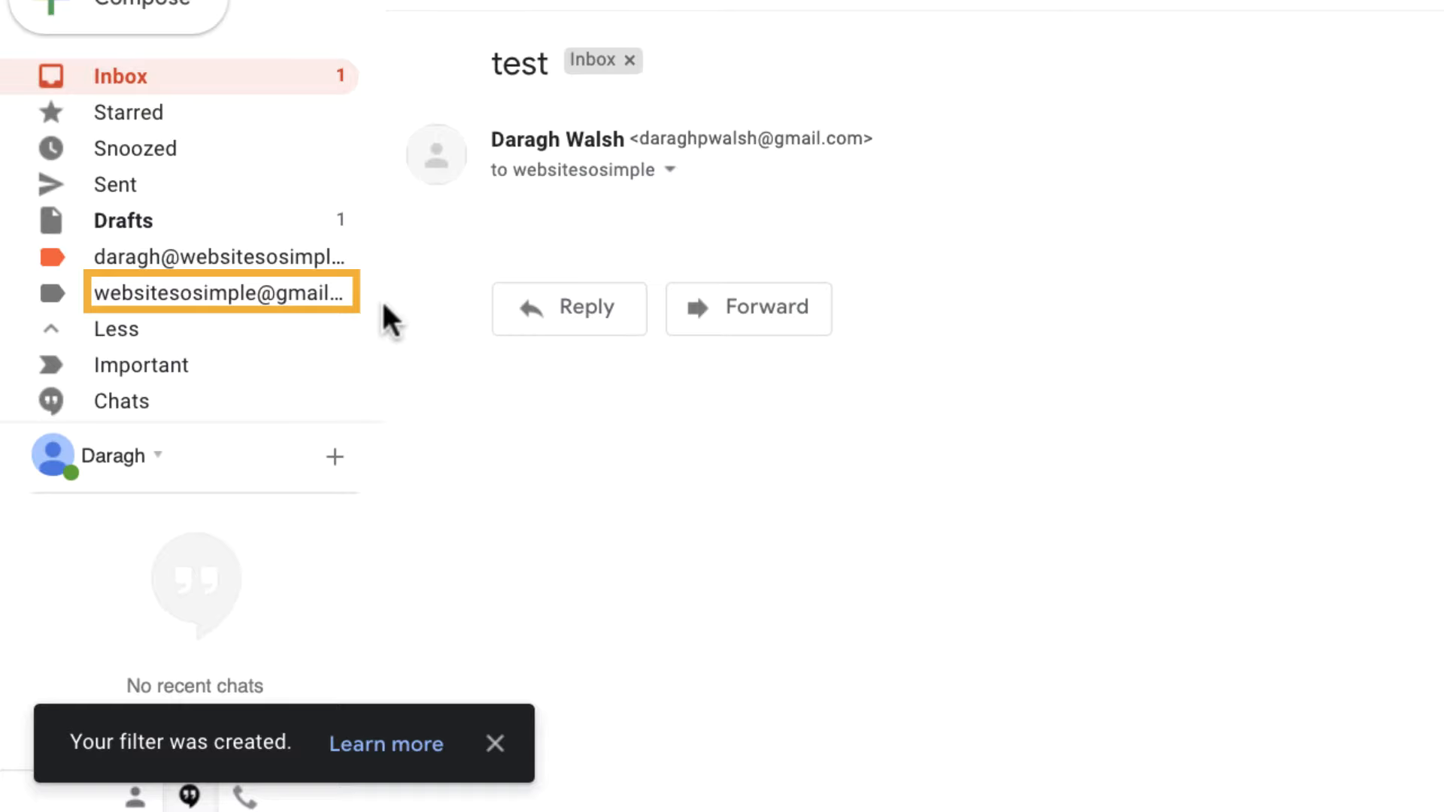
# Colour the second address's label light blue and return to the inbox
pyautogui.click(340, 291)
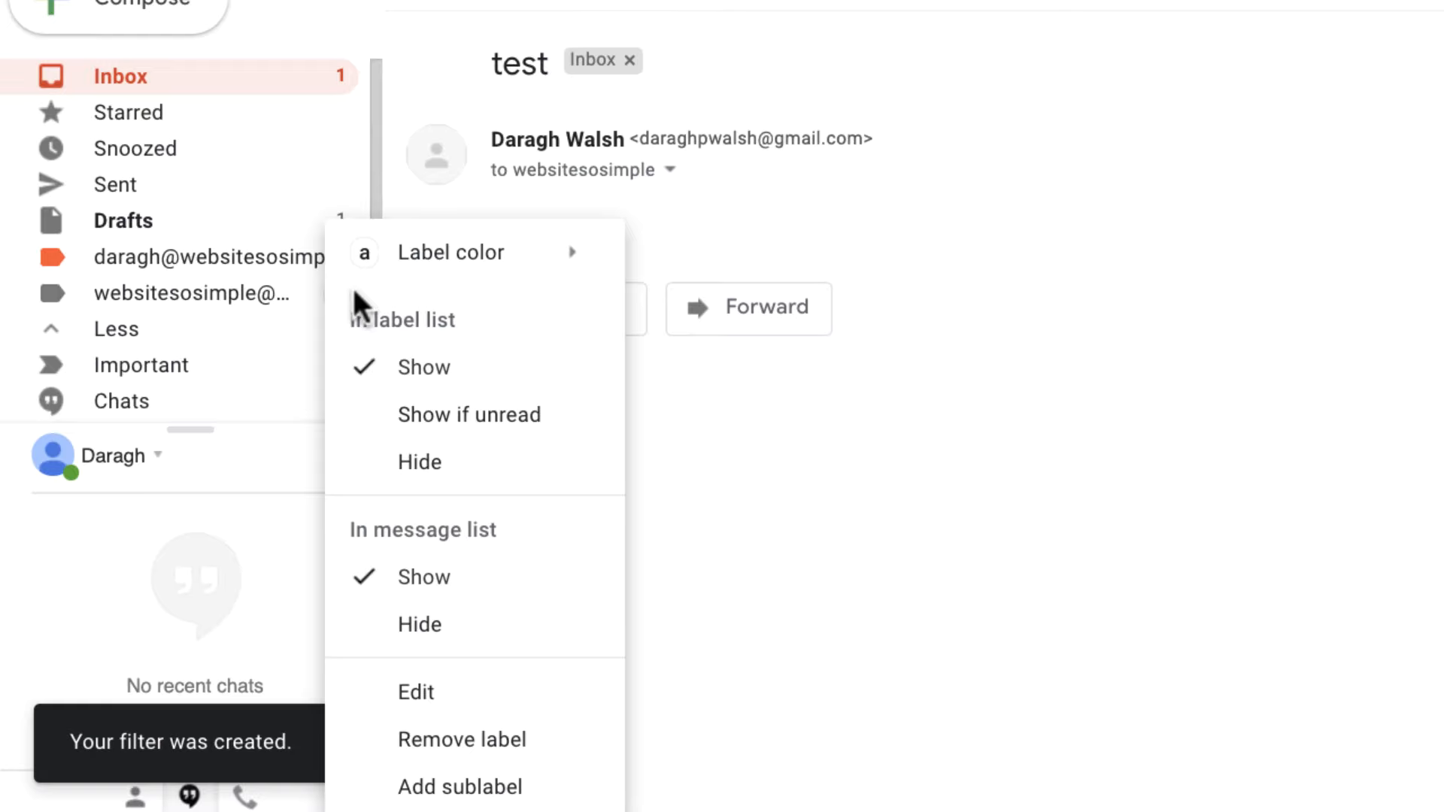
pyautogui.moveTo(549, 260)
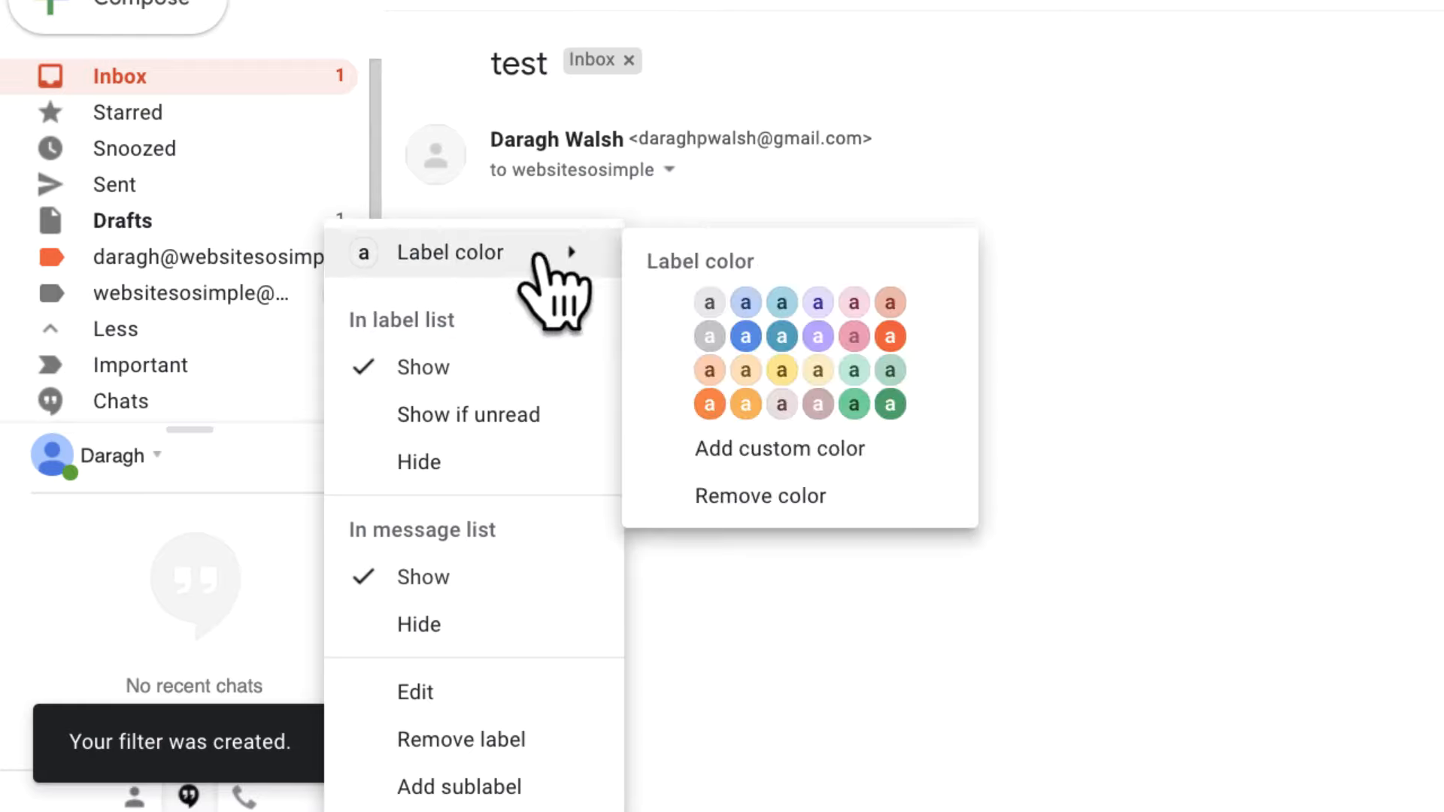
pyautogui.click(791, 300)
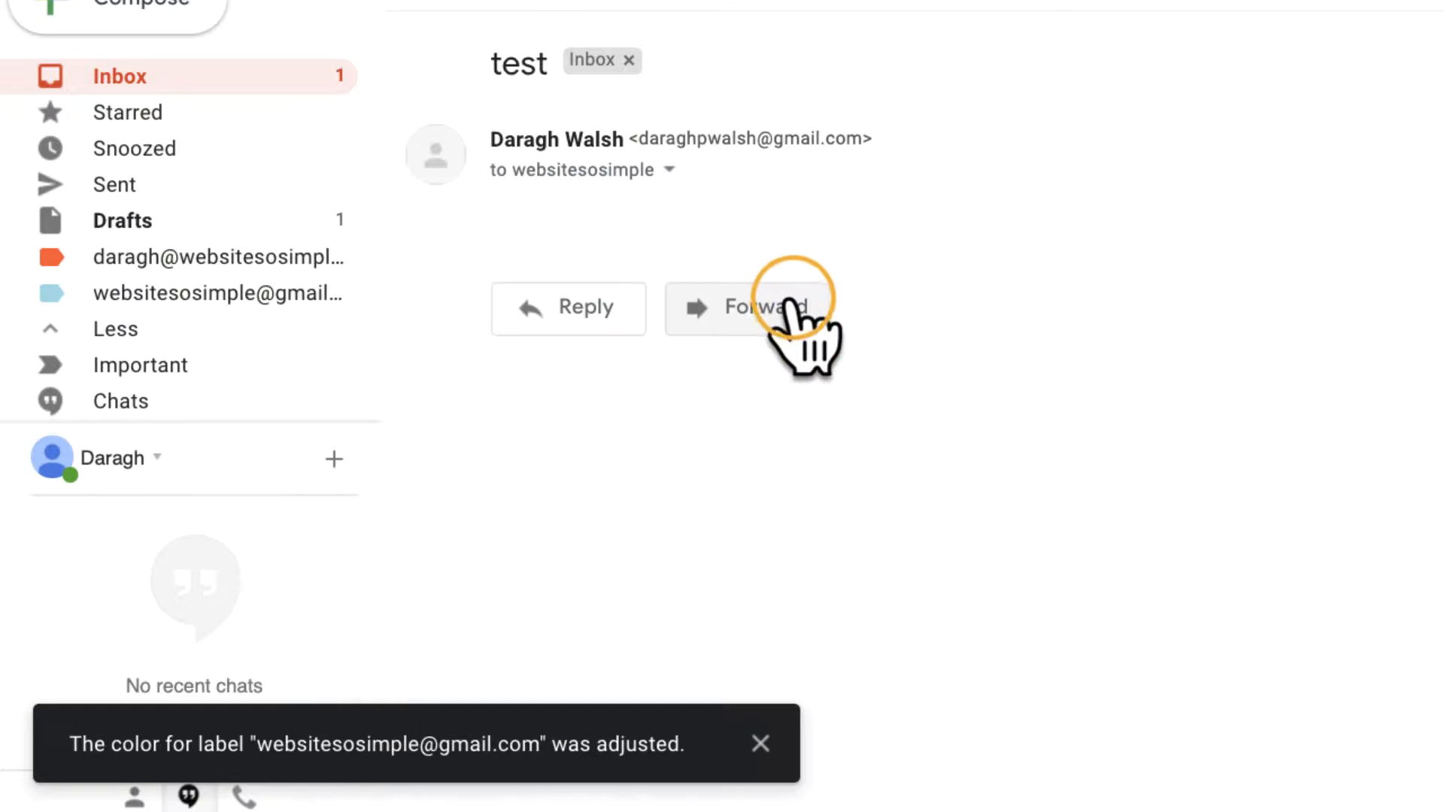
pyautogui.click(221, 71)
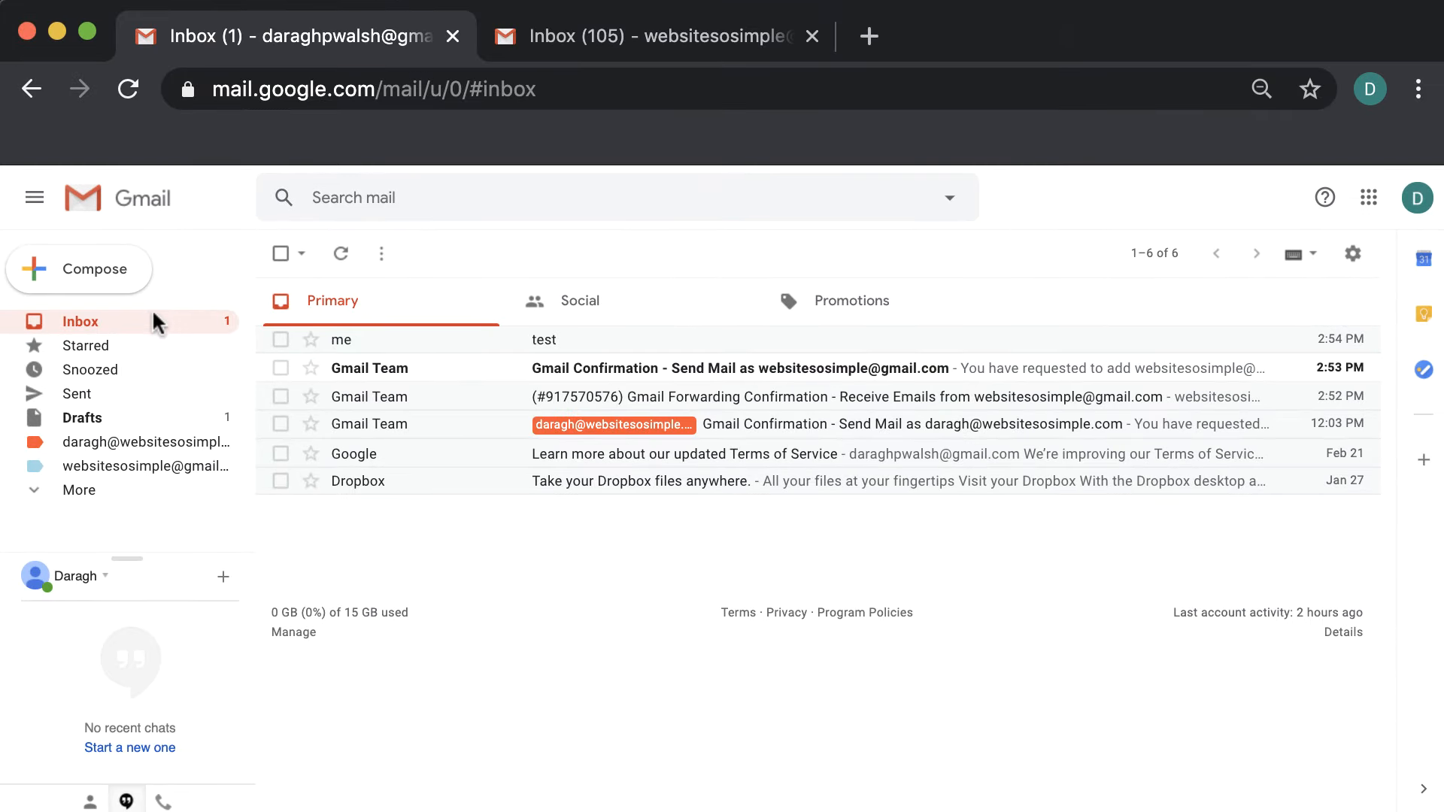
# Compose and send a message titled 'test 2' to the second Gmail address
pyautogui.click(149, 2)
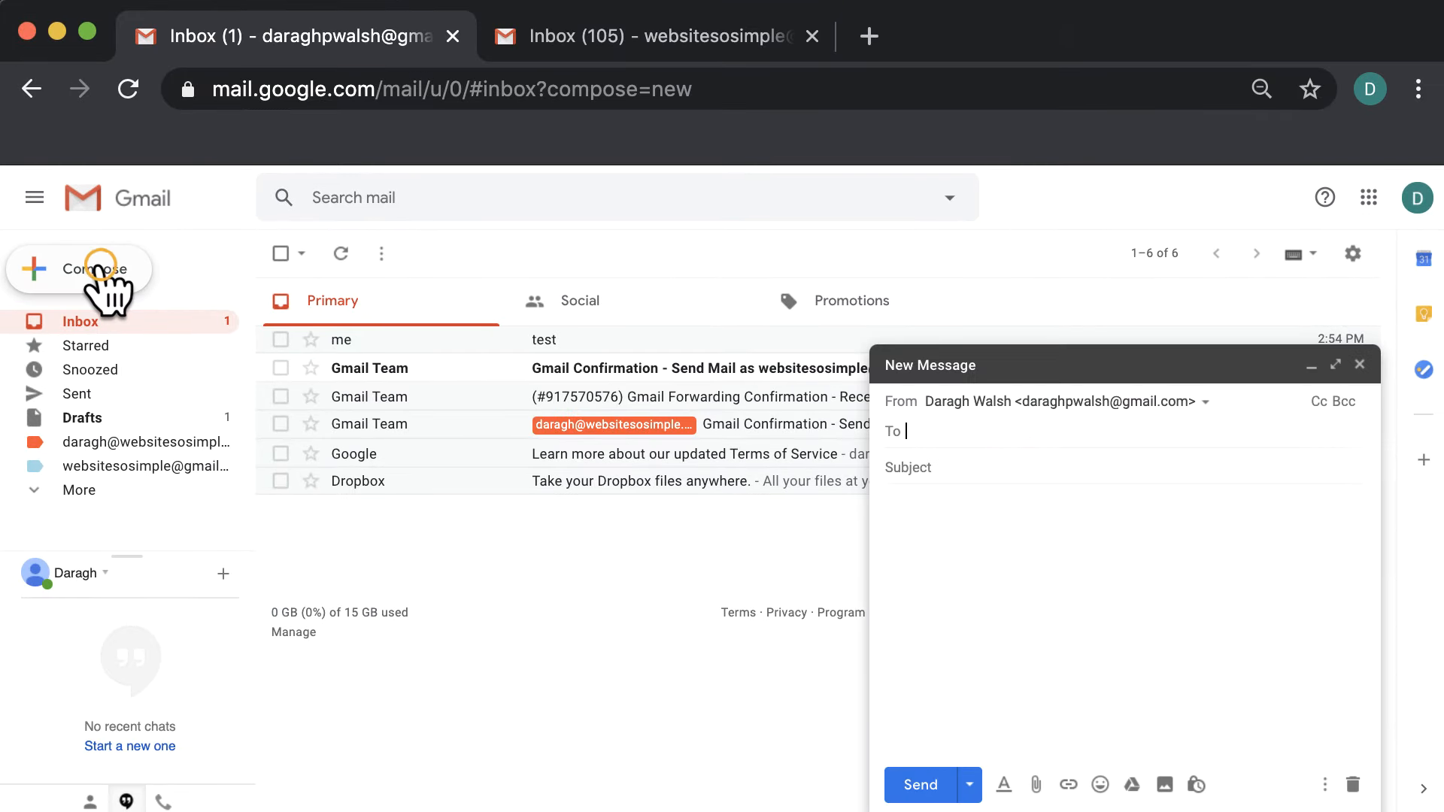
pyautogui.write('webs')
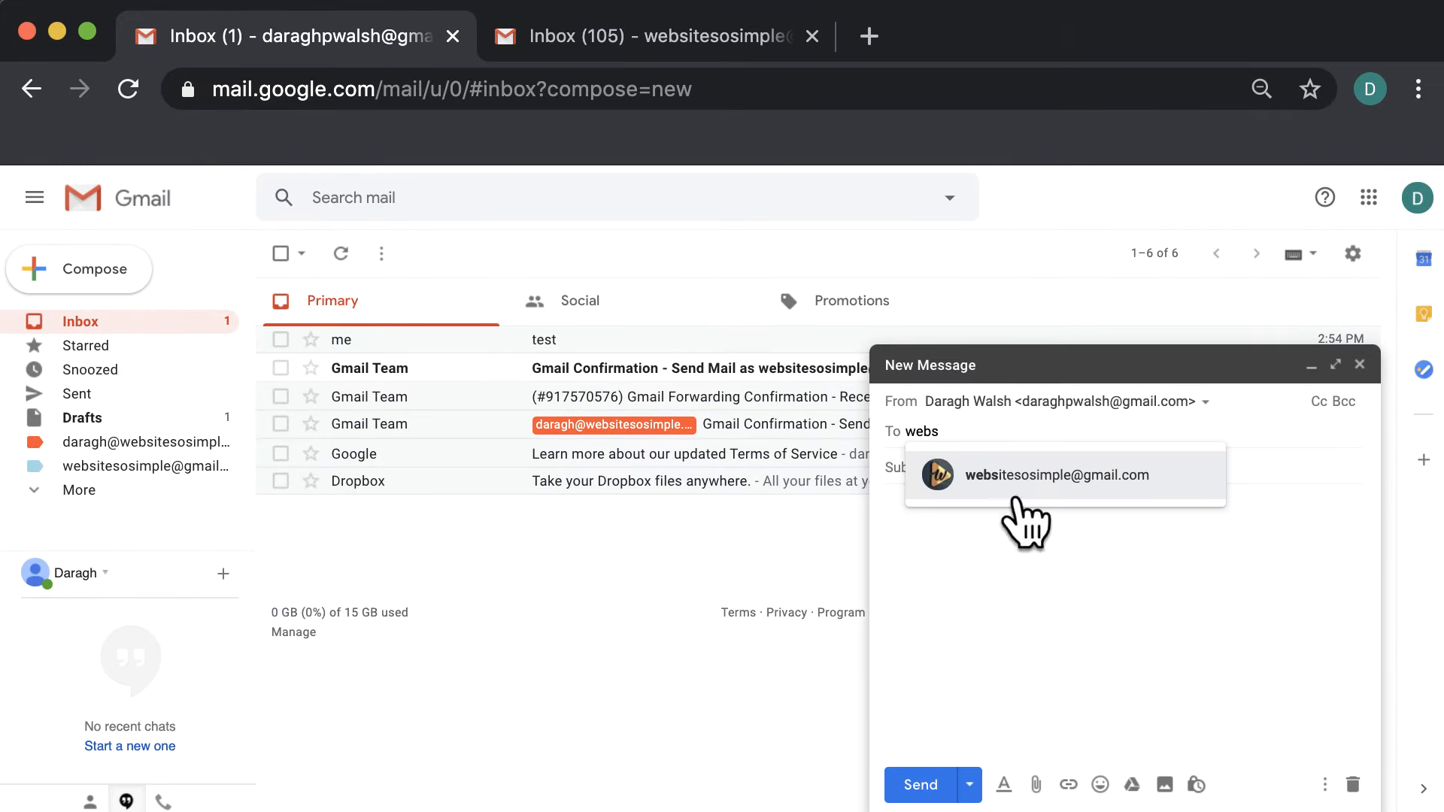
pyautogui.click(973, 472)
pyautogui.write('test 2')
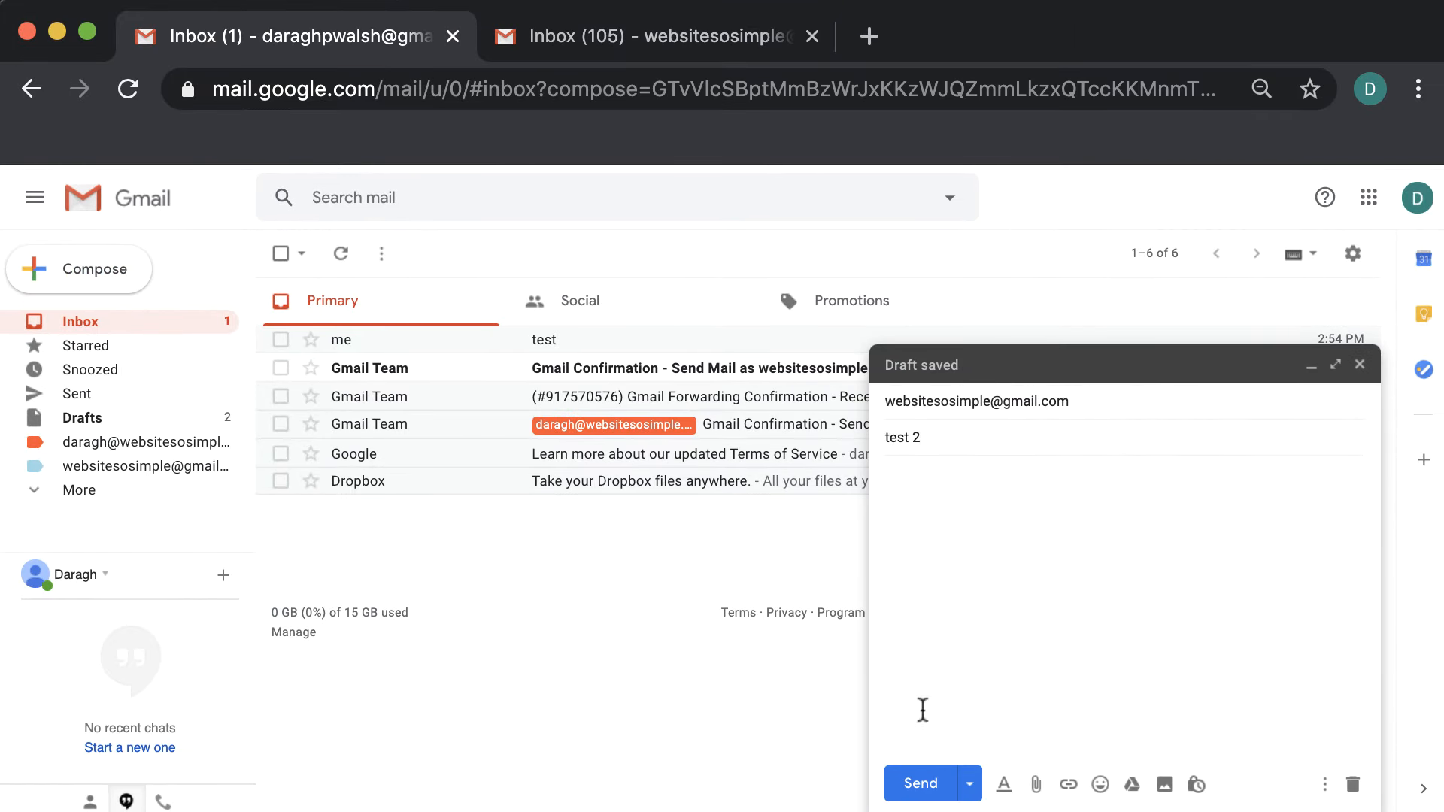
pyautogui.click(921, 783)
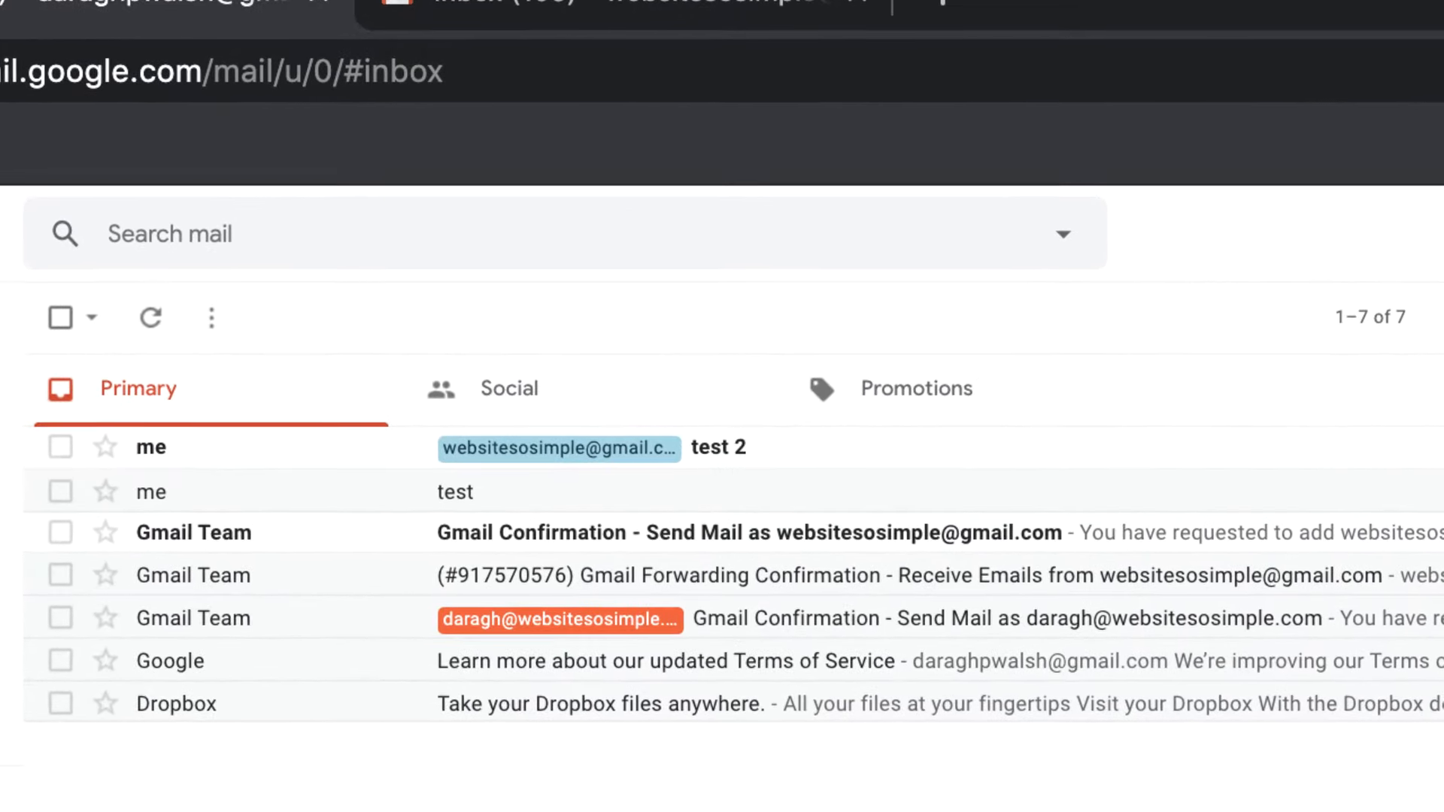